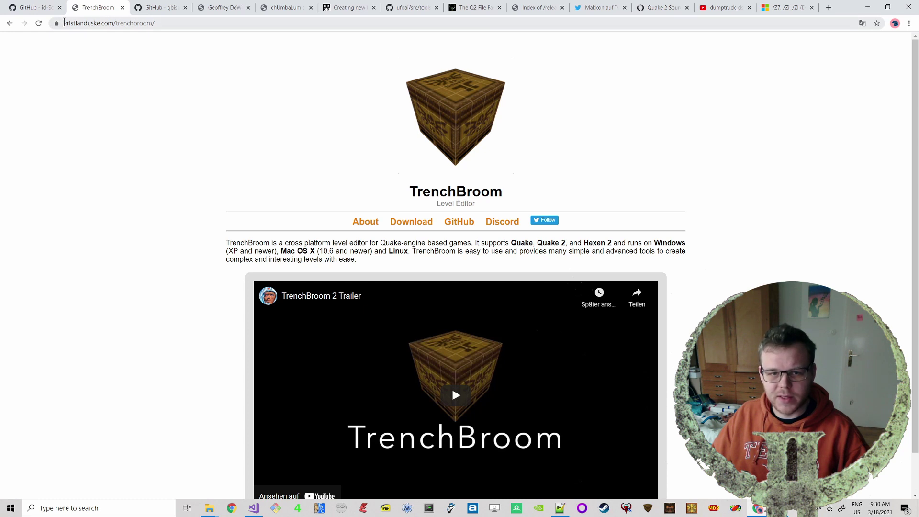
Step: Look over the TrenchBroom home page, check its releases on GitHub, and return to the home page
{"action": "scroll", "coordinate": [845, 139], "scroll_direction": "down", "scroll_amount": 1}
{"action": "scroll", "coordinate": [845, 134], "scroll_direction": "up", "scroll_amount": 1}
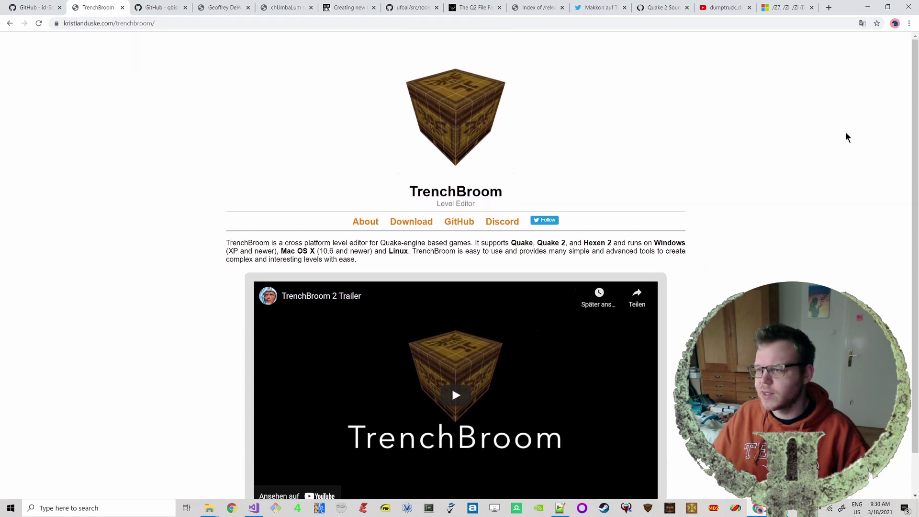
{"action": "left_click_drag", "start_coordinate": [914, 70], "coordinate": [889, 60]}
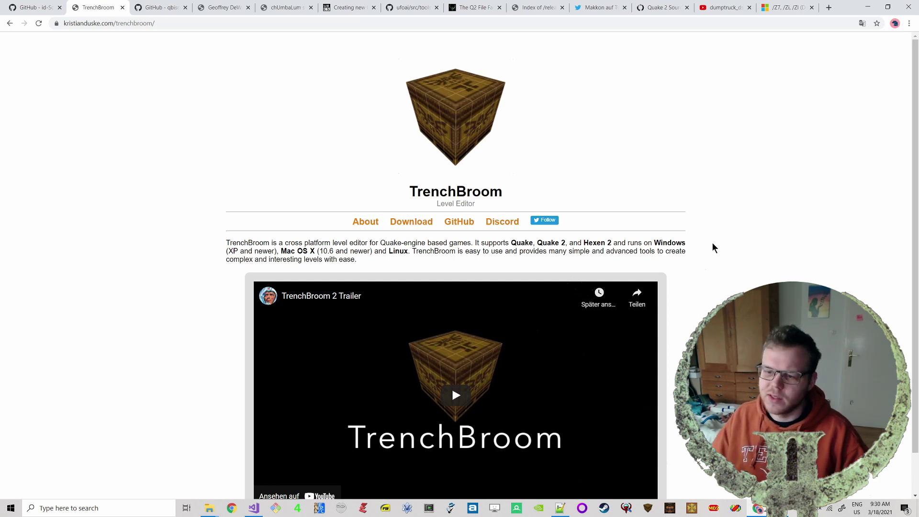
{"action": "scroll", "coordinate": [747, 210], "scroll_direction": "down", "scroll_amount": 1}
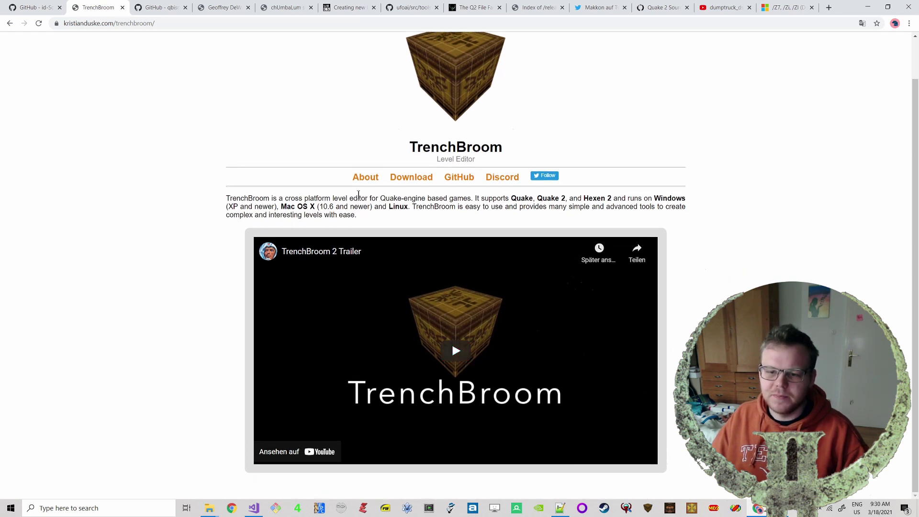
{"action": "left_click", "coordinate": [417, 183]}
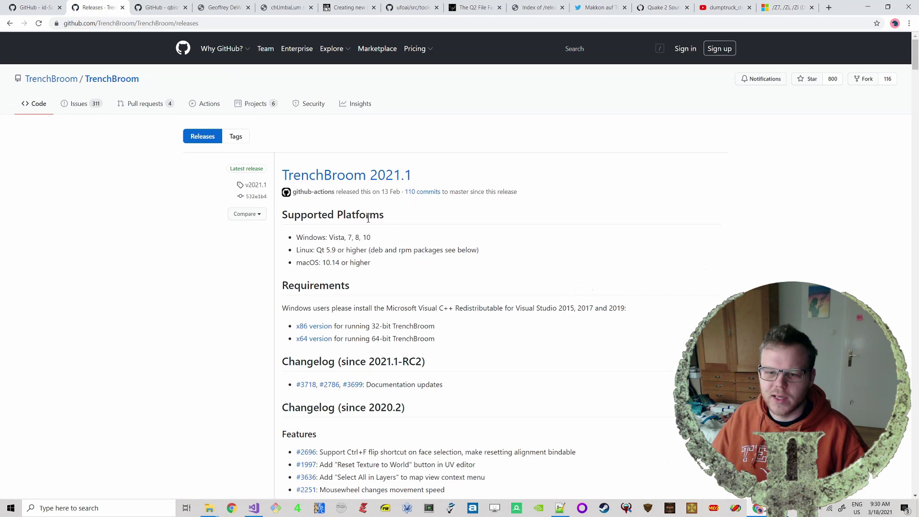
{"action": "left_click", "coordinate": [10, 24]}
{"action": "scroll", "coordinate": [821, 241], "scroll_direction": "up", "scroll_amount": 1}
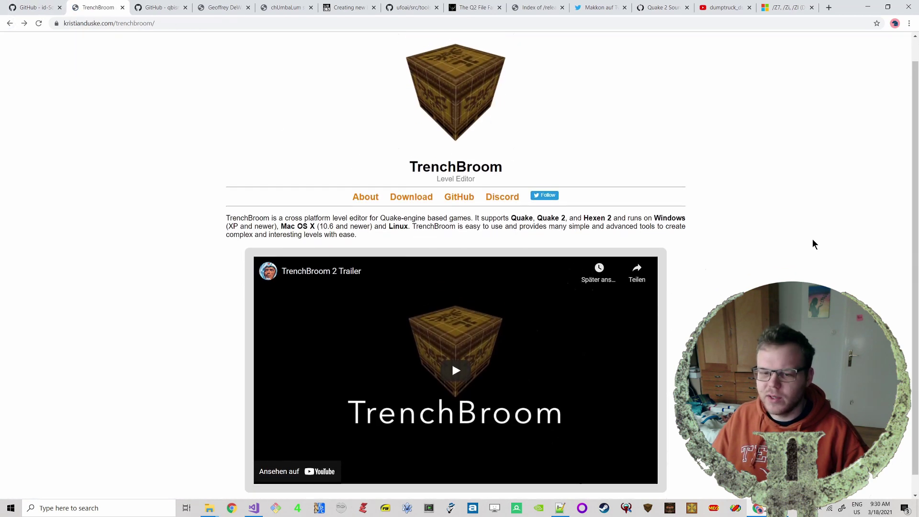
Step: Examine the TrenchBroom home page's description of supported games and operating systems
{"action": "scroll", "coordinate": [813, 244], "scroll_direction": "down", "scroll_amount": 1}
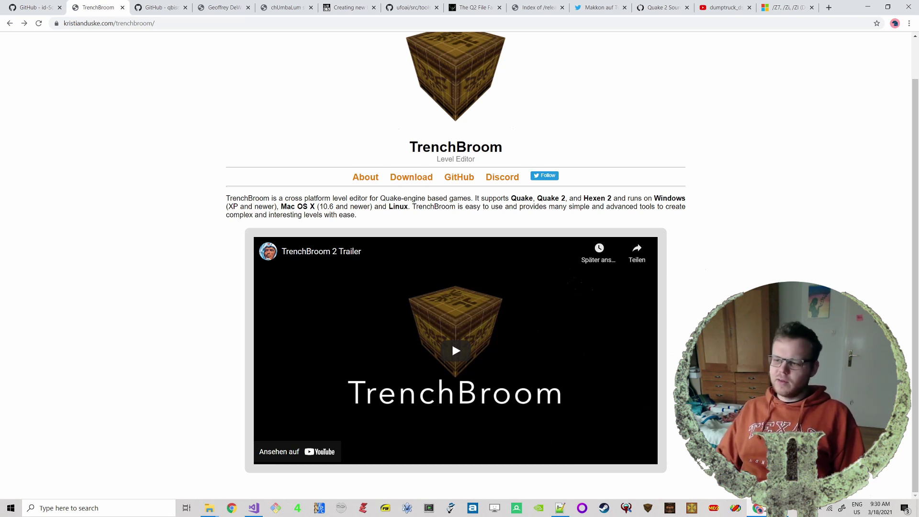
{"action": "scroll", "coordinate": [838, 205], "scroll_direction": "up", "scroll_amount": 2}
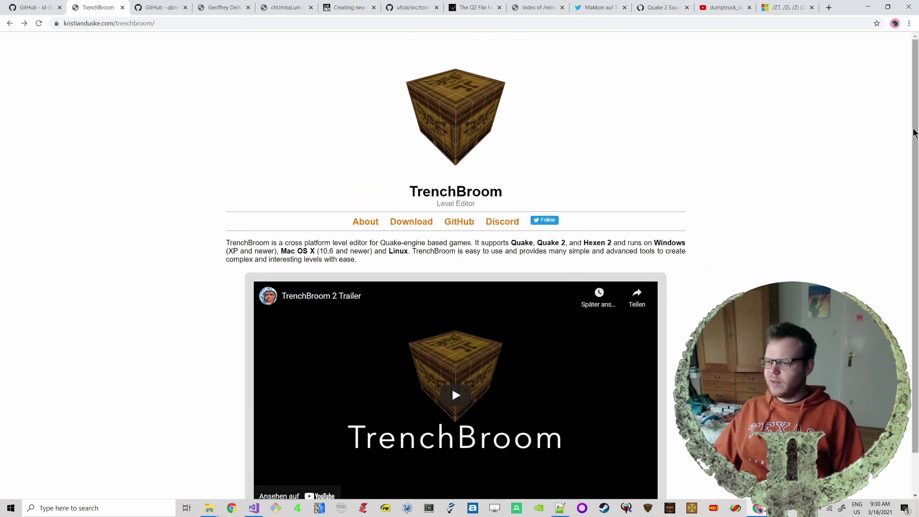
{"action": "scroll", "coordinate": [914, 133], "scroll_direction": "down", "scroll_amount": 1}
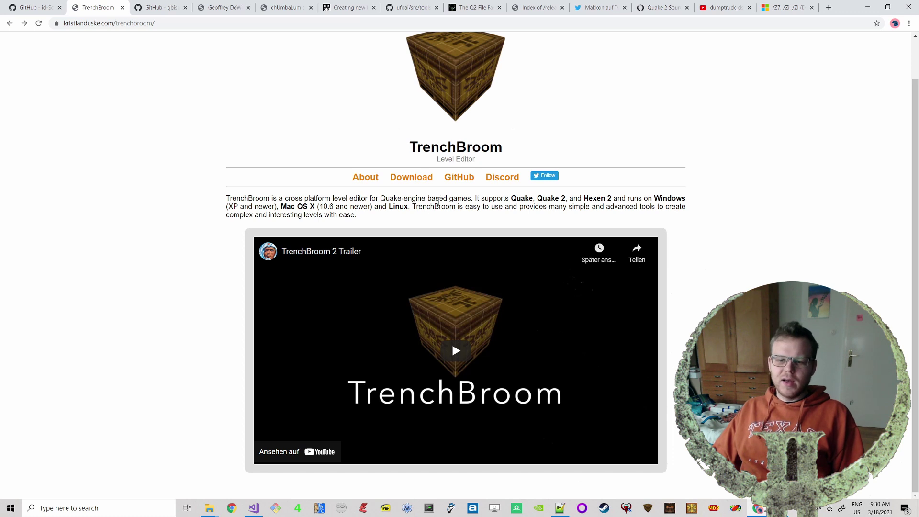
{"action": "left_click_drag", "start_coordinate": [711, 210], "coordinate": [613, 198]}
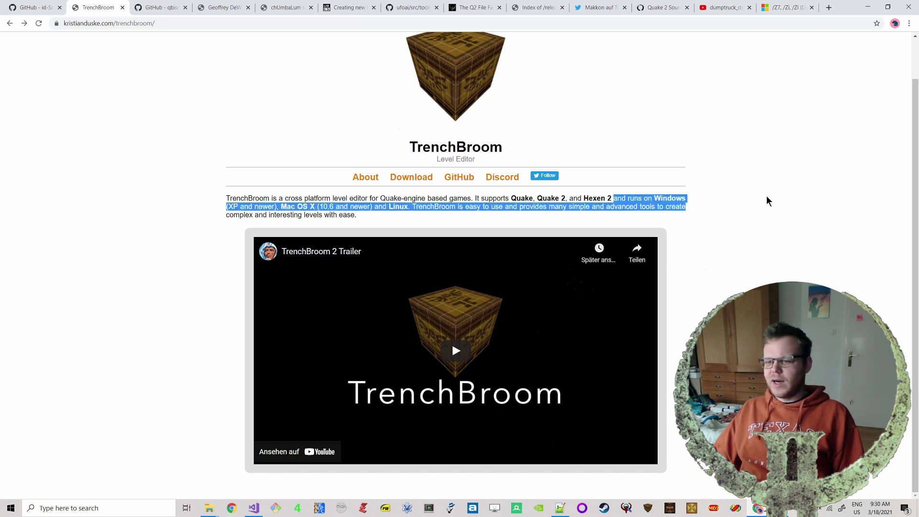
{"action": "scroll", "coordinate": [743, 214], "scroll_direction": "up", "scroll_amount": 1}
{"action": "left_click", "coordinate": [743, 213]}
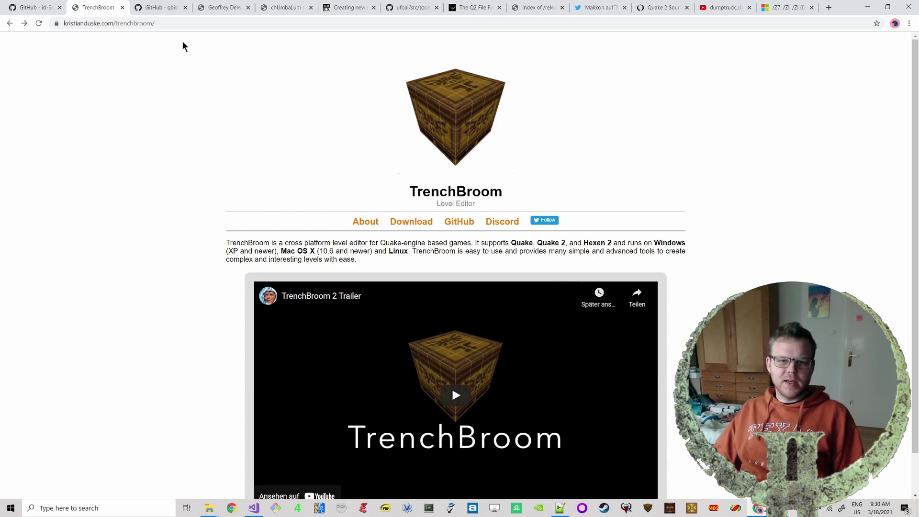
Step: View the qbism q2tools-220 repository and reread the supported games on the TrenchBroom home page
{"action": "left_click", "coordinate": [157, 8]}
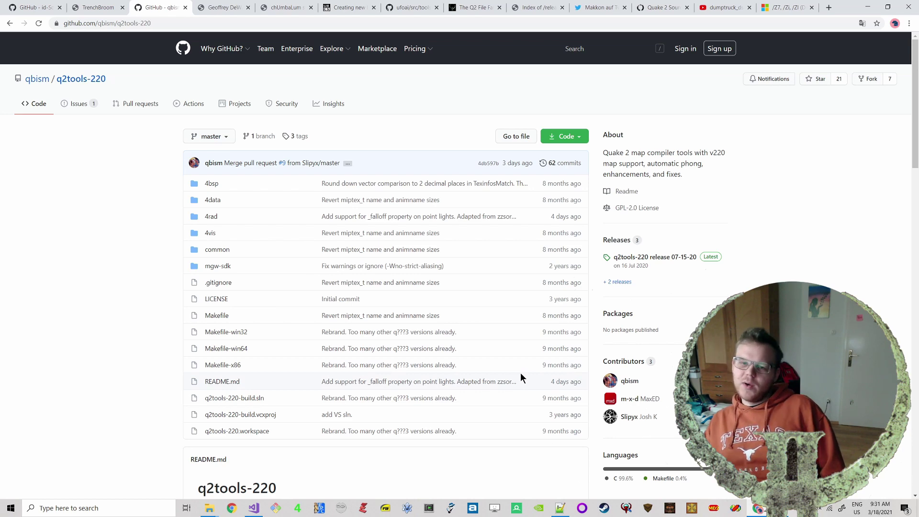
{"action": "left_click", "coordinate": [96, 8]}
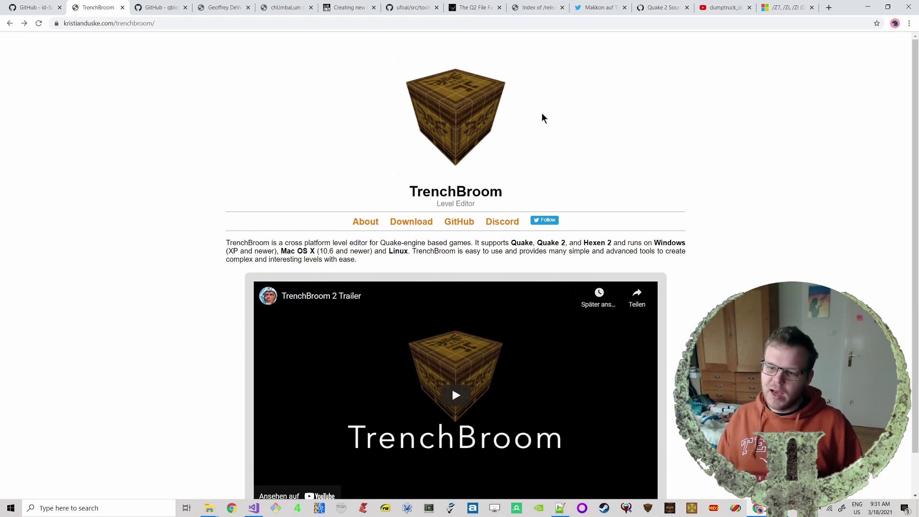
{"action": "left_click_drag", "start_coordinate": [603, 253], "coordinate": [577, 243]}
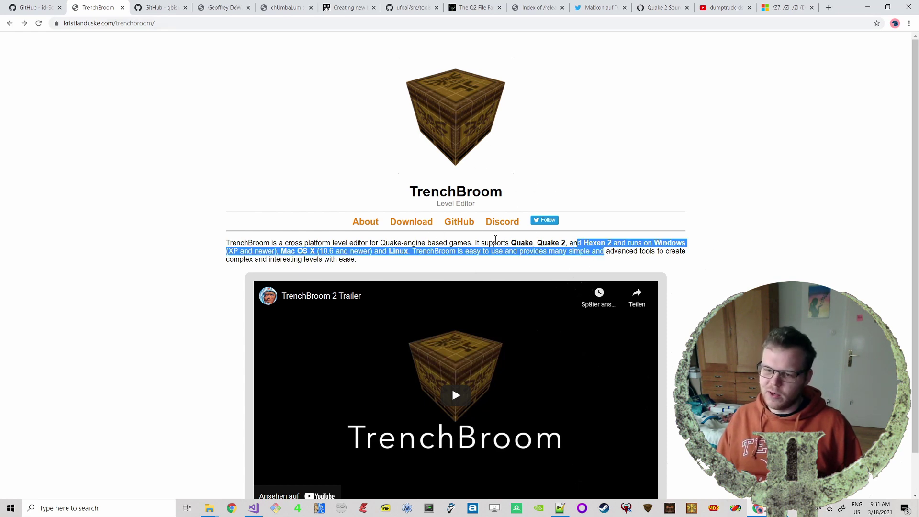
{"action": "left_click_drag", "start_coordinate": [473, 243], "coordinate": [498, 249]}
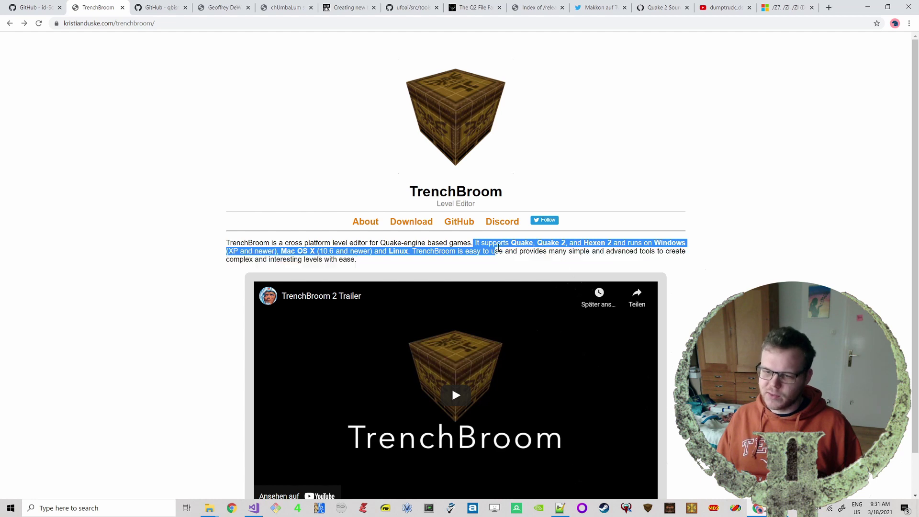
{"action": "left_click", "coordinate": [500, 250]}
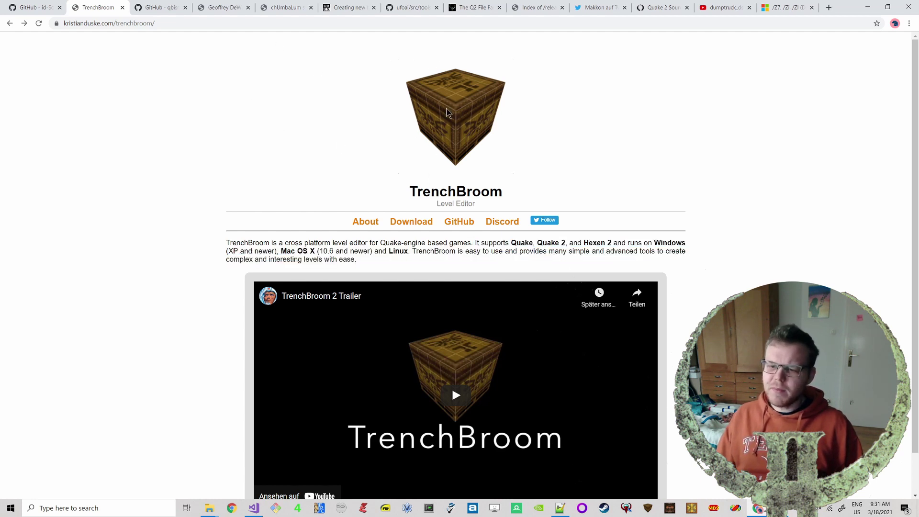
Step: Inspect the source files in the 4bsp folder of the q2tools-220 repository and return to its root
{"action": "left_click", "coordinate": [154, 8]}
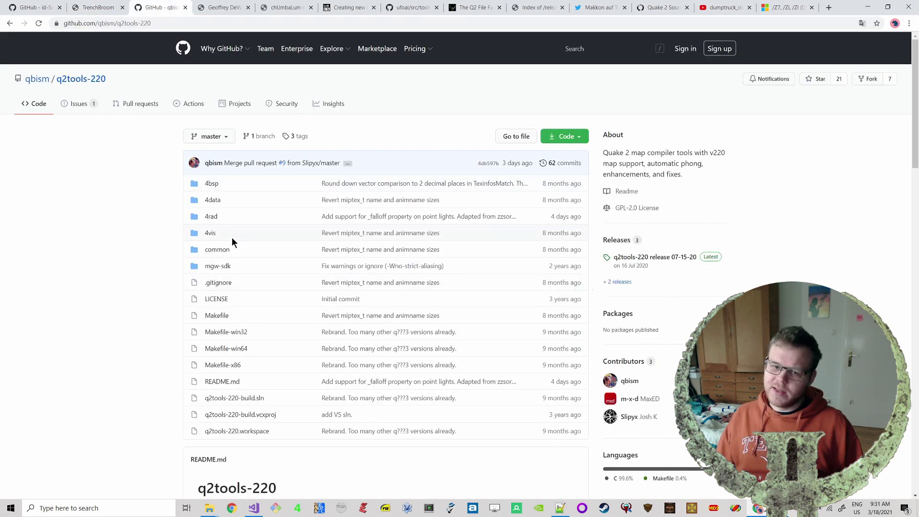
{"action": "left_click", "coordinate": [211, 183]}
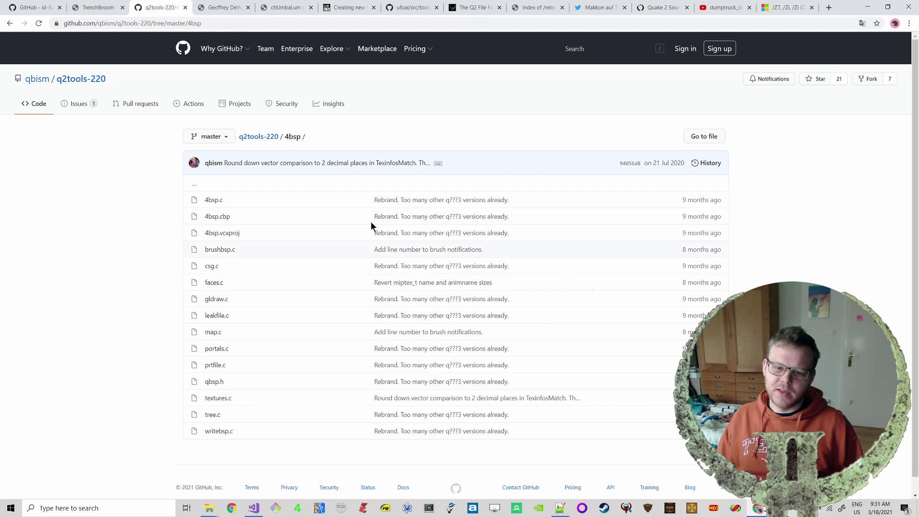
{"action": "left_click", "coordinate": [9, 23]}
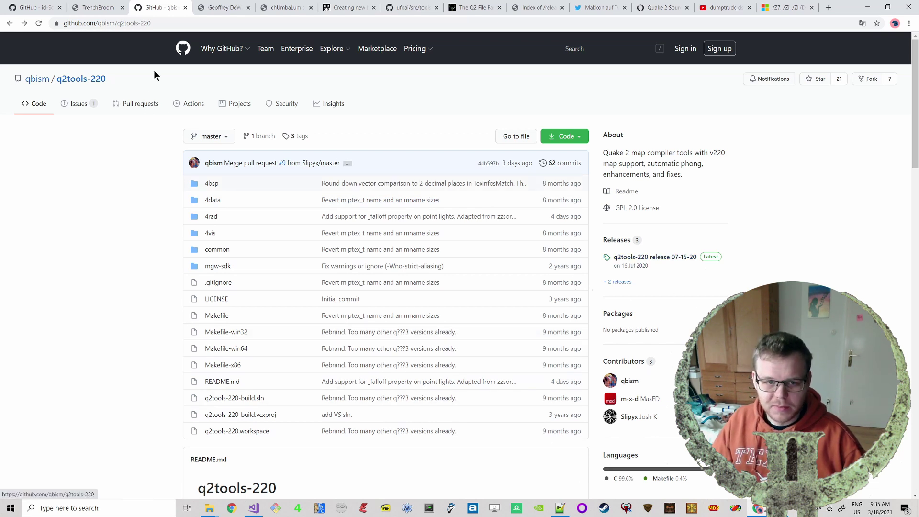
Step: Read the date and notes of the q2tools-220 release 07-15-20 and return to the repository
{"action": "left_click", "coordinate": [673, 257]}
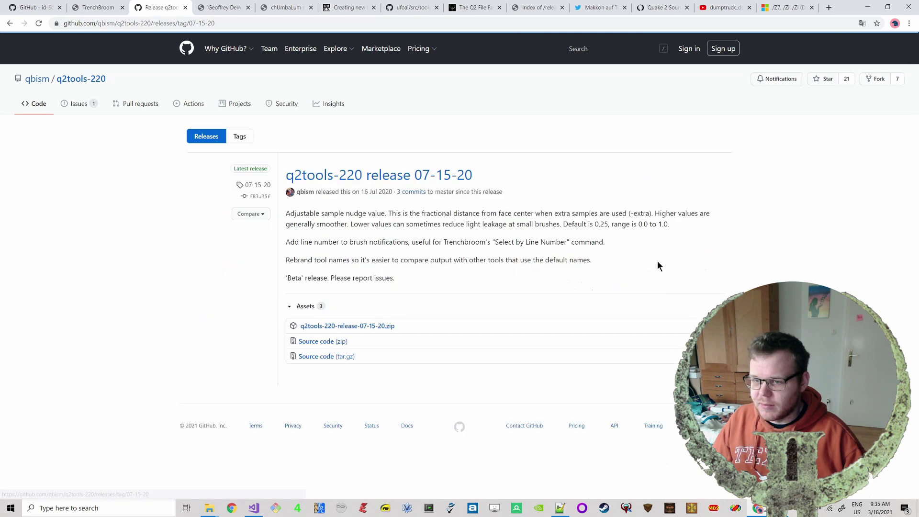
{"action": "left_click_drag", "start_coordinate": [389, 191], "coordinate": [368, 191]}
{"action": "left_click_drag", "start_coordinate": [488, 191], "coordinate": [391, 192]}
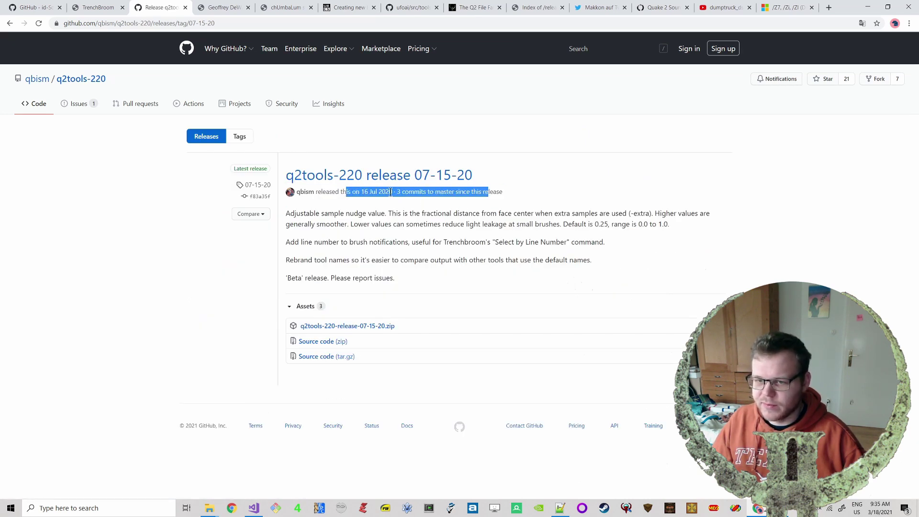
{"action": "left_click_drag", "start_coordinate": [527, 260], "coordinate": [477, 214]}
{"action": "left_click", "coordinate": [424, 247]}
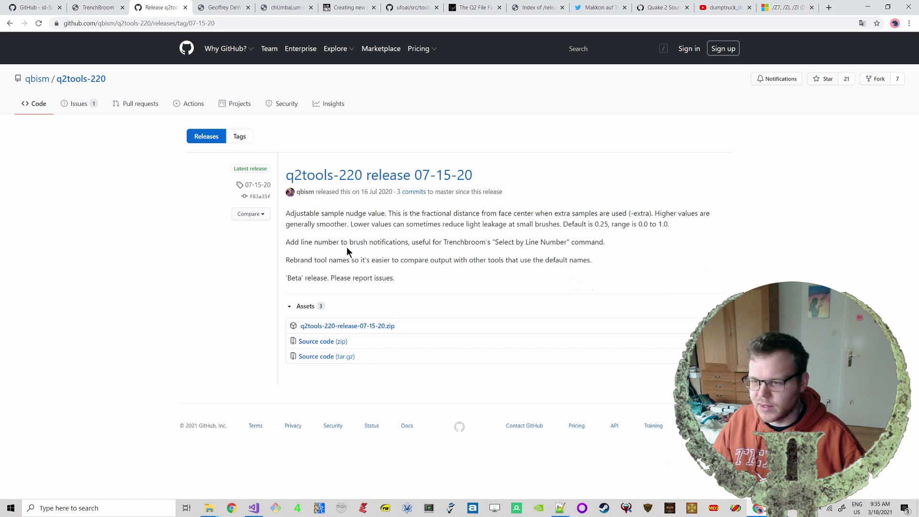
{"action": "left_click", "coordinate": [10, 24]}
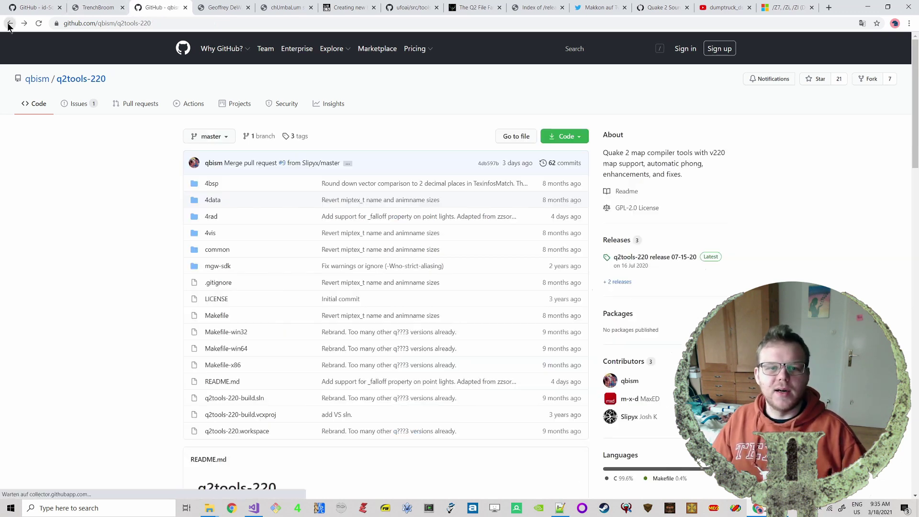
Step: Examine the Quake2 compiling utilities page and its QBsp3, QVis3 and QRad3 tools
{"action": "left_click", "coordinate": [225, 7]}
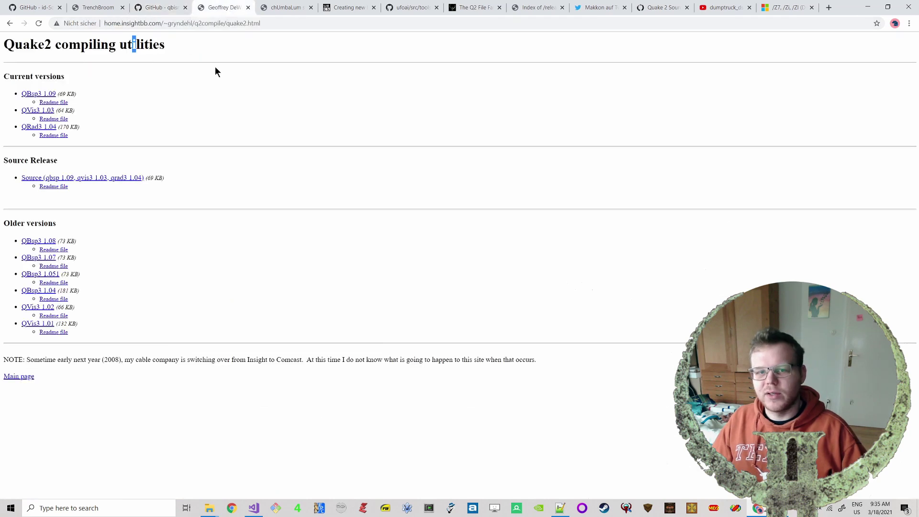
{"action": "left_click_drag", "start_coordinate": [22, 45], "coordinate": [94, 52]}
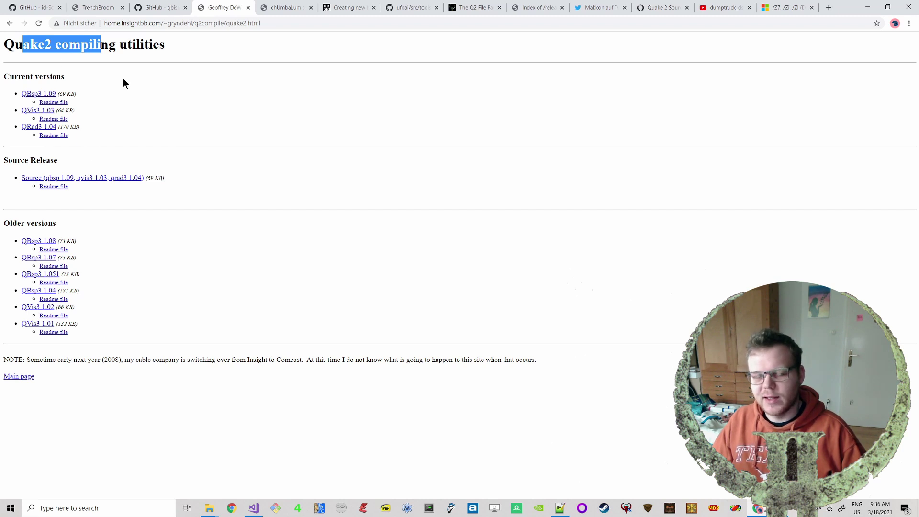
{"action": "left_click_drag", "start_coordinate": [166, 45], "coordinate": [109, 46]}
{"action": "left_click", "coordinate": [145, 64]}
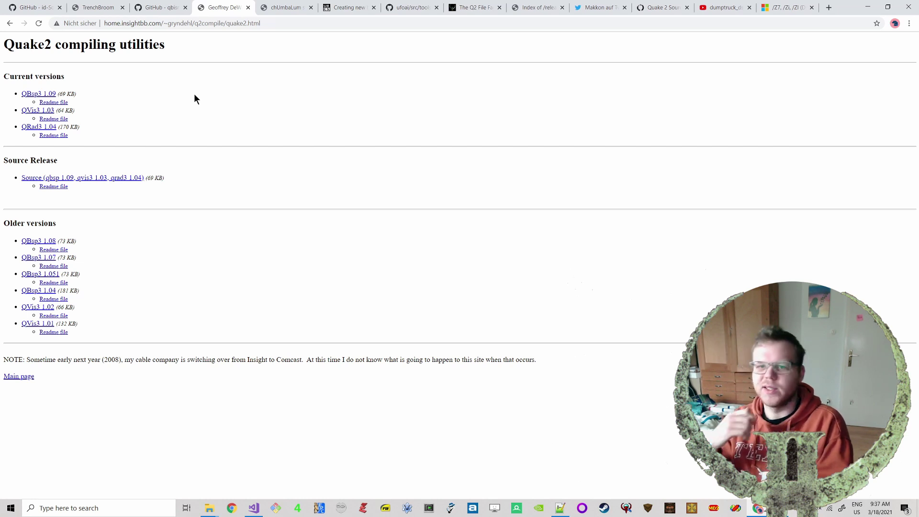
Step: Review the MD2 Viewer page and the required programs listed in the Quagents tutorial on creating new bot types
{"action": "left_click", "coordinate": [275, 4]}
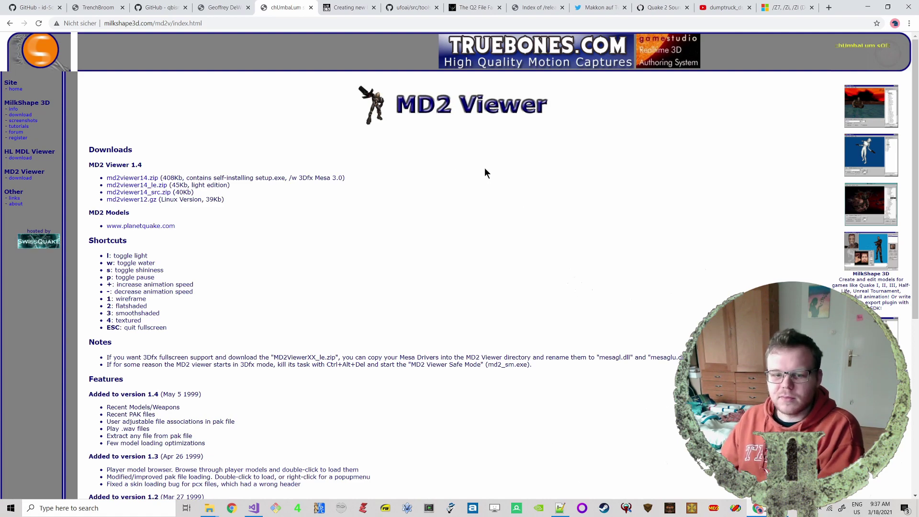
{"action": "scroll", "coordinate": [436, 317], "scroll_direction": "down", "scroll_amount": 5}
{"action": "scroll", "coordinate": [436, 318], "scroll_direction": "up", "scroll_amount": 5}
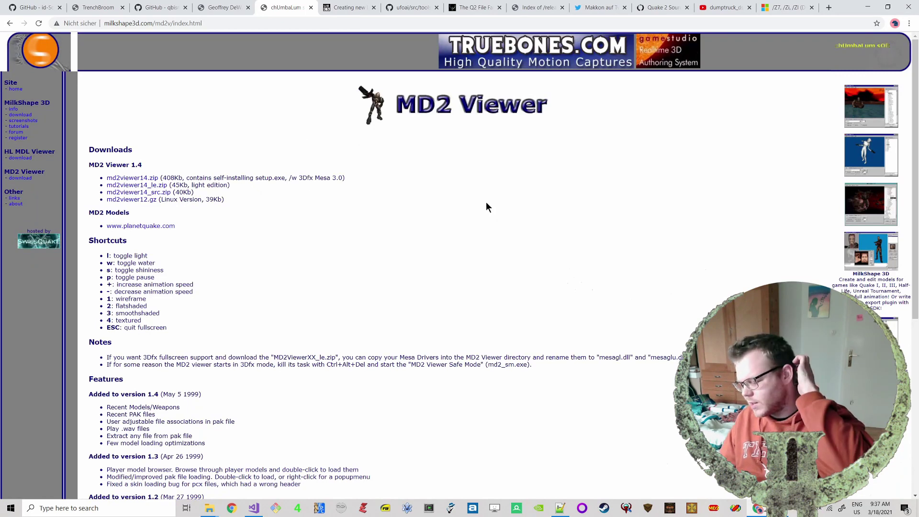
{"action": "left_click", "coordinate": [350, 7]}
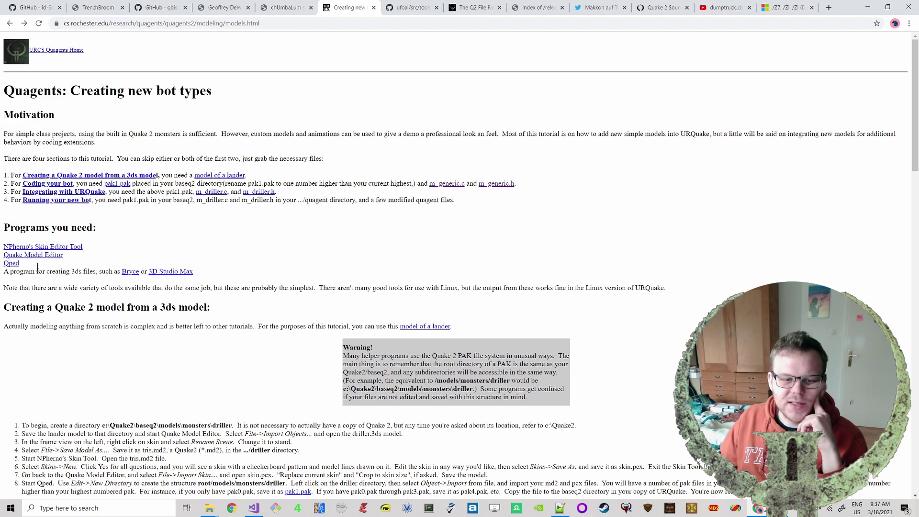
{"action": "left_click_drag", "start_coordinate": [36, 258], "coordinate": [95, 253]}
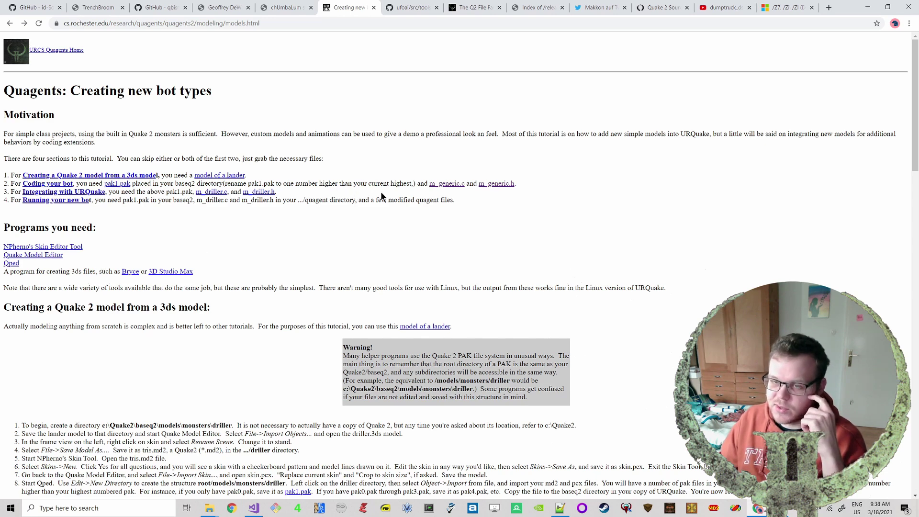
Step: Check the Blender MD2 addon io_mesh_md2_28.py in the ufoai repository, comparing with the MD2 Viewer page
{"action": "left_click", "coordinate": [421, 7]}
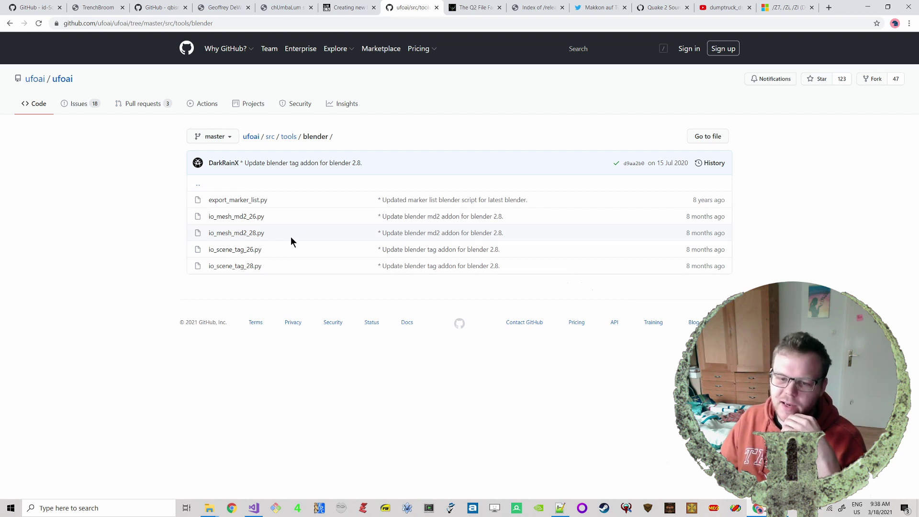
{"action": "key", "text": "ctrl+shift+Tab"}
{"action": "key", "text": "ctrl+shift+Tab"}
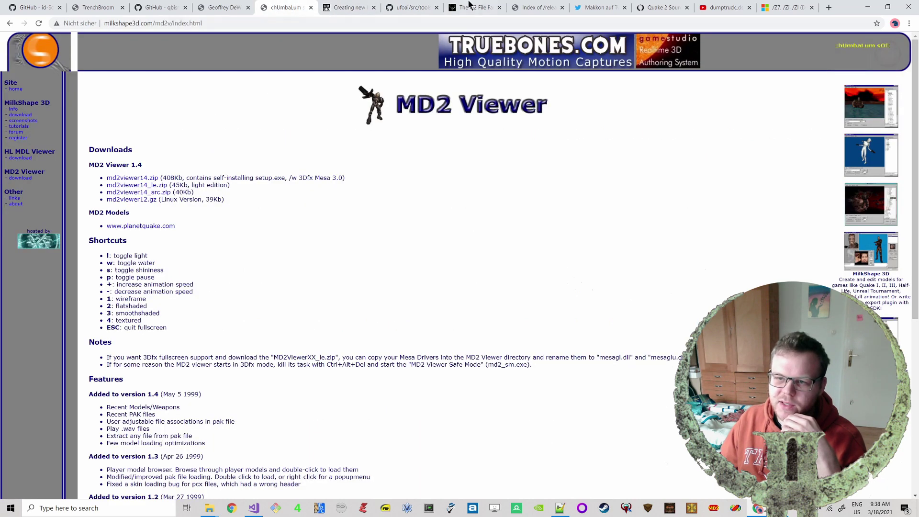
{"action": "key", "text": "ctrl+Tab"}
{"action": "key", "text": "ctrl+Tab"}
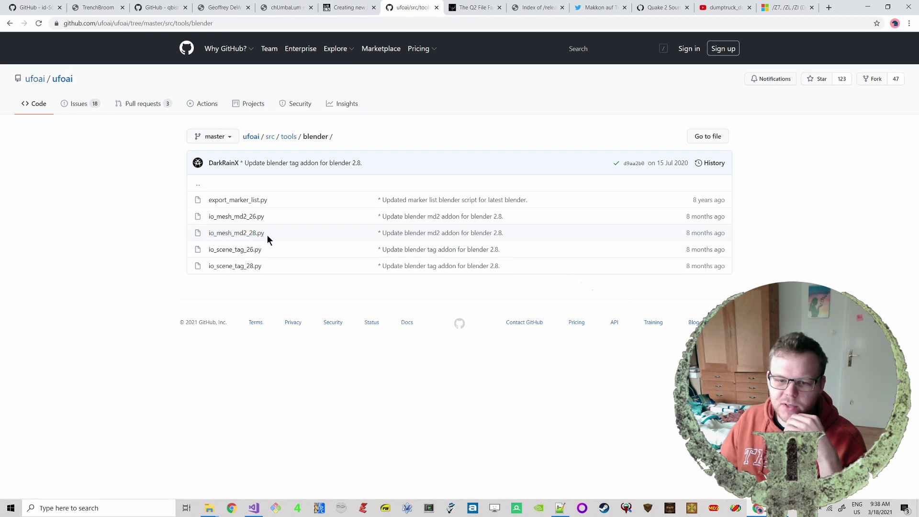
{"action": "left_click_drag", "start_coordinate": [268, 234], "coordinate": [204, 239]}
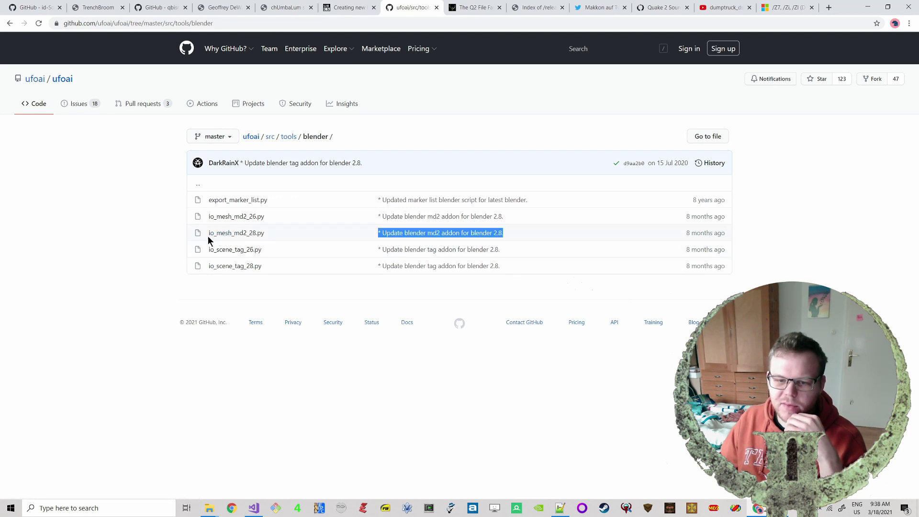
{"action": "triple_click", "coordinate": [208, 237]}
Step: Review the Quake2.com Utilities page and highlight the Pak Explorer entry for browsing pak files
{"action": "left_click", "coordinate": [476, 7]}
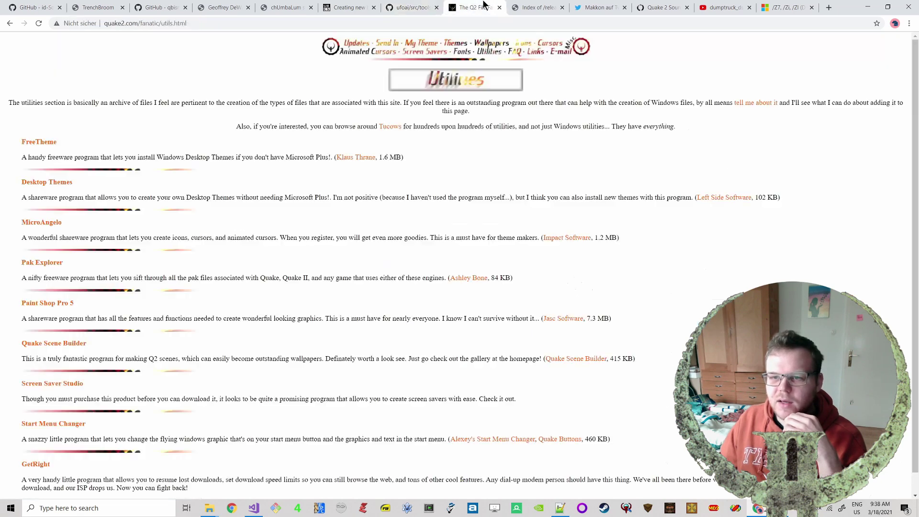
{"action": "scroll", "coordinate": [261, 182], "scroll_direction": "down", "scroll_amount": 1}
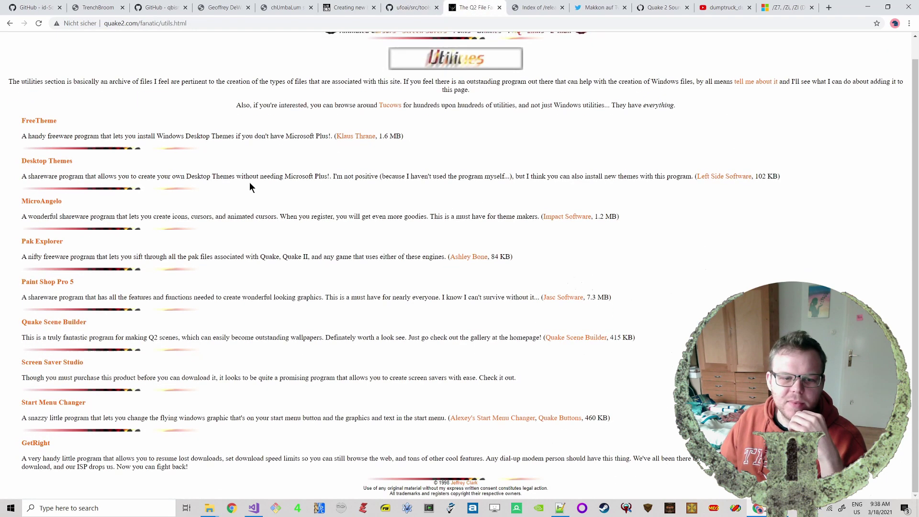
{"action": "left_click_drag", "start_coordinate": [73, 242], "coordinate": [22, 245]}
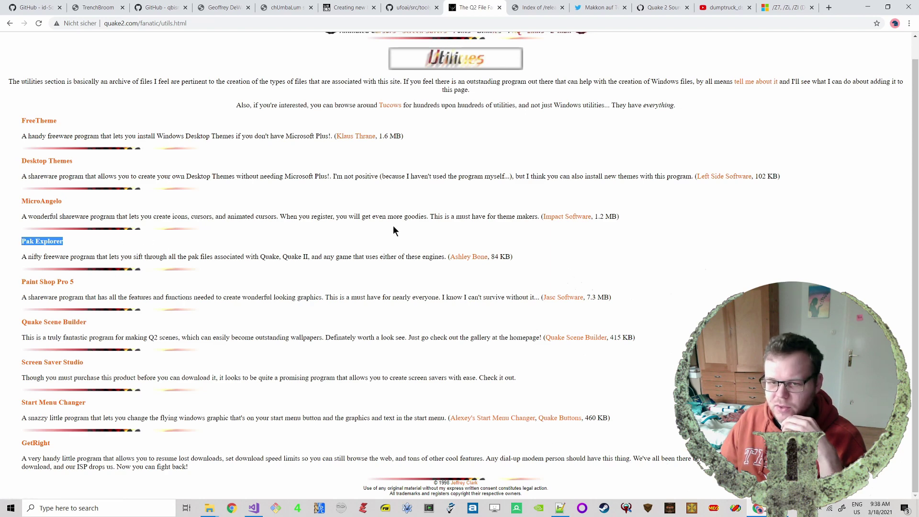
{"action": "scroll", "coordinate": [416, 205], "scroll_direction": "up", "scroll_amount": 1}
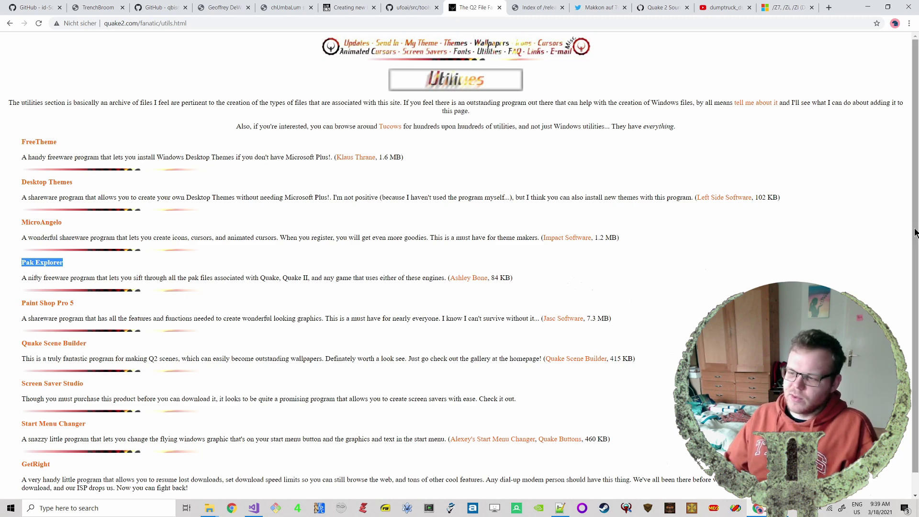
{"action": "scroll", "coordinate": [912, 247], "scroll_direction": "down", "scroll_amount": 1}
{"action": "scroll", "coordinate": [912, 247], "scroll_direction": "up", "scroll_amount": 1}
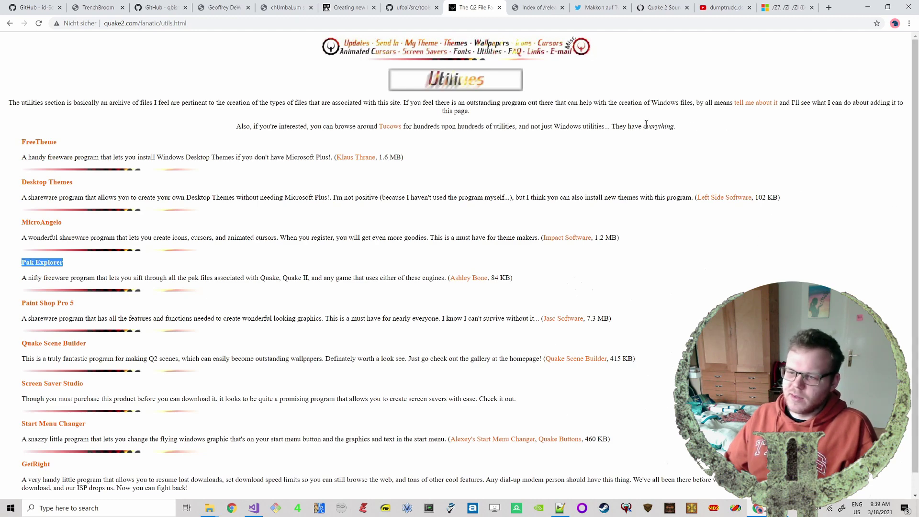
Step: Look through the Blender release download index and highlight the Blender2.81 folder
{"action": "left_click", "coordinate": [525, 6]}
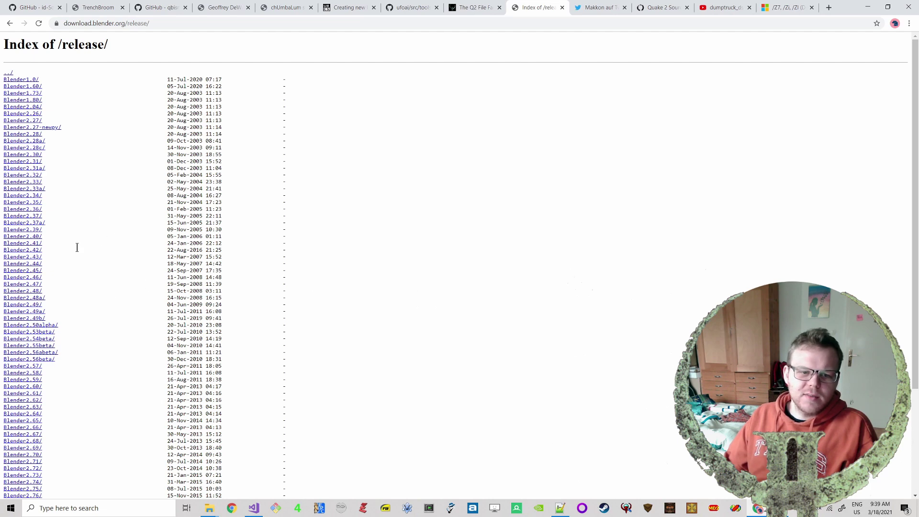
{"action": "scroll", "coordinate": [92, 237], "scroll_direction": "down", "scroll_amount": 3}
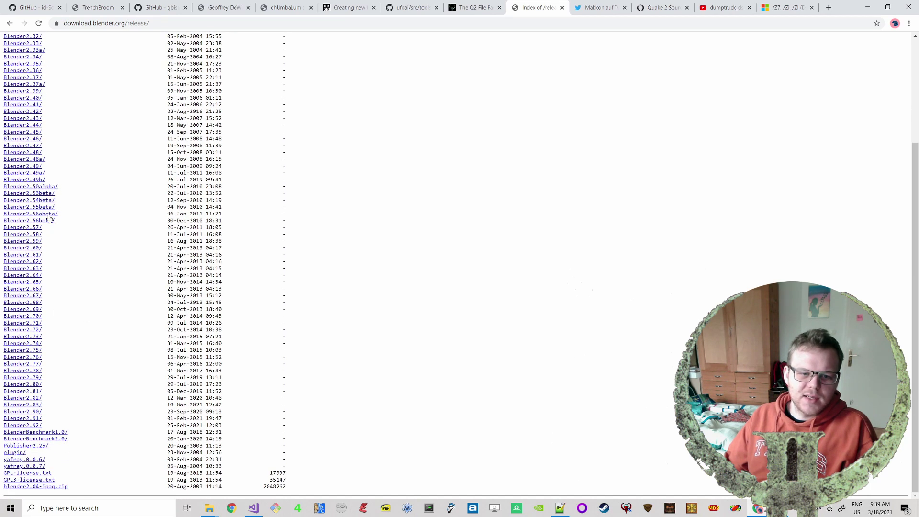
{"action": "scroll", "coordinate": [50, 217], "scroll_direction": "up", "scroll_amount": 2}
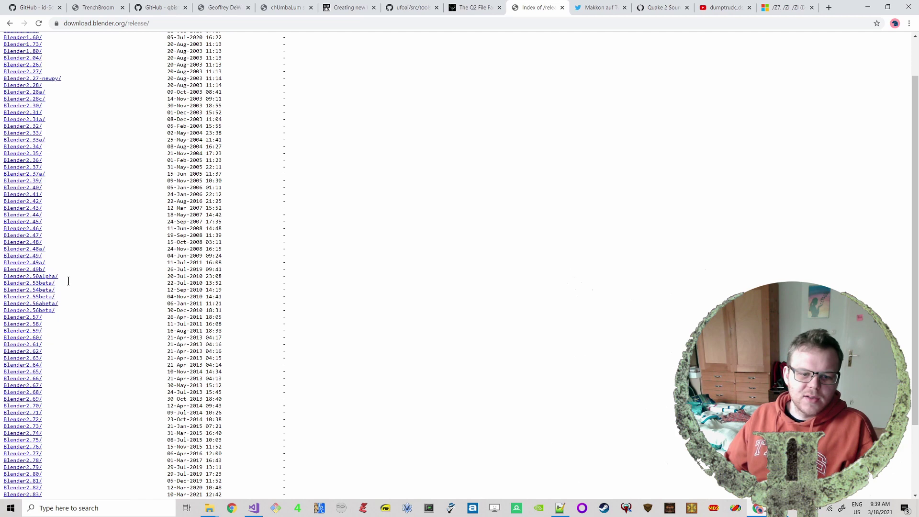
{"action": "scroll", "coordinate": [53, 230], "scroll_direction": "up", "scroll_amount": 2}
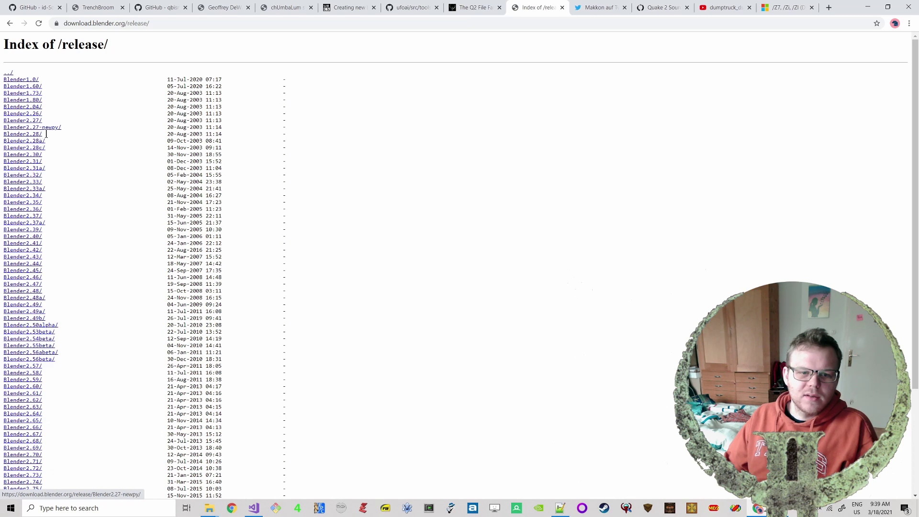
{"action": "scroll", "coordinate": [39, 224], "scroll_direction": "down", "scroll_amount": 3}
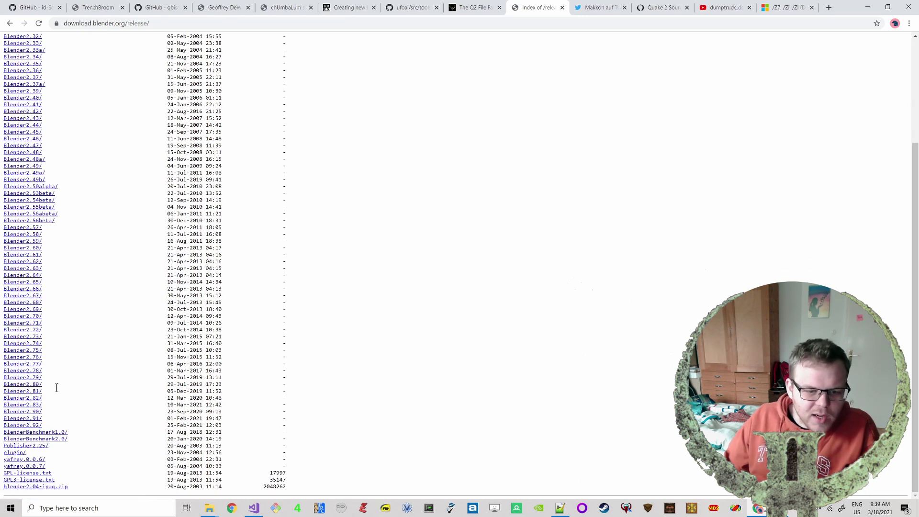
{"action": "left_click_drag", "start_coordinate": [58, 391], "coordinate": [2, 395]}
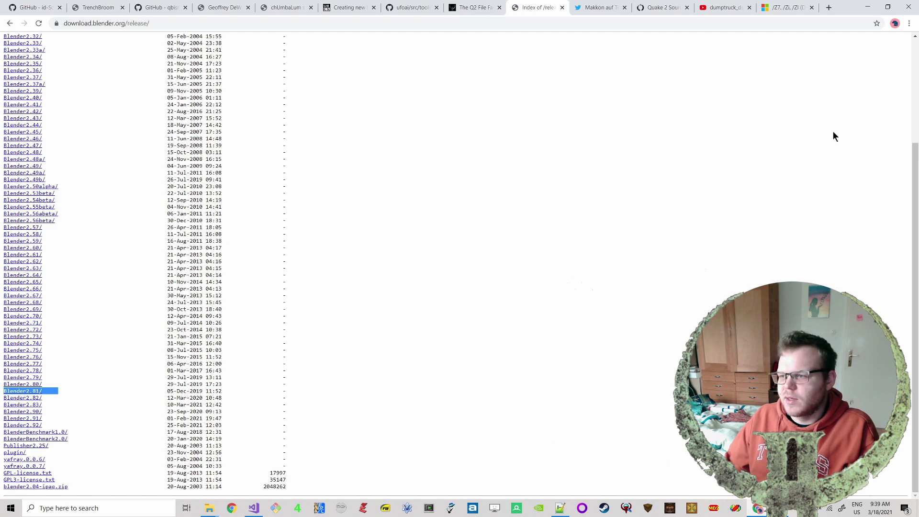
{"action": "scroll", "coordinate": [833, 129], "scroll_direction": "up", "scroll_amount": 3}
{"action": "scroll", "coordinate": [828, 132], "scroll_direction": "down", "scroll_amount": 3}
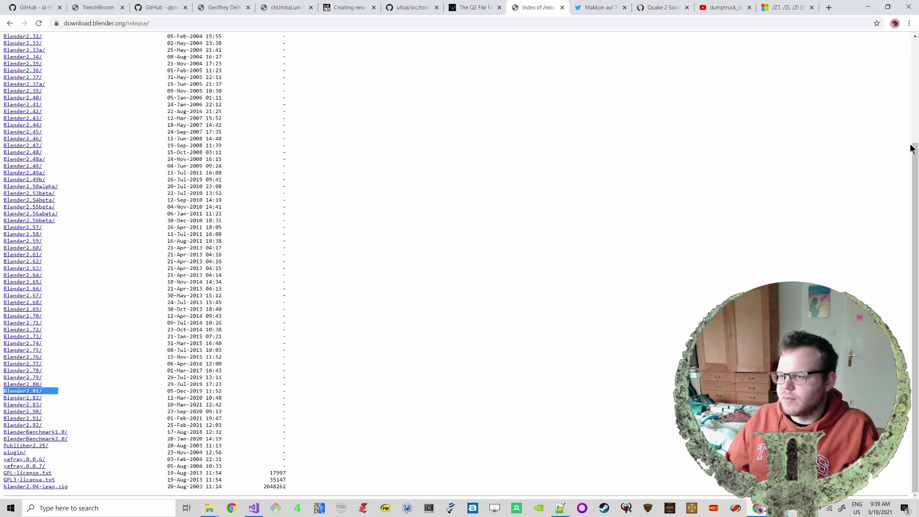
{"action": "scroll", "coordinate": [912, 149], "scroll_direction": "up", "scroll_amount": 3}
{"action": "scroll", "coordinate": [910, 172], "scroll_direction": "down", "scroll_amount": 3}
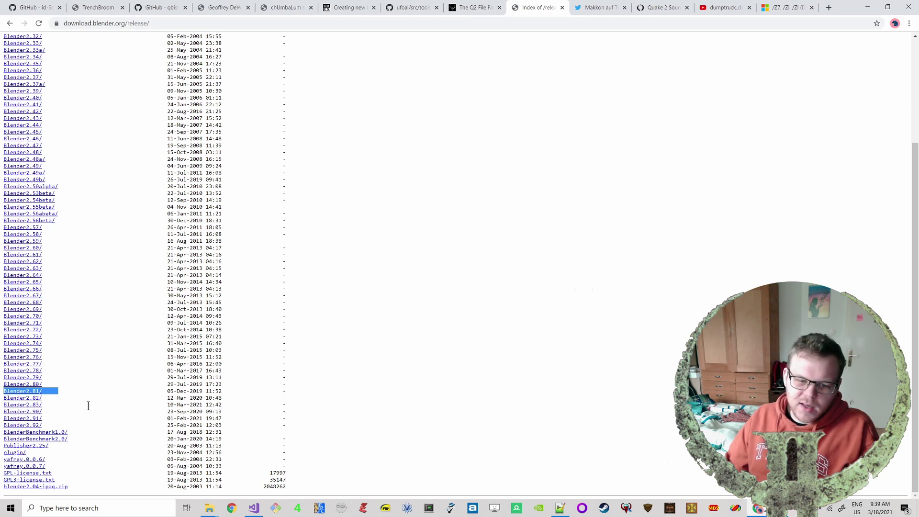
{"action": "left_click", "coordinate": [634, 116]}
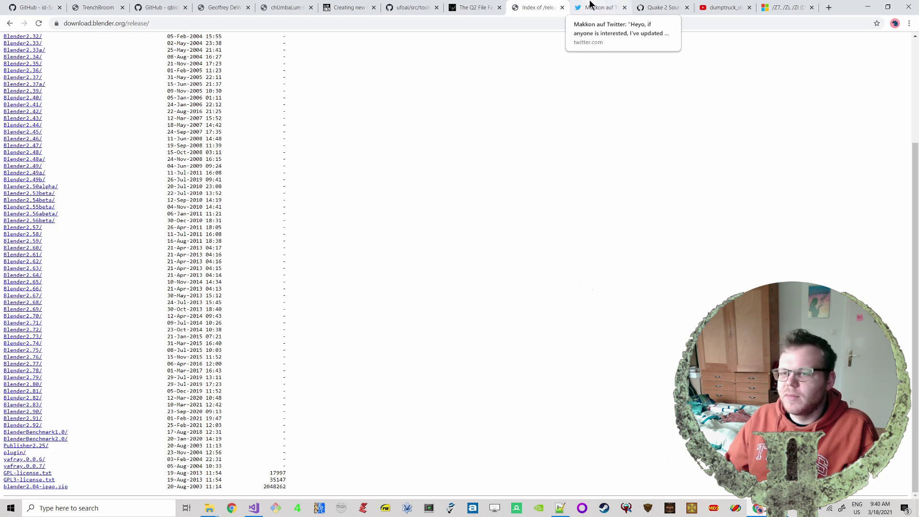
Step: Read the tweet sharing the Quake texture WAD and highlight its mention of the source textures
{"action": "left_click", "coordinate": [597, 7]}
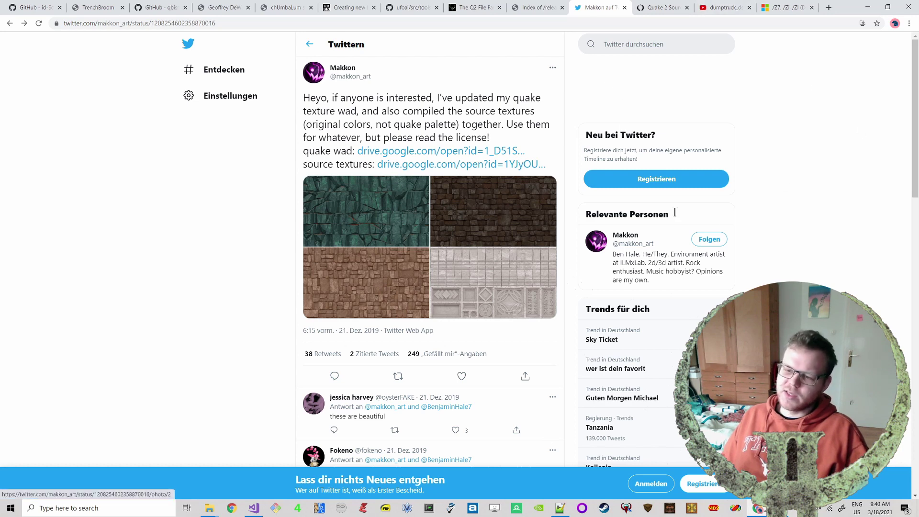
{"action": "scroll", "coordinate": [846, 168], "scroll_direction": "down", "scroll_amount": 4}
{"action": "scroll", "coordinate": [835, 163], "scroll_direction": "up", "scroll_amount": 4}
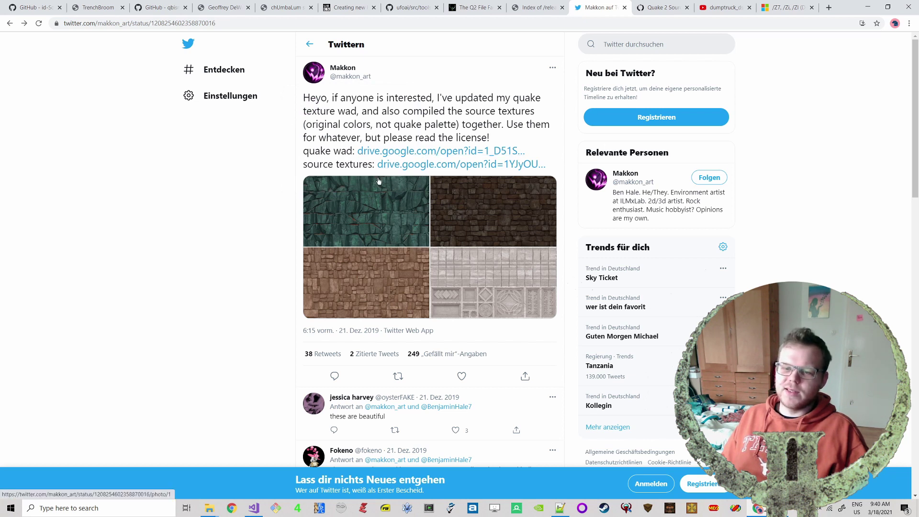
{"action": "left_click_drag", "start_coordinate": [309, 163], "coordinate": [358, 165]}
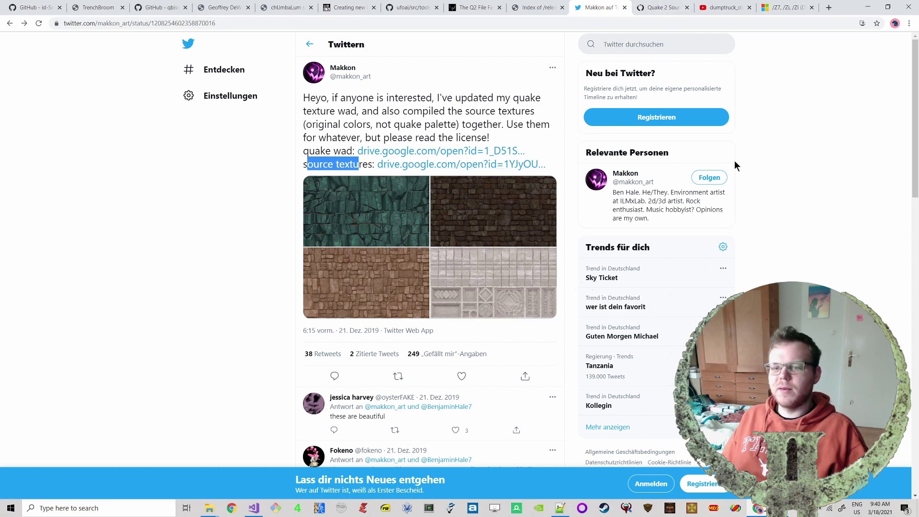
{"action": "scroll", "coordinate": [839, 146], "scroll_direction": "down", "scroll_amount": 3}
{"action": "scroll", "coordinate": [834, 130], "scroll_direction": "up", "scroll_amount": 3}
Step: Skim the Quake 2 Source Code Review 1/4 article, from its introduction and review links to the kernel architecture drawing
{"action": "left_click", "coordinate": [664, 8]}
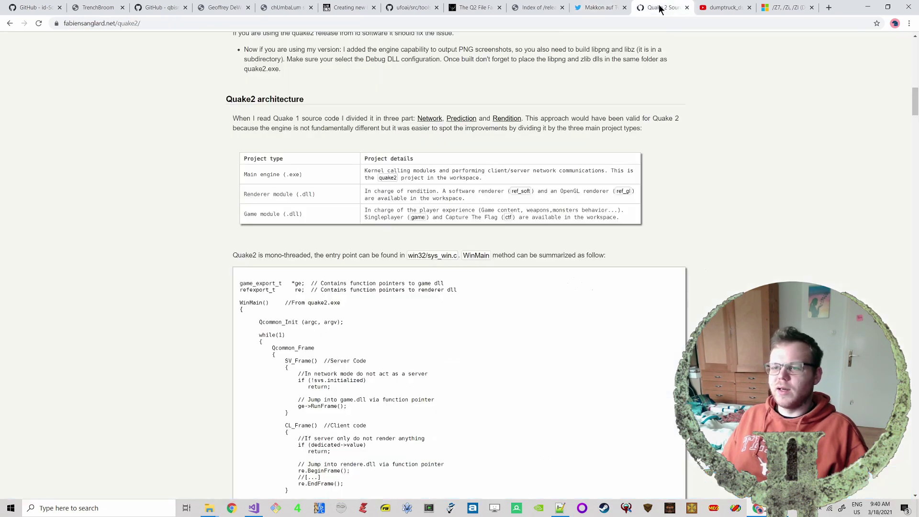
{"action": "scroll", "coordinate": [702, 143], "scroll_direction": "up", "scroll_amount": 15}
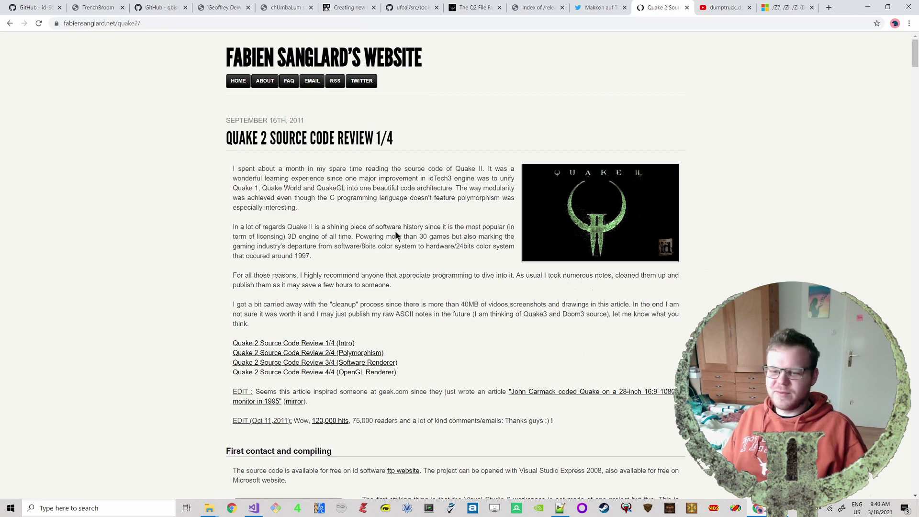
{"action": "scroll", "coordinate": [483, 268], "scroll_direction": "down", "scroll_amount": 3}
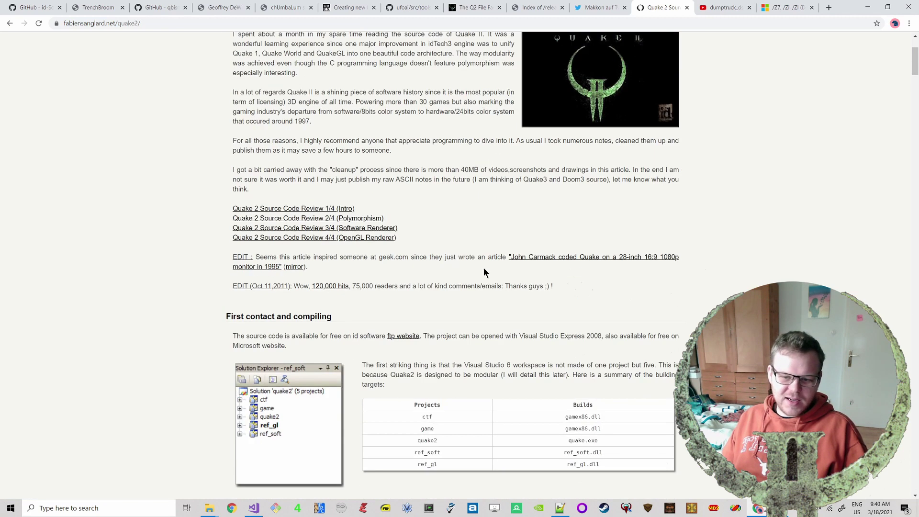
{"action": "scroll", "coordinate": [523, 244], "scroll_direction": "up", "scroll_amount": 3}
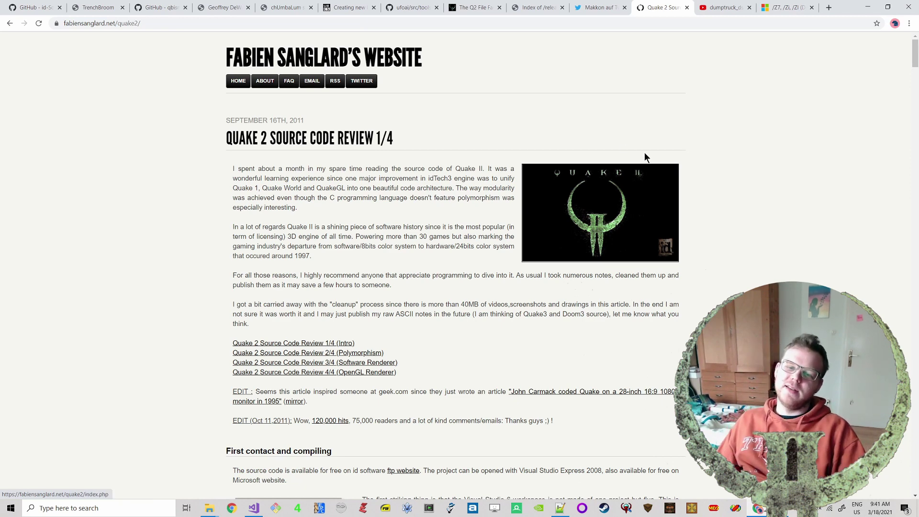
{"action": "scroll", "coordinate": [785, 163], "scroll_direction": "down", "scroll_amount": 8}
{"action": "scroll", "coordinate": [773, 179], "scroll_direction": "down", "scroll_amount": 20}
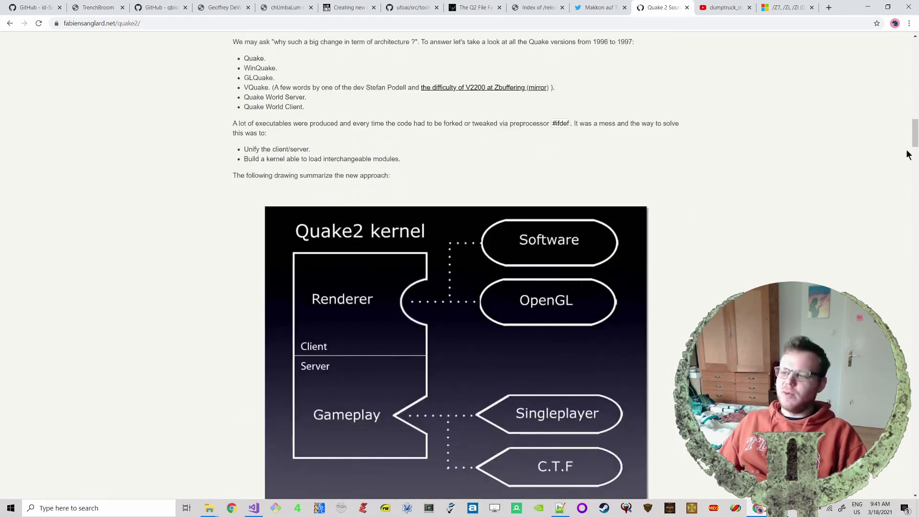
{"action": "left_click_drag", "start_coordinate": [914, 134], "coordinate": [897, 41]}
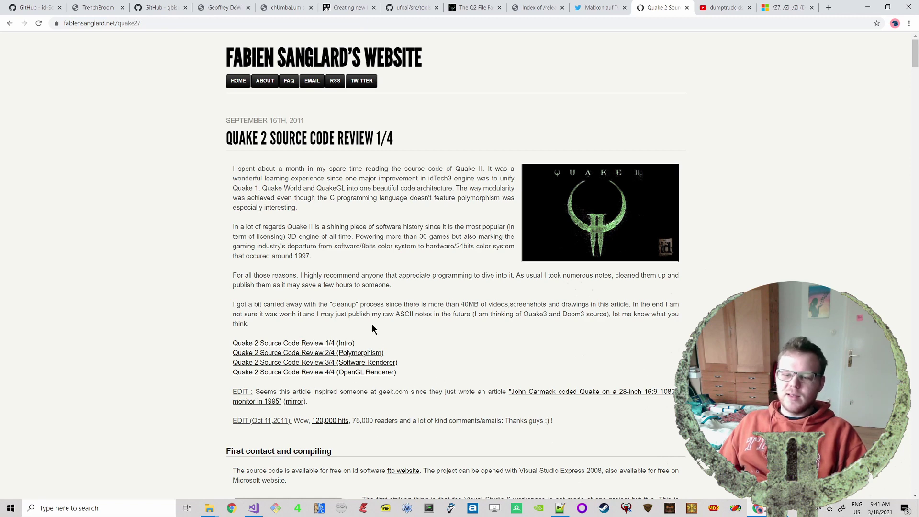
{"action": "scroll", "coordinate": [805, 257], "scroll_direction": "down", "scroll_amount": 3}
{"action": "scroll", "coordinate": [801, 246], "scroll_direction": "up", "scroll_amount": 3}
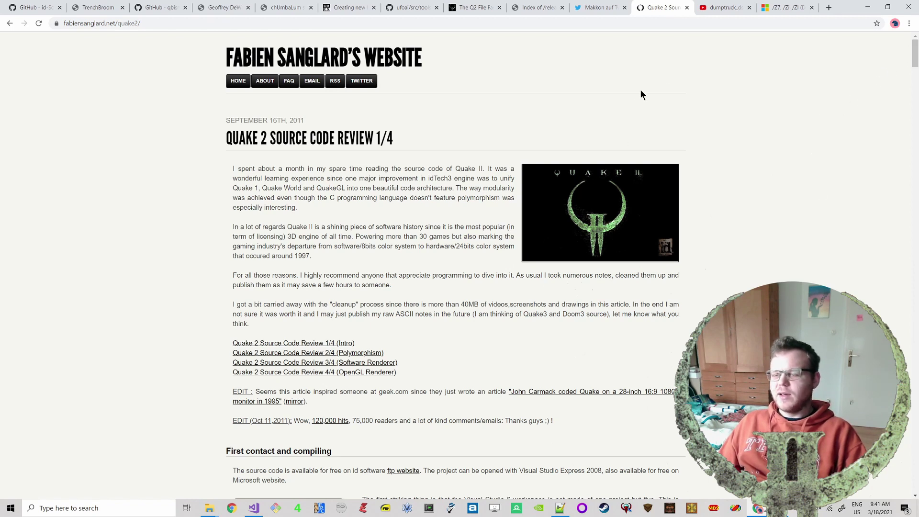
Step: Browse the dumptruck_ds YouTube channel, including its TrenchBroom 2 Tutorials and progs_dump 2 video sections
{"action": "left_click", "coordinate": [726, 8]}
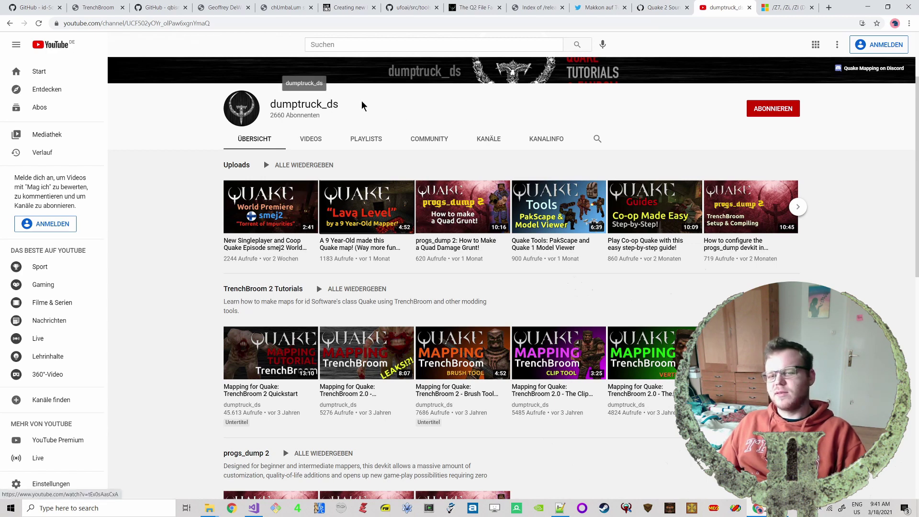
{"action": "scroll", "coordinate": [877, 127], "scroll_direction": "down", "scroll_amount": 3}
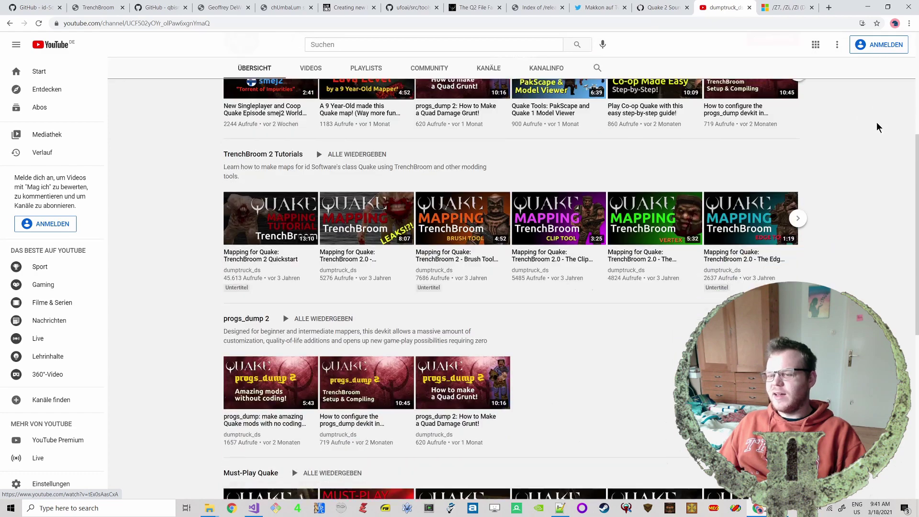
{"action": "scroll", "coordinate": [878, 125], "scroll_direction": "up", "scroll_amount": 3}
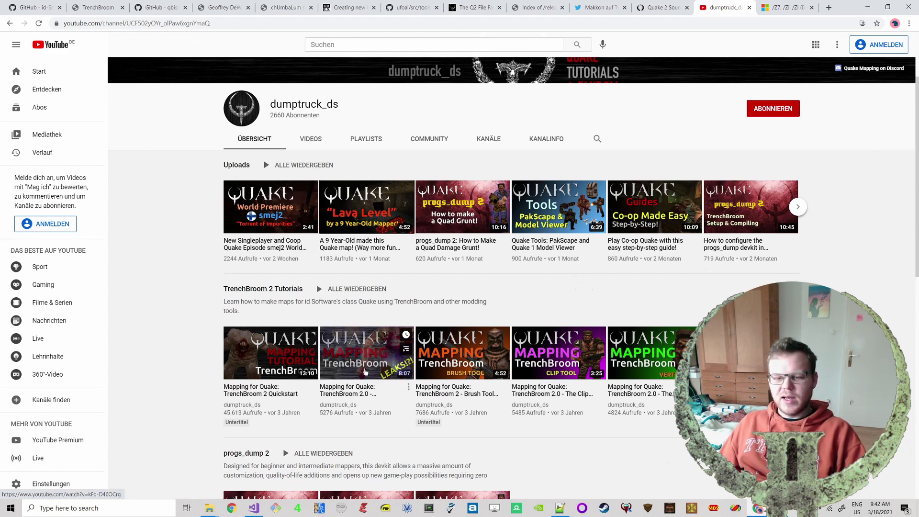
{"action": "scroll", "coordinate": [877, 230], "scroll_direction": "up", "scroll_amount": 1}
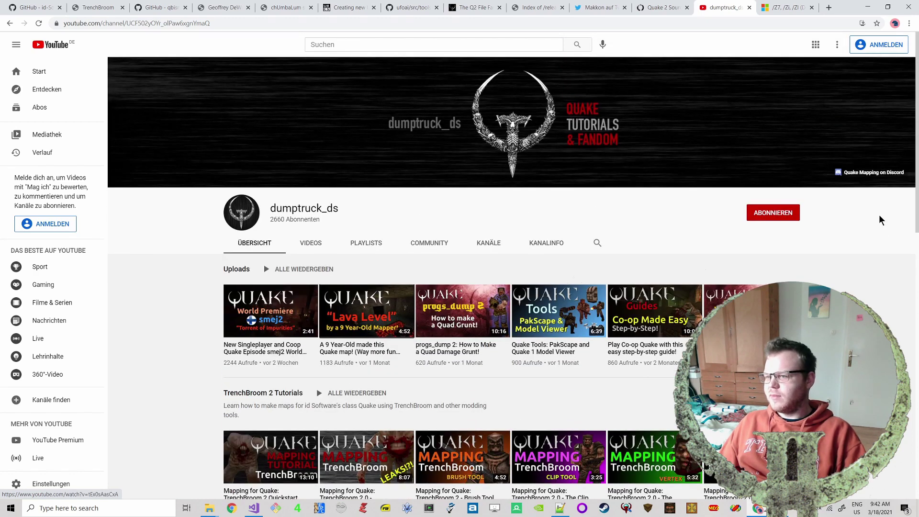
{"action": "scroll", "coordinate": [879, 227], "scroll_direction": "down", "scroll_amount": 3}
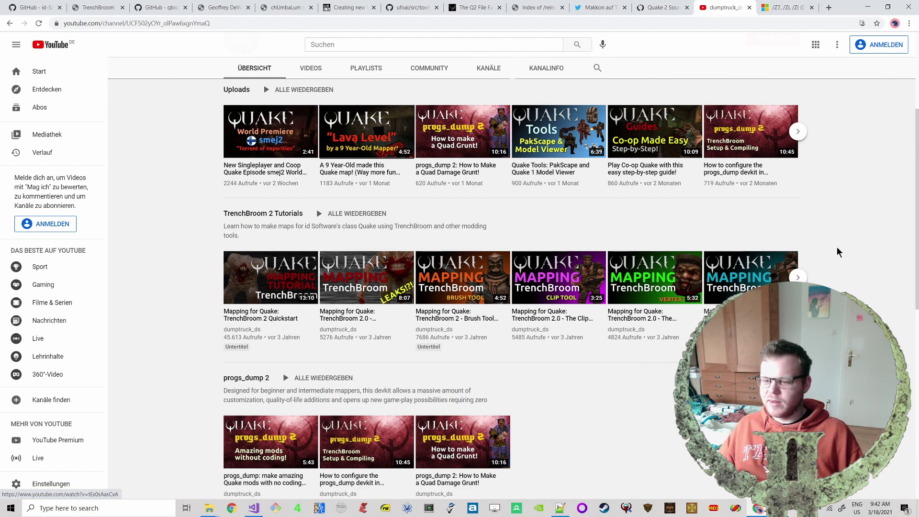
{"action": "scroll", "coordinate": [860, 215], "scroll_direction": "up", "scroll_amount": 3}
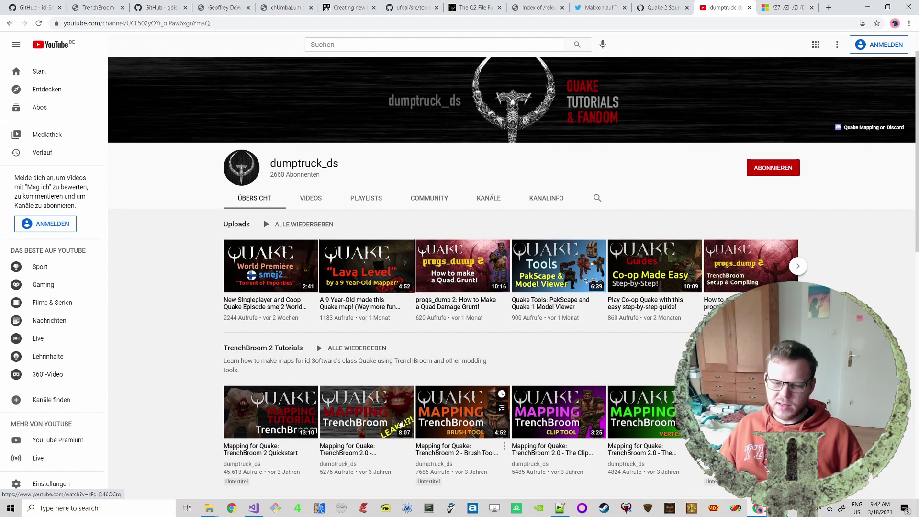
{"action": "scroll", "coordinate": [861, 242], "scroll_direction": "down", "scroll_amount": 2}
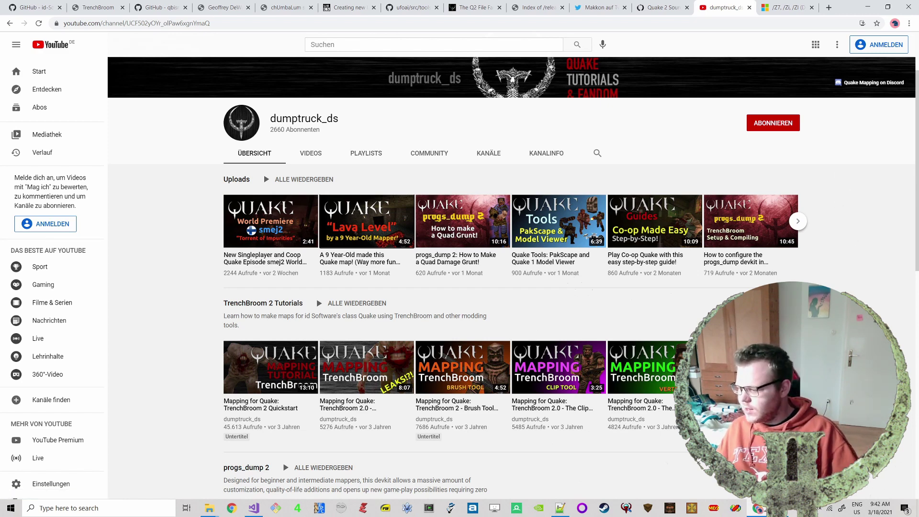
Step: Switch to File Explorer and open the quake2dev folder on the EndVielPlatz (G:) drive
{"action": "key", "text": "alt+Tab"}
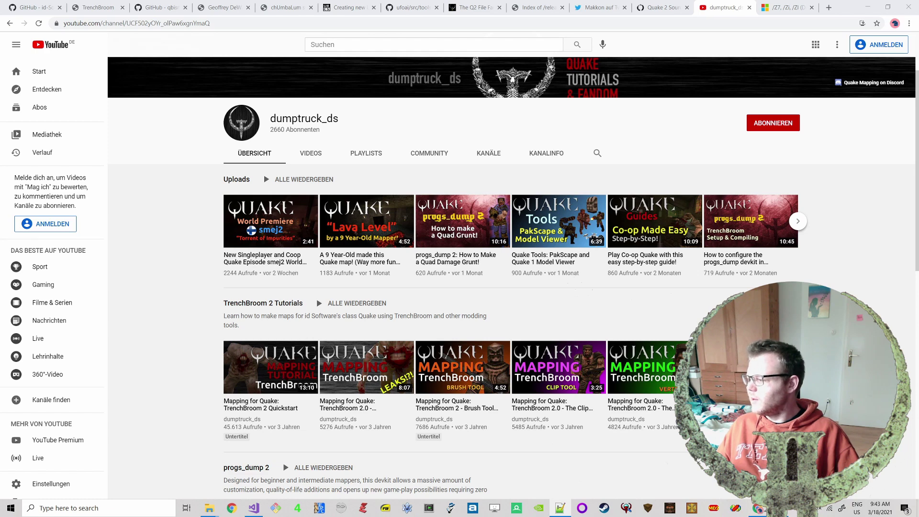
{"action": "key", "text": "super+e"}
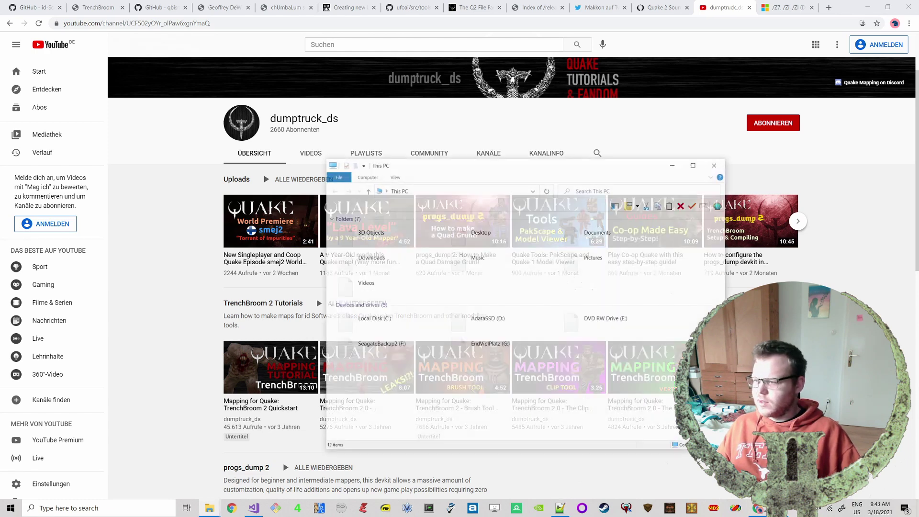
{"action": "double_click", "coordinate": [480, 350]}
{"action": "scroll", "coordinate": [410, 332], "scroll_direction": "down", "scroll_amount": 5}
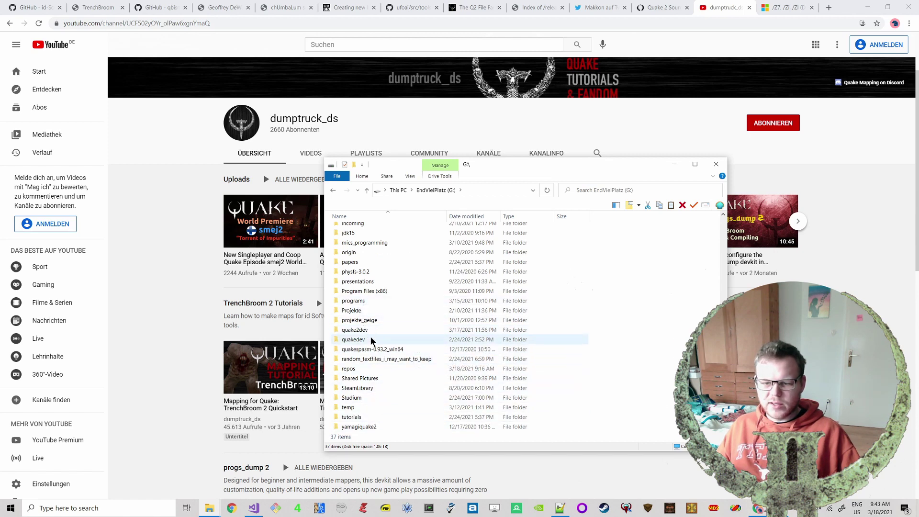
{"action": "double_click", "coordinate": [364, 330]}
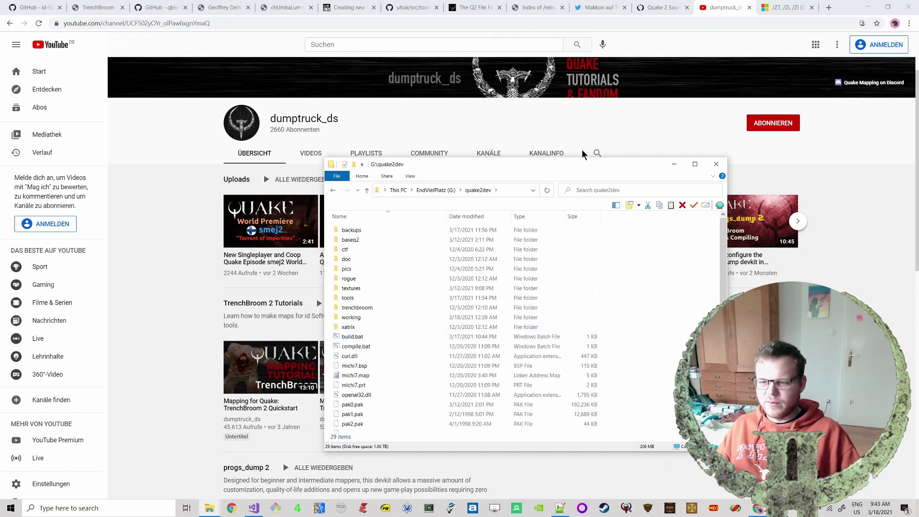
Step: Move the quake2dev folder window higher and enlarge it so the whole file list fits
{"action": "left_click_drag", "start_coordinate": [576, 171], "coordinate": [560, 38]}
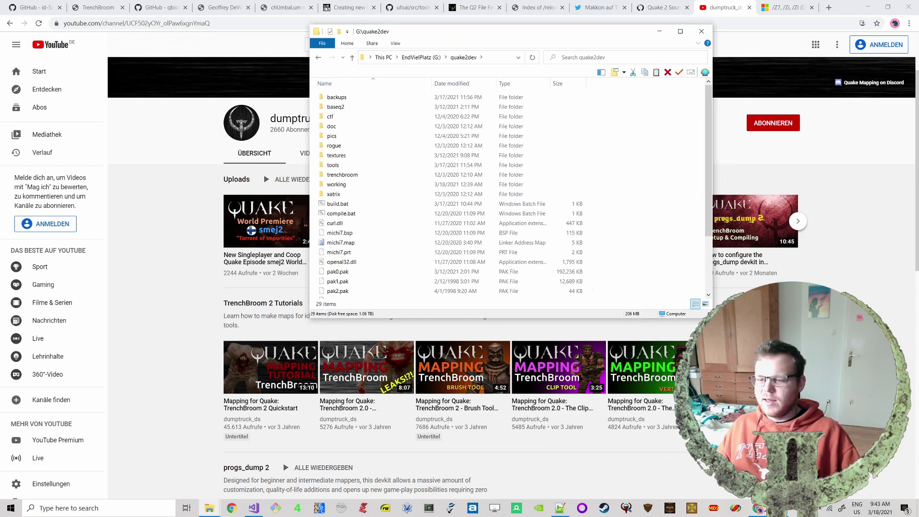
{"action": "left_click_drag", "start_coordinate": [712, 318], "coordinate": [789, 439]}
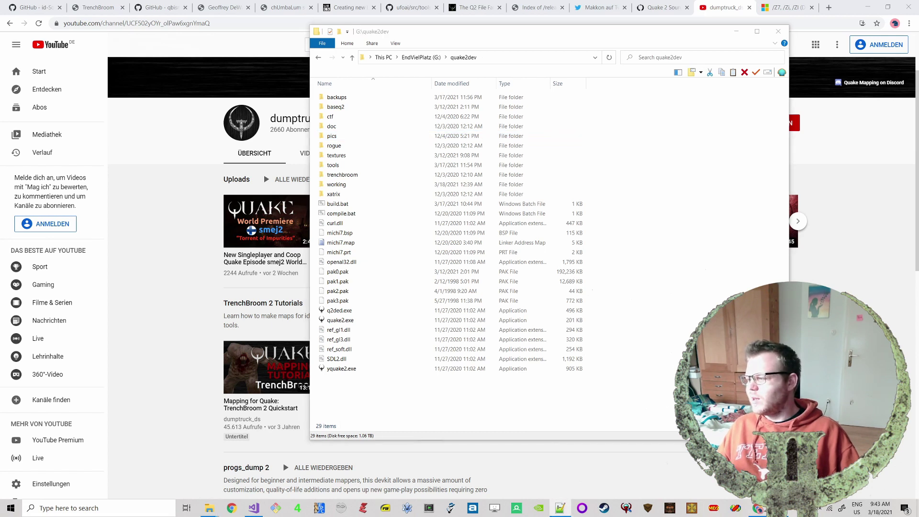
{"action": "left_click", "coordinate": [473, 37]}
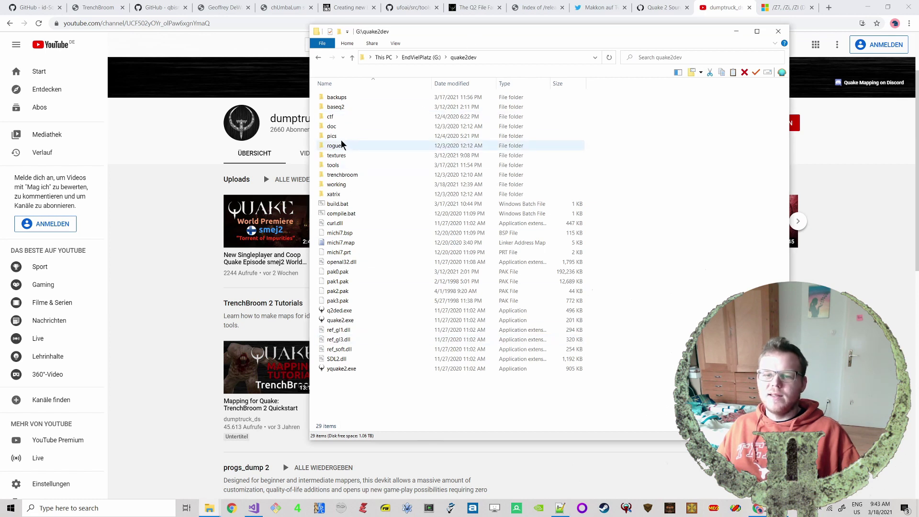
Step: Look inside the trenchbroom folder, select TrenchBroom.exe, and return to the quake2dev folder
{"action": "left_click", "coordinate": [343, 176]}
{"action": "double_click", "coordinate": [341, 175]}
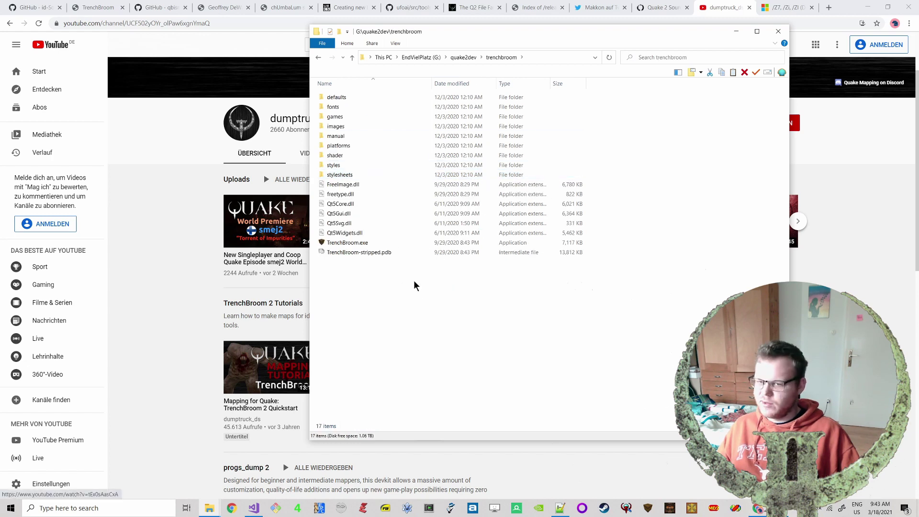
{"action": "left_click", "coordinate": [357, 243]}
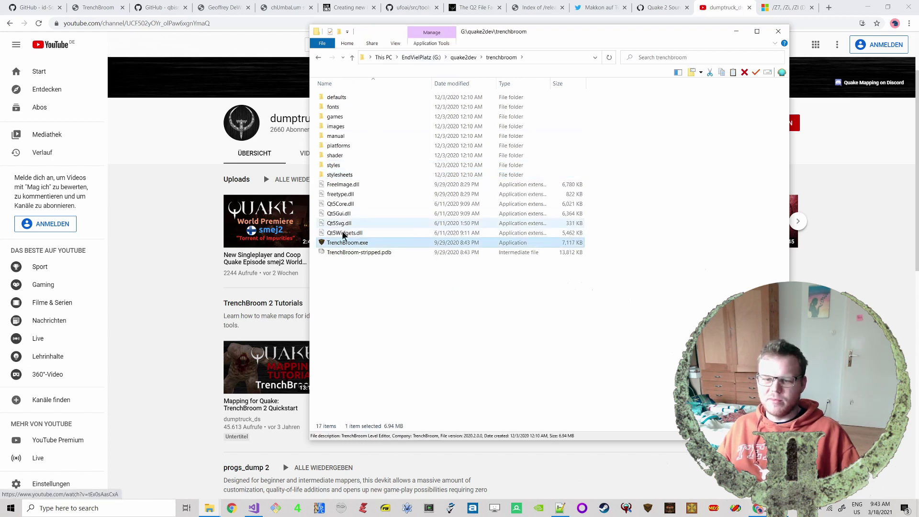
{"action": "left_click", "coordinate": [352, 58]}
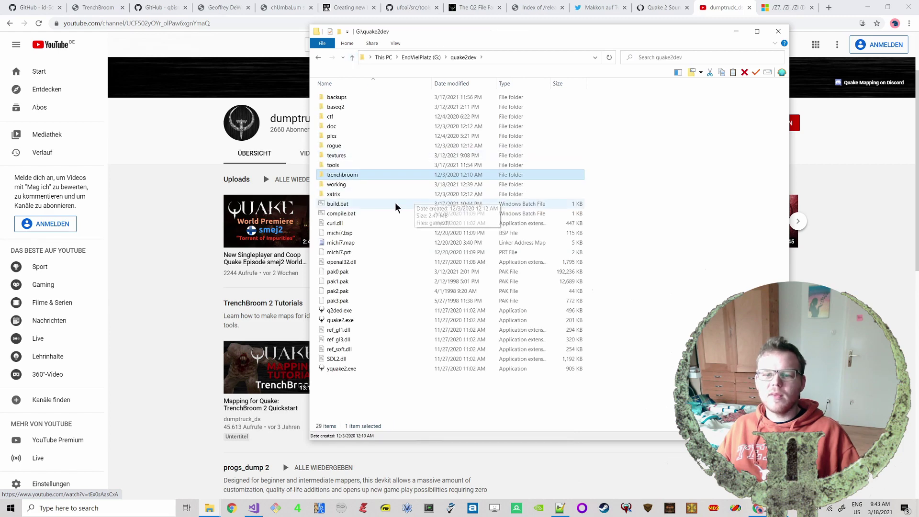
Step: Look inside the working folder and return to the quake2dev folder
{"action": "left_click", "coordinate": [339, 185]}
{"action": "double_click", "coordinate": [334, 186]}
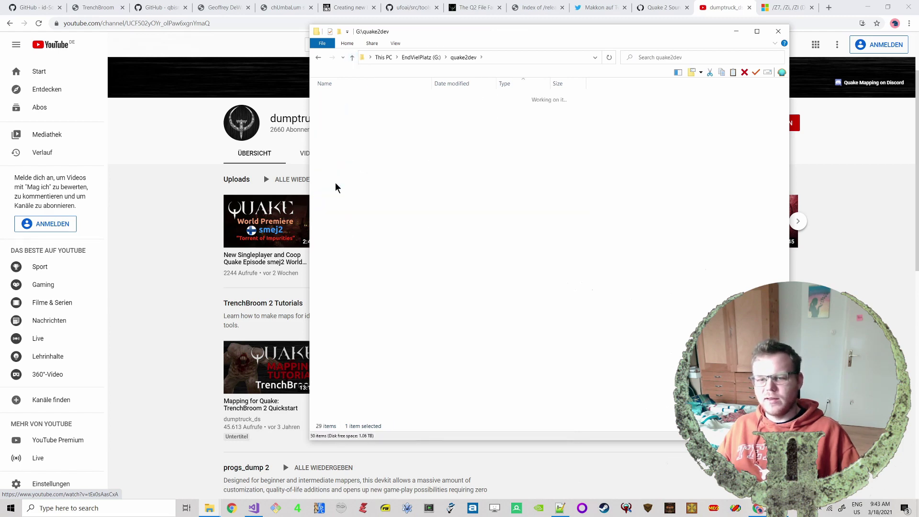
{"action": "left_click", "coordinate": [354, 59]}
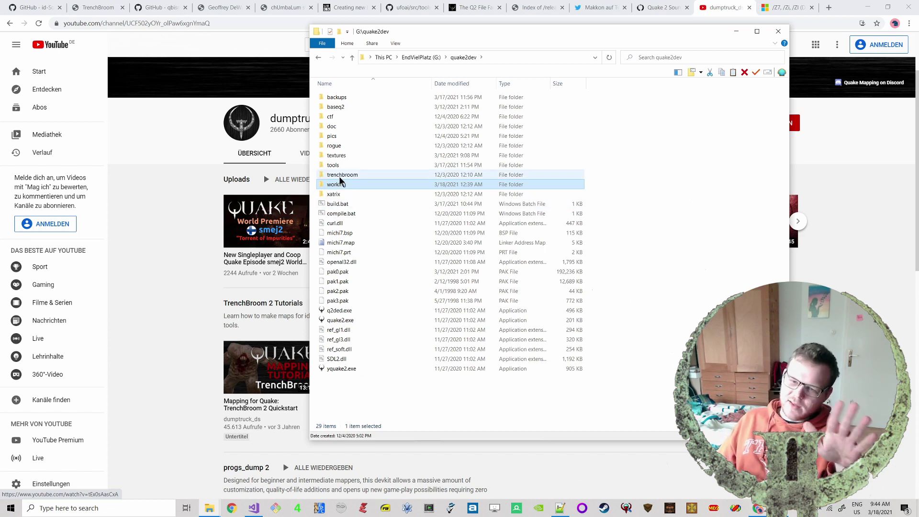
{"action": "mouse_move", "coordinate": [346, 185]}
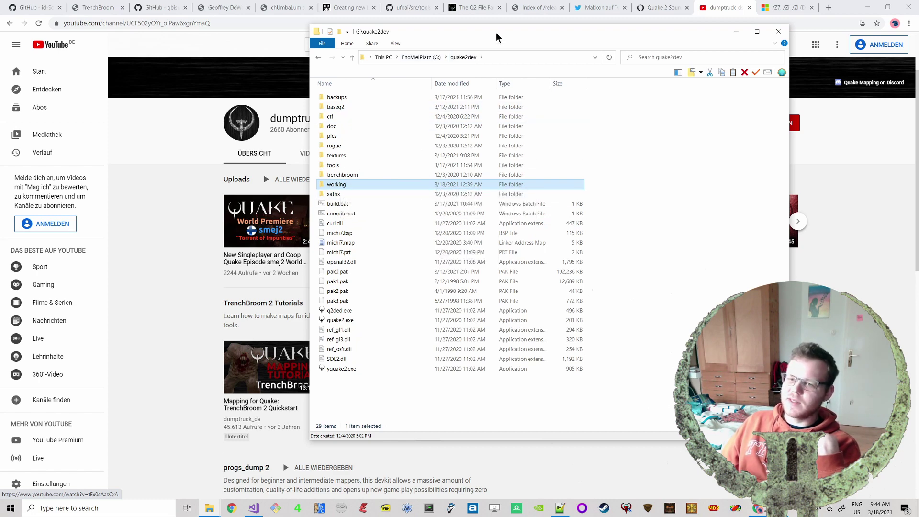
Step: Look in the tools folder's BlenderPlugins subfolder at the io_mesh_md2_28.py script, and return to tools
{"action": "left_click_drag", "start_coordinate": [460, 35], "coordinate": [518, 74]}
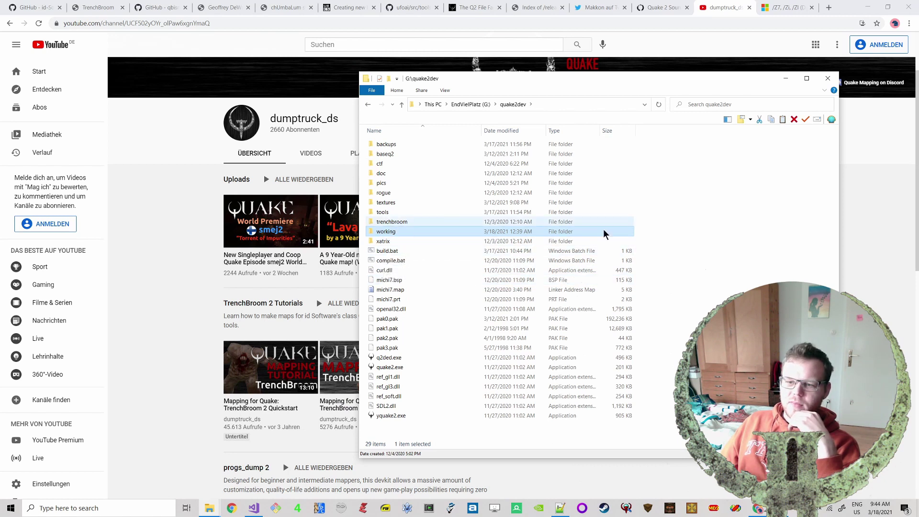
{"action": "left_click", "coordinate": [744, 249]}
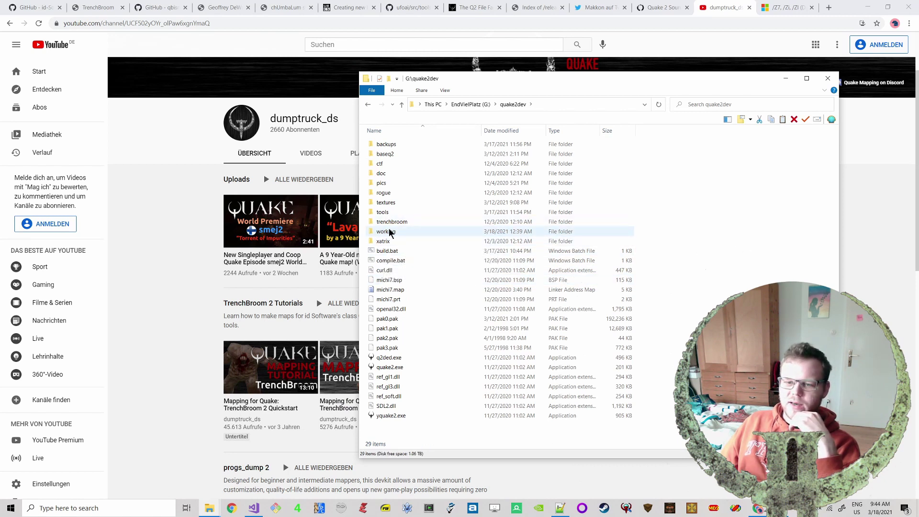
{"action": "left_click", "coordinate": [384, 215]}
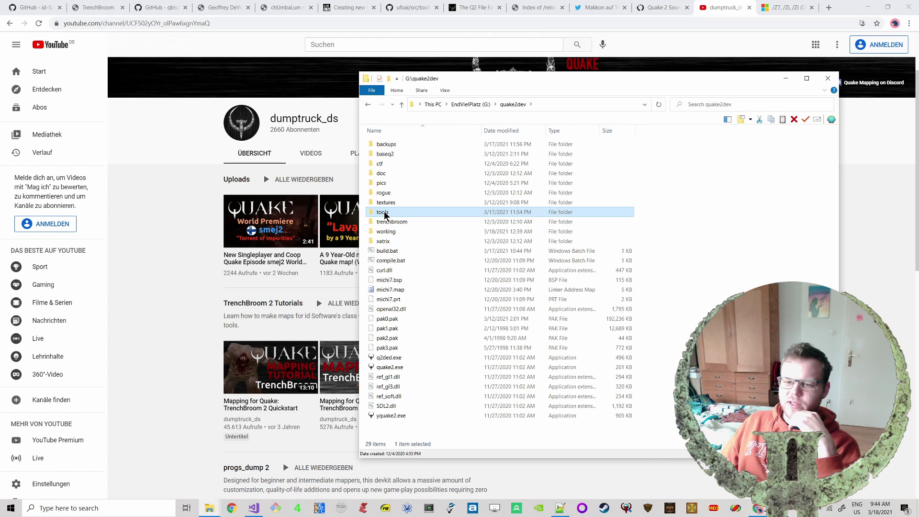
{"action": "double_click", "coordinate": [384, 213]}
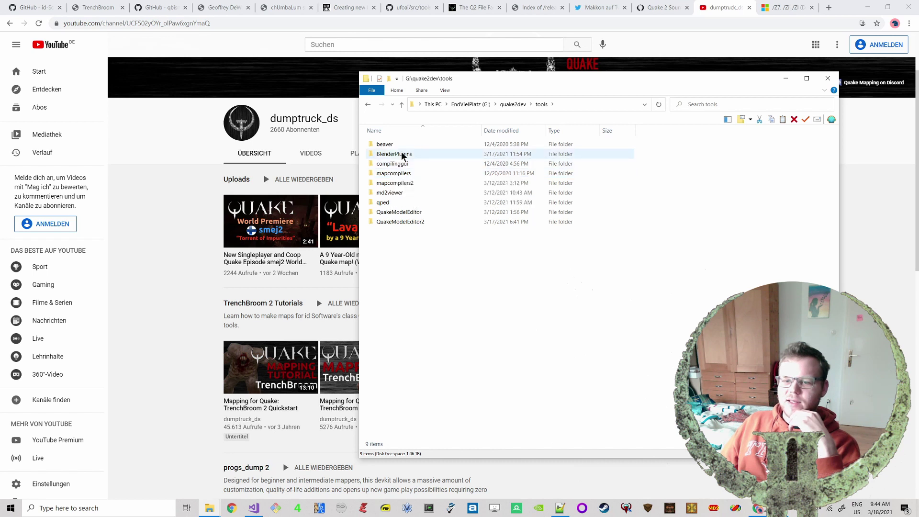
{"action": "double_click", "coordinate": [402, 154]}
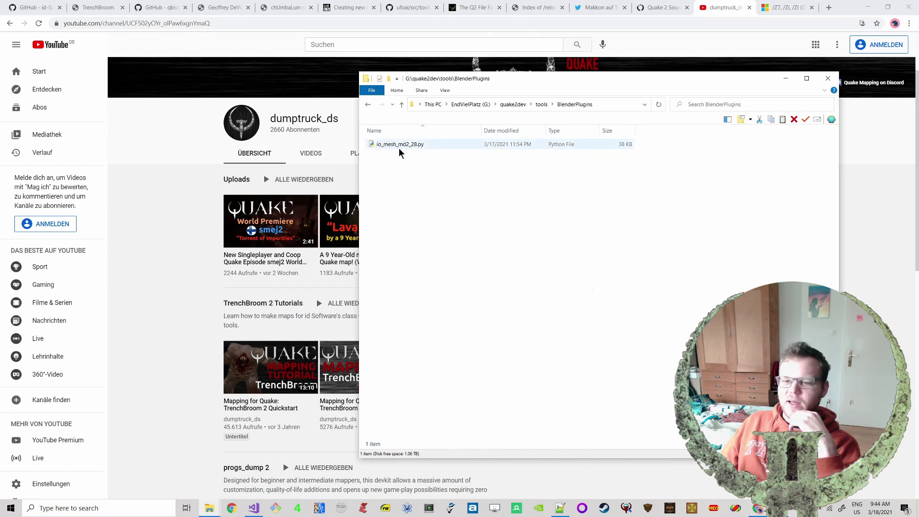
{"action": "left_click", "coordinate": [400, 149]}
{"action": "left_click", "coordinate": [402, 104]}
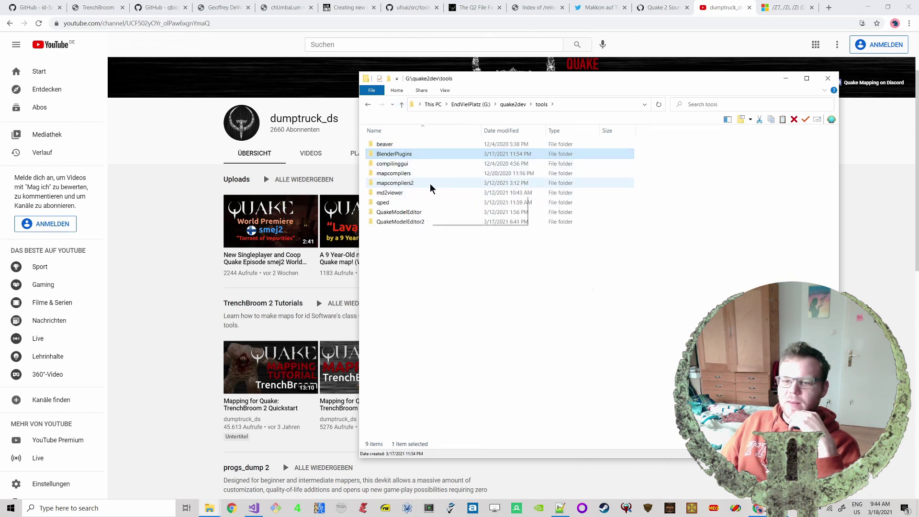
Step: View the map compiler files in the mapcompilers folder and return to the tools folder
{"action": "left_click", "coordinate": [398, 185]}
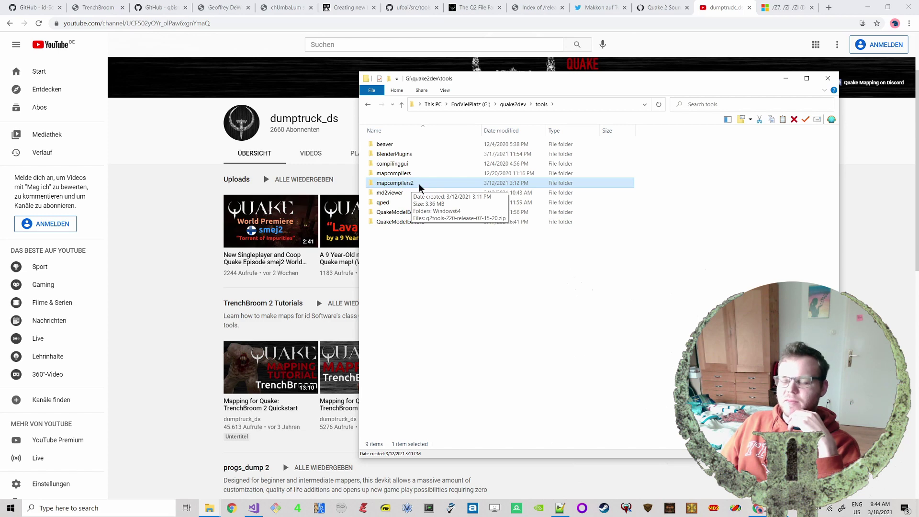
{"action": "double_click", "coordinate": [411, 174]}
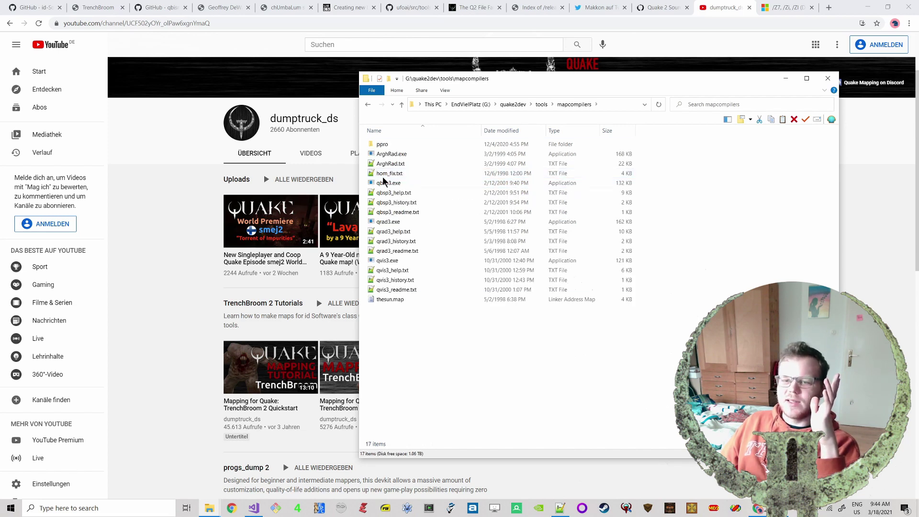
{"action": "left_click", "coordinate": [402, 105]}
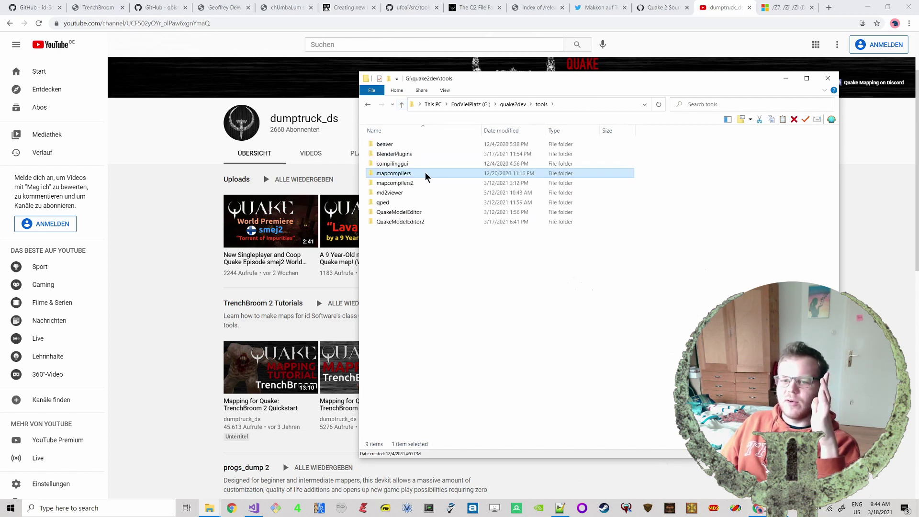
Step: Examine the compiler executables in the Windows64 folder of mapcompilers2, including 4data.exe, 4rad.exe and 4vis.exe, and return to tools
{"action": "left_click", "coordinate": [404, 185]}
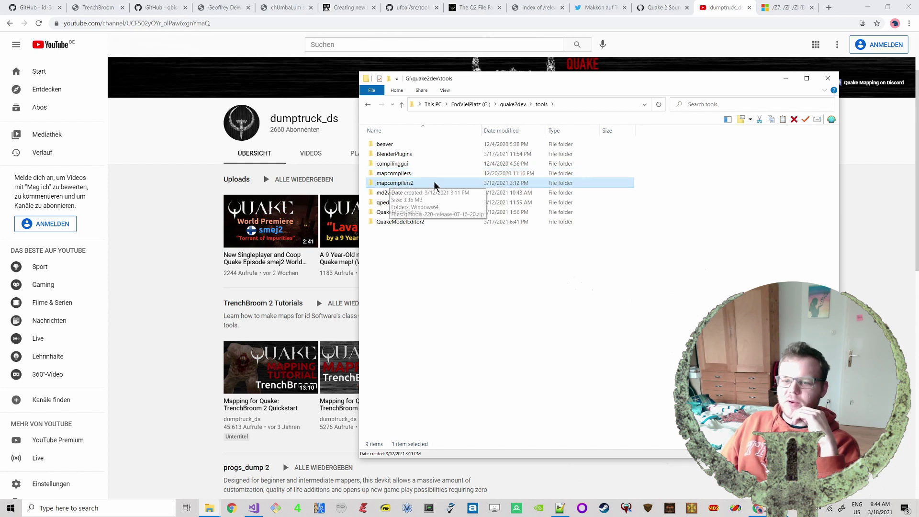
{"action": "double_click", "coordinate": [407, 183]}
{"action": "double_click", "coordinate": [389, 144]}
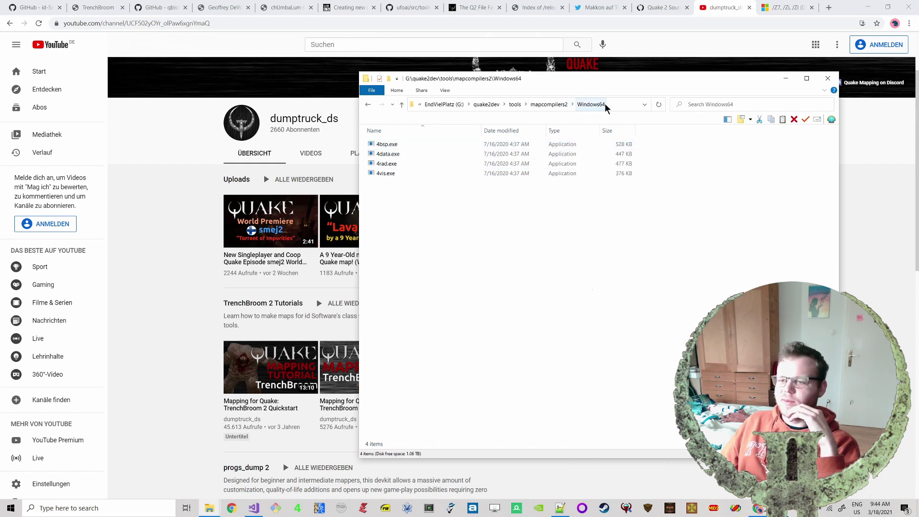
{"action": "left_click_drag", "start_coordinate": [405, 211], "coordinate": [373, 129]}
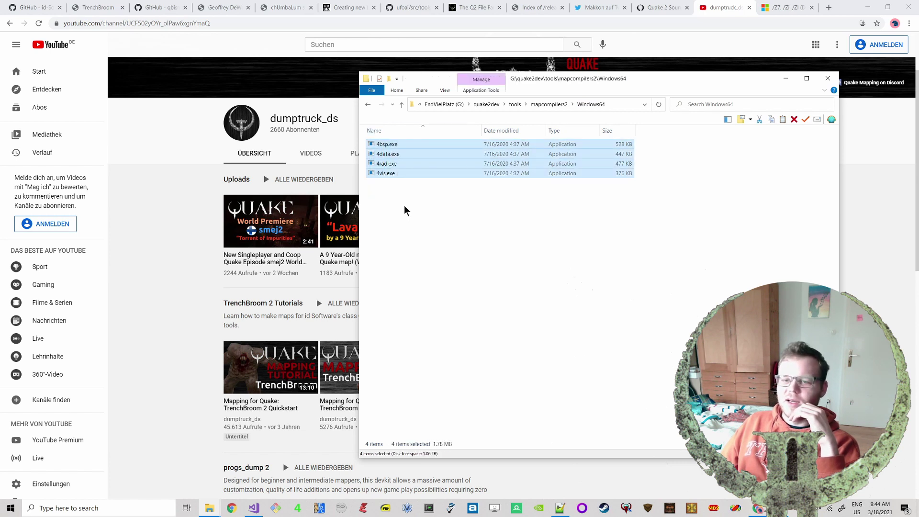
{"action": "left_click", "coordinate": [384, 151]}
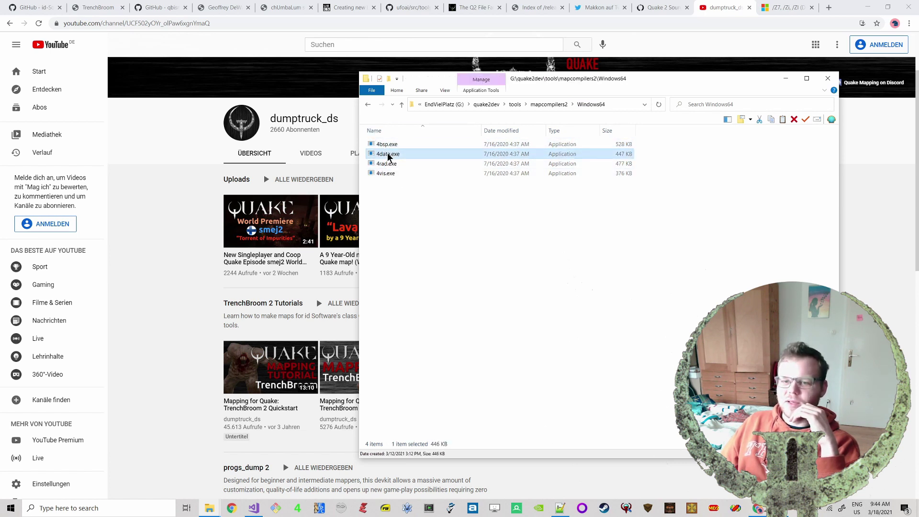
{"action": "left_click", "coordinate": [382, 164]}
{"action": "left_click", "coordinate": [390, 174]}
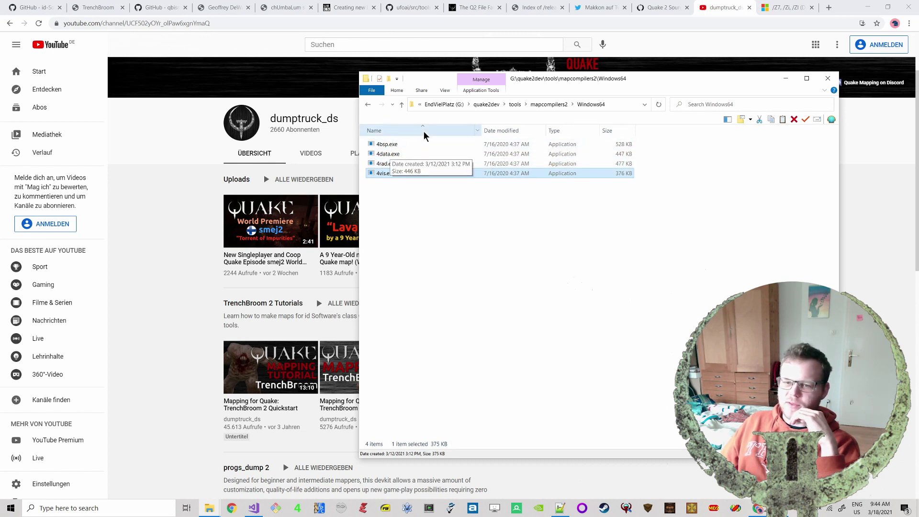
{"action": "left_click", "coordinate": [401, 105]}
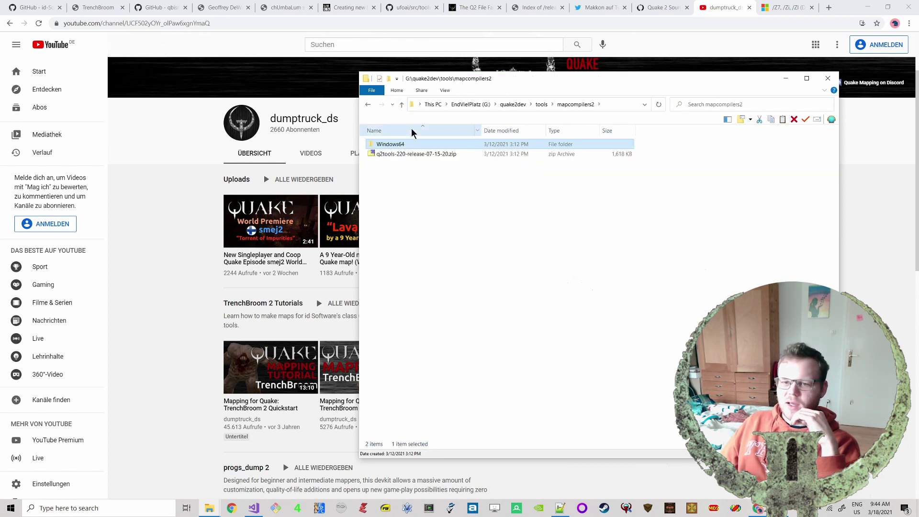
{"action": "left_click", "coordinate": [401, 105]}
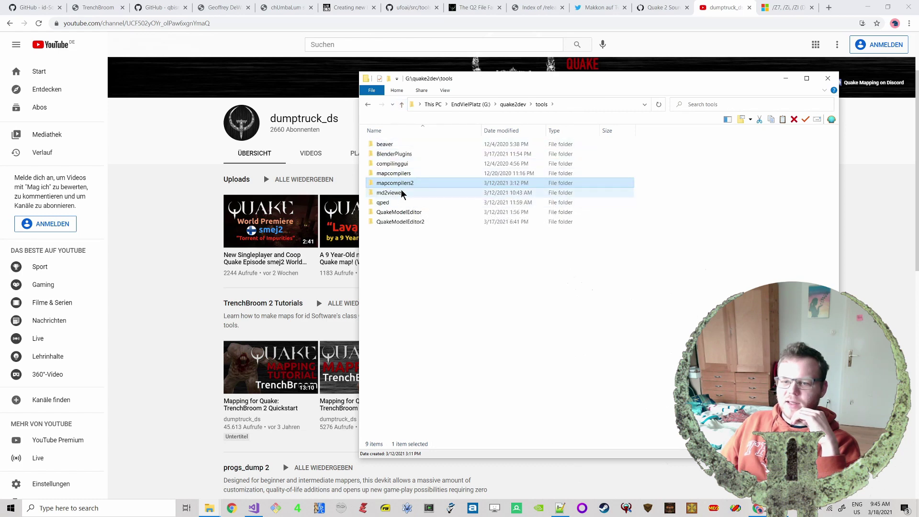
Step: Launch md2.exe from the md2viewer folder and load the male player model tris.md2 in MD2 Viewer
{"action": "double_click", "coordinate": [387, 155]}
{"action": "double_click", "coordinate": [387, 155]}
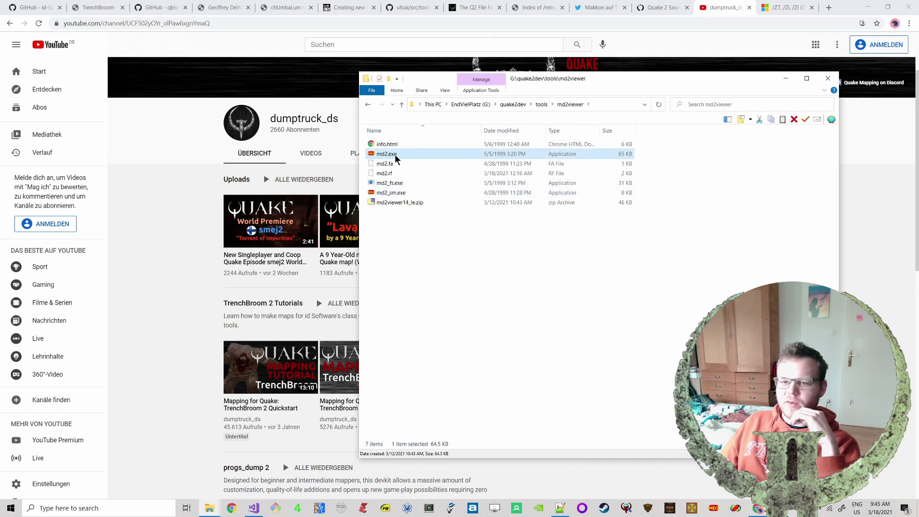
{"action": "left_click", "coordinate": [23, 28]}
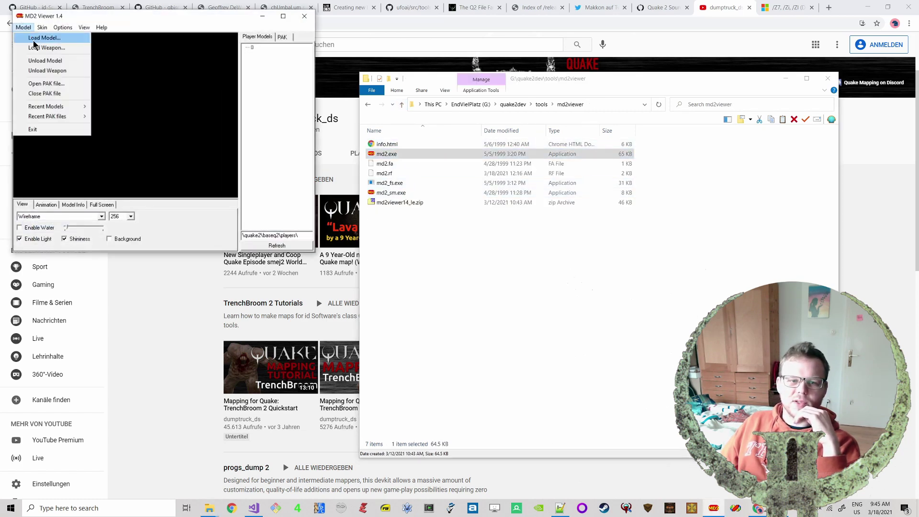
{"action": "left_click", "coordinate": [34, 41]}
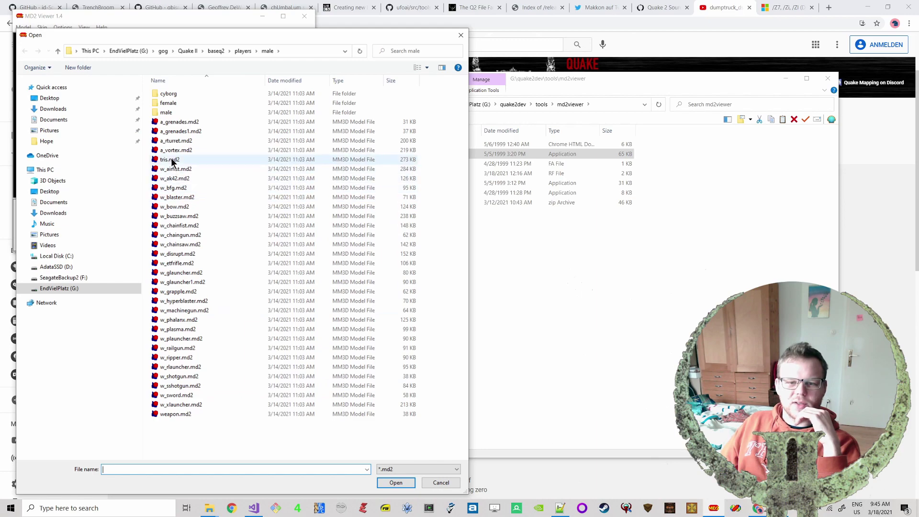
{"action": "double_click", "coordinate": [170, 160]}
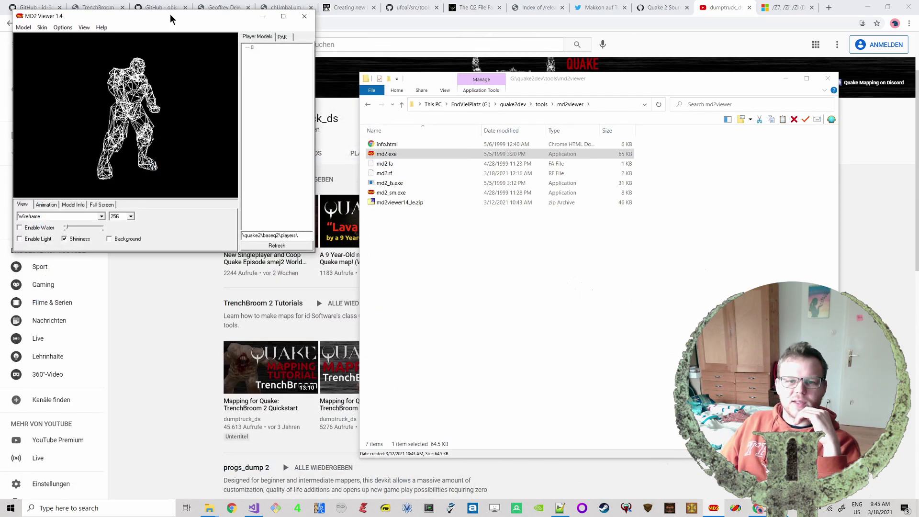
Step: Move and enlarge the MD2 Viewer window and load cipher.pcx as the model skin
{"action": "left_click_drag", "start_coordinate": [170, 20], "coordinate": [462, 38]}
{"action": "left_click_drag", "start_coordinate": [553, 251], "coordinate": [802, 480]}
{"action": "left_click", "coordinate": [335, 38]}
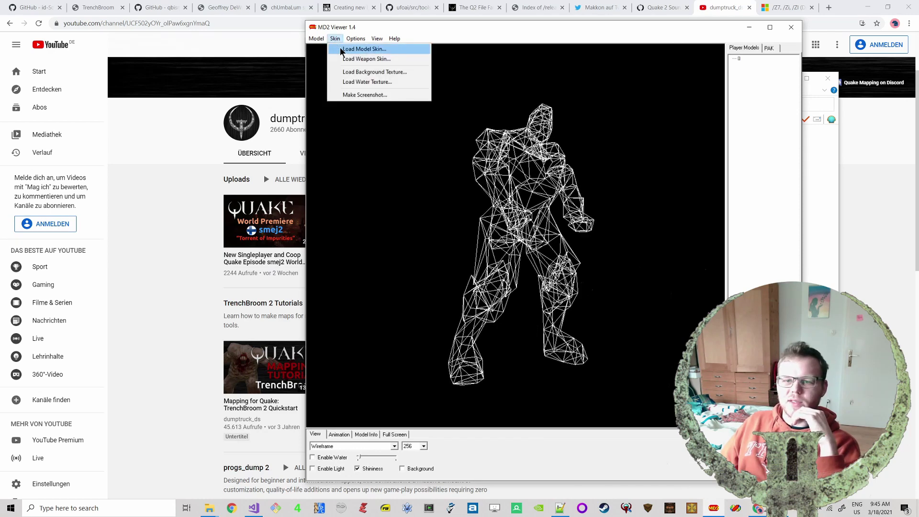
{"action": "left_click", "coordinate": [341, 50]}
{"action": "left_click", "coordinate": [477, 124]}
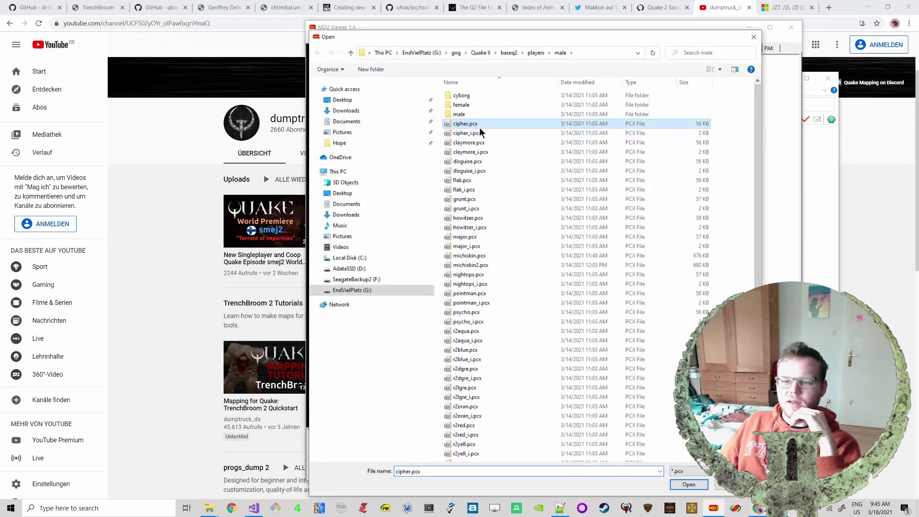
{"action": "left_click", "coordinate": [688, 485]}
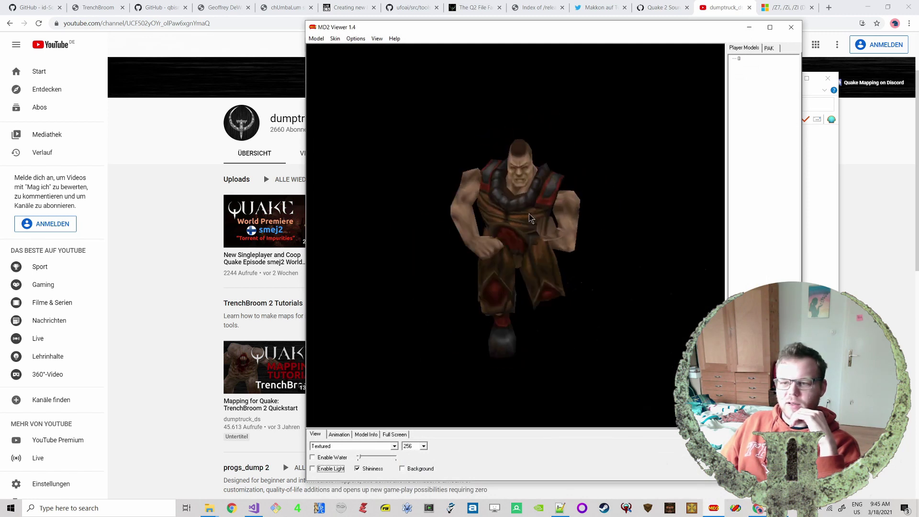
Step: Play the run animation on the loaded player model
{"action": "left_click", "coordinate": [335, 435]}
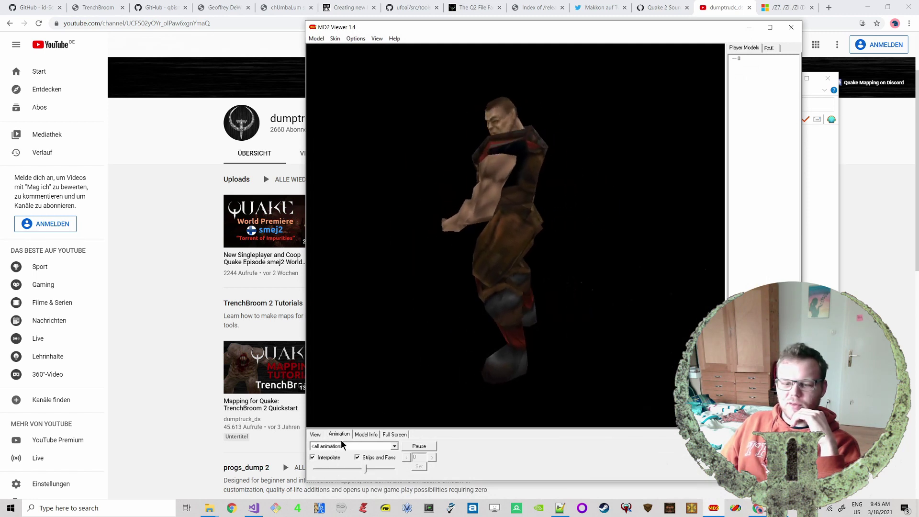
{"action": "left_click", "coordinate": [342, 444]}
{"action": "left_click", "coordinate": [336, 467]}
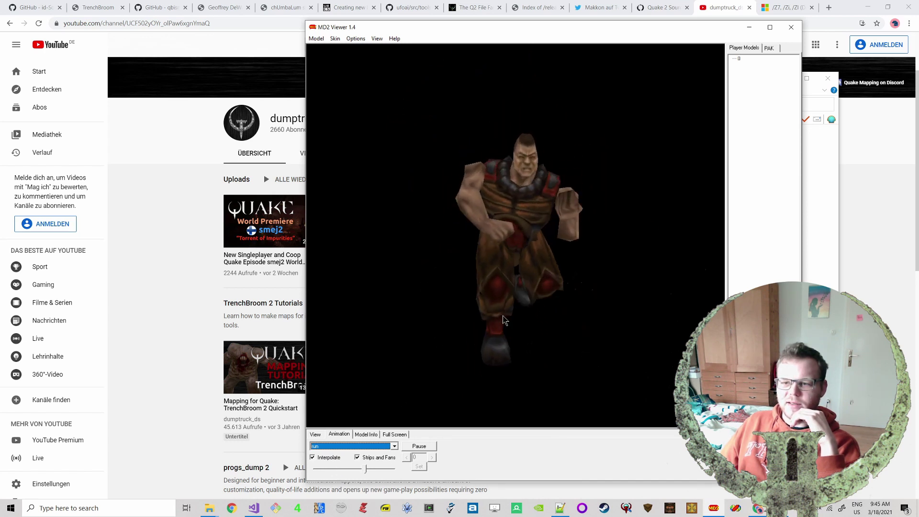
{"action": "left_click_drag", "start_coordinate": [404, 371], "coordinate": [431, 158]}
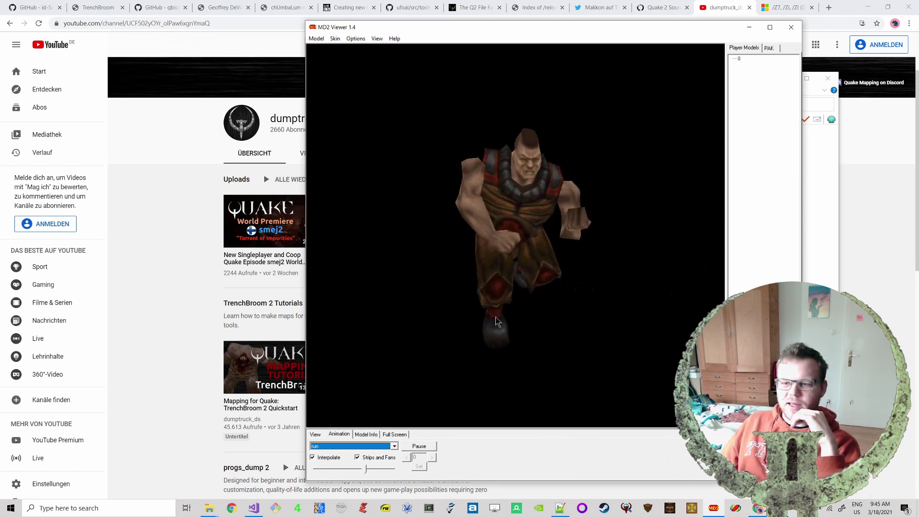
Step: Load w_sword.md2 as the weapon for the player model in MD2 Viewer
{"action": "left_click", "coordinate": [351, 39]}
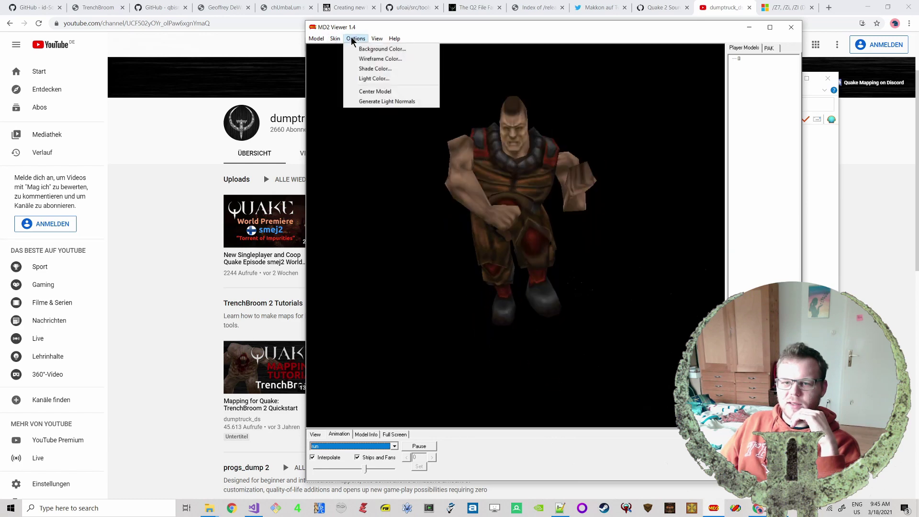
{"action": "mouse_move", "coordinate": [335, 39]}
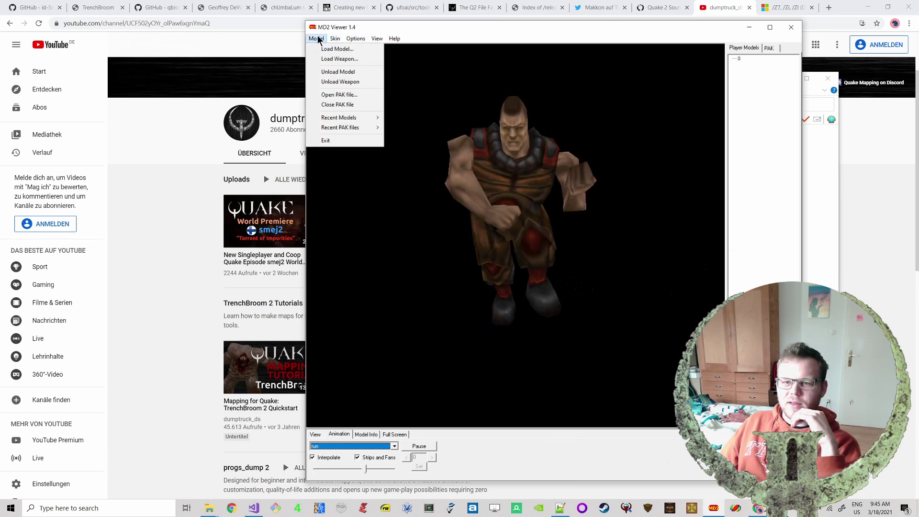
{"action": "left_click", "coordinate": [339, 59]}
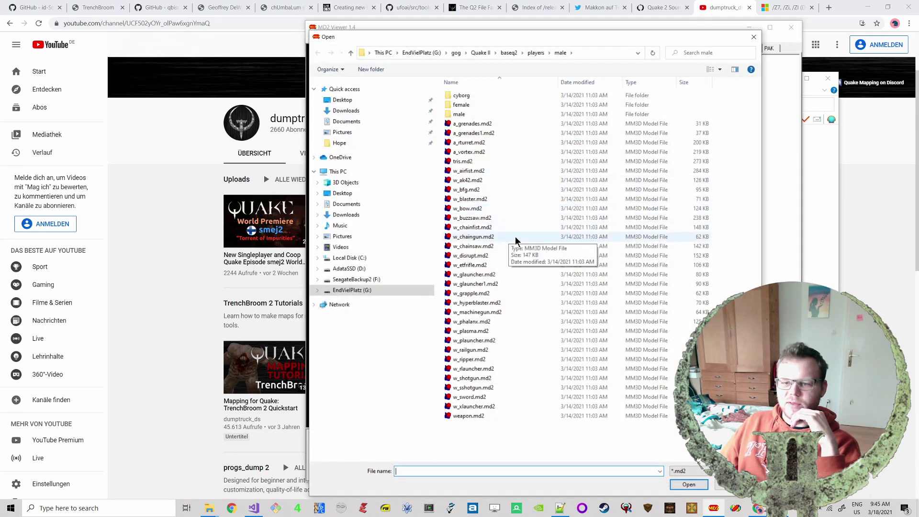
{"action": "double_click", "coordinate": [474, 396]}
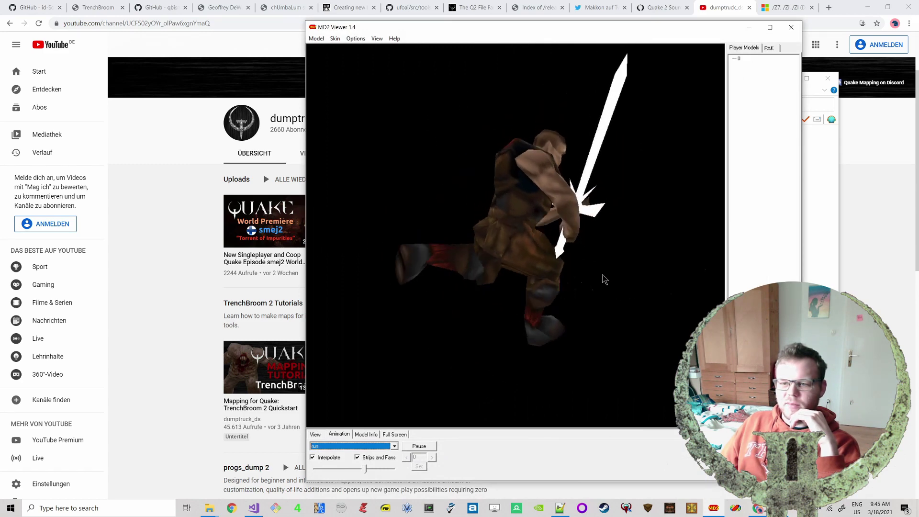
{"action": "left_click", "coordinate": [335, 39]}
{"action": "left_click", "coordinate": [445, 92]}
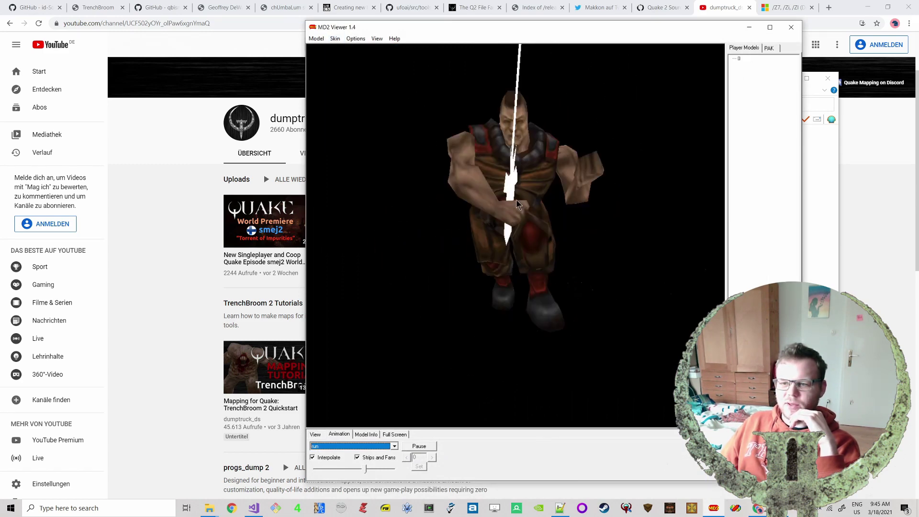
Step: Preview the pain3 animation and the attack animation on the player model with its sword
{"action": "left_click_drag", "start_coordinate": [516, 199], "coordinate": [340, 268]}
{"action": "left_click", "coordinate": [340, 446]}
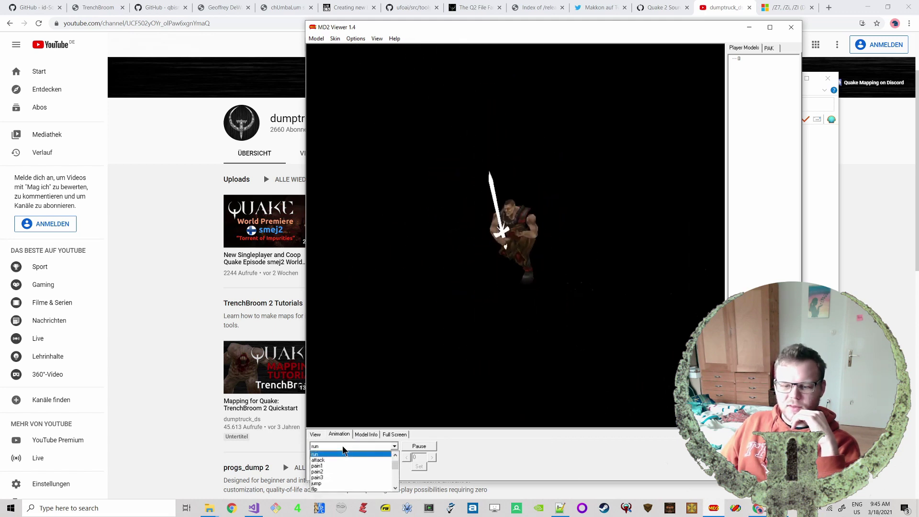
{"action": "scroll", "coordinate": [344, 462], "scroll_direction": "up", "scroll_amount": 1}
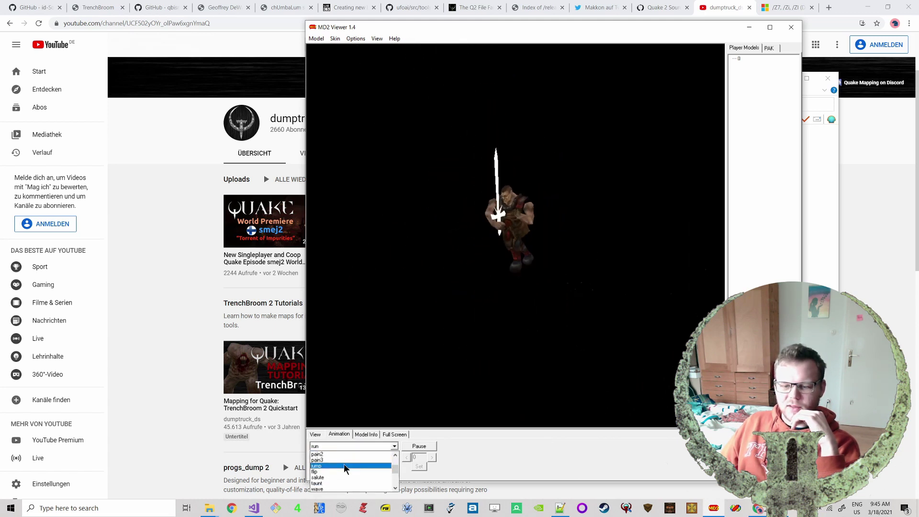
{"action": "left_click", "coordinate": [336, 458]}
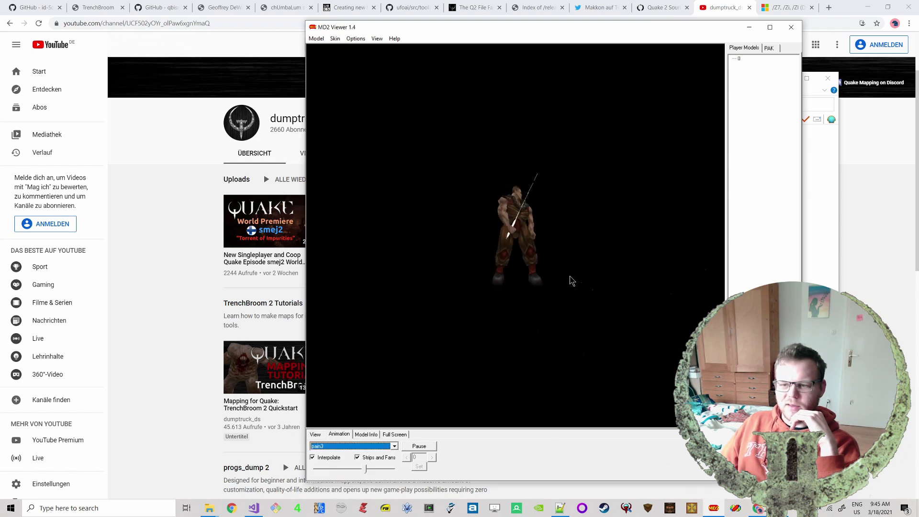
{"action": "left_click", "coordinate": [341, 447]}
{"action": "scroll", "coordinate": [347, 462], "scroll_direction": "up", "scroll_amount": 2}
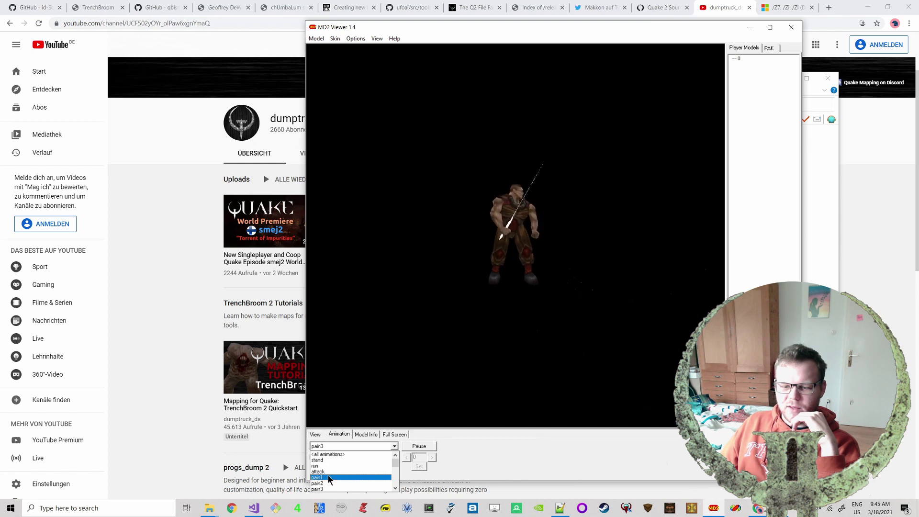
{"action": "left_click", "coordinate": [329, 471]}
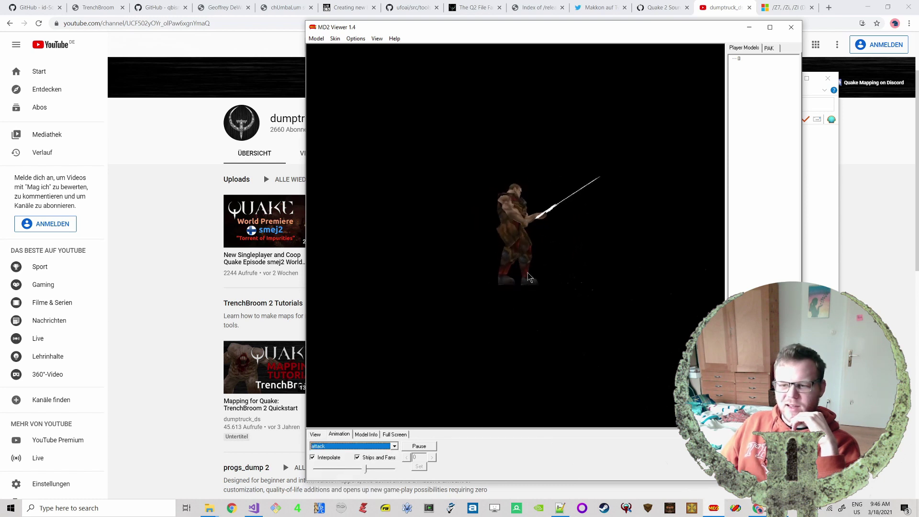
{"action": "left_click_drag", "start_coordinate": [535, 277], "coordinate": [512, 287]}
Step: Preview the salute animation on the player model and close MD2 Viewer
{"action": "left_click", "coordinate": [363, 446]}
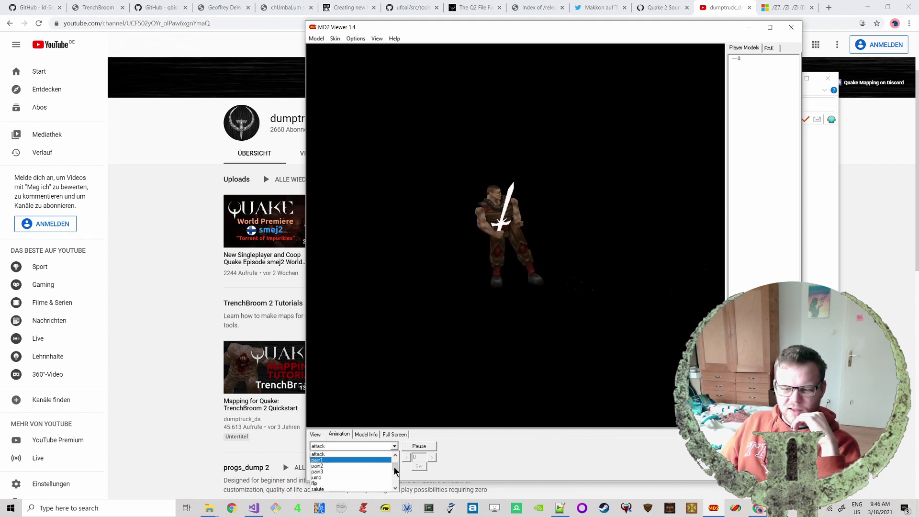
{"action": "scroll", "coordinate": [393, 466], "scroll_direction": "down", "scroll_amount": 1}
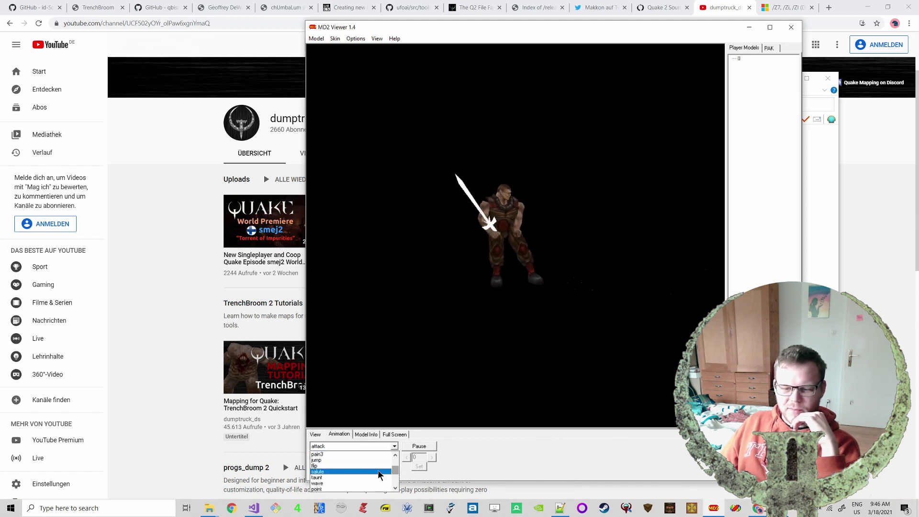
{"action": "left_click", "coordinate": [378, 472]}
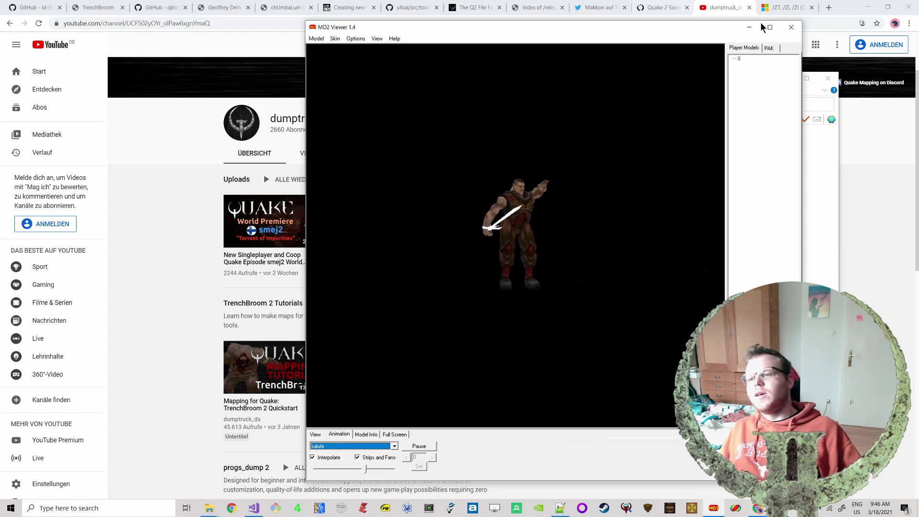
{"action": "left_click", "coordinate": [792, 27]}
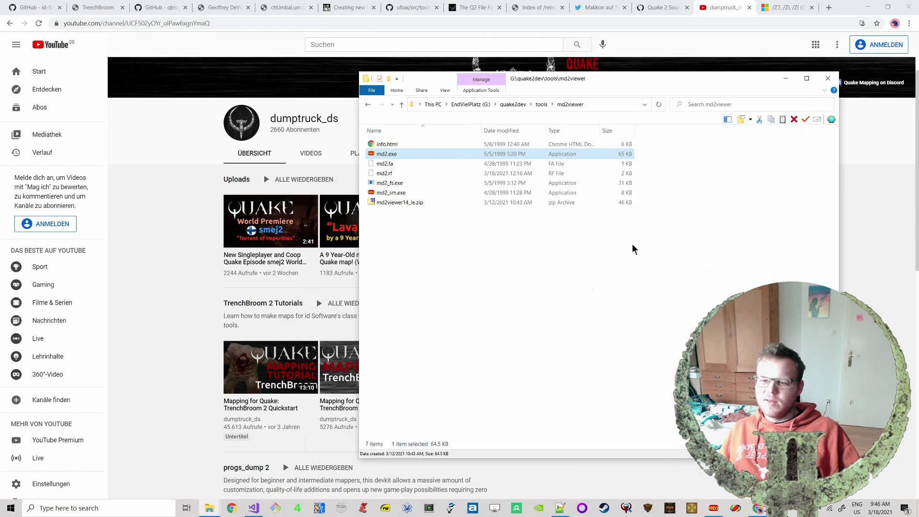
Step: Shrink the md2viewer folder window and reposition it over the browser
{"action": "left_click", "coordinate": [569, 306]}
{"action": "left_click_drag", "start_coordinate": [606, 86], "coordinate": [619, 89]}
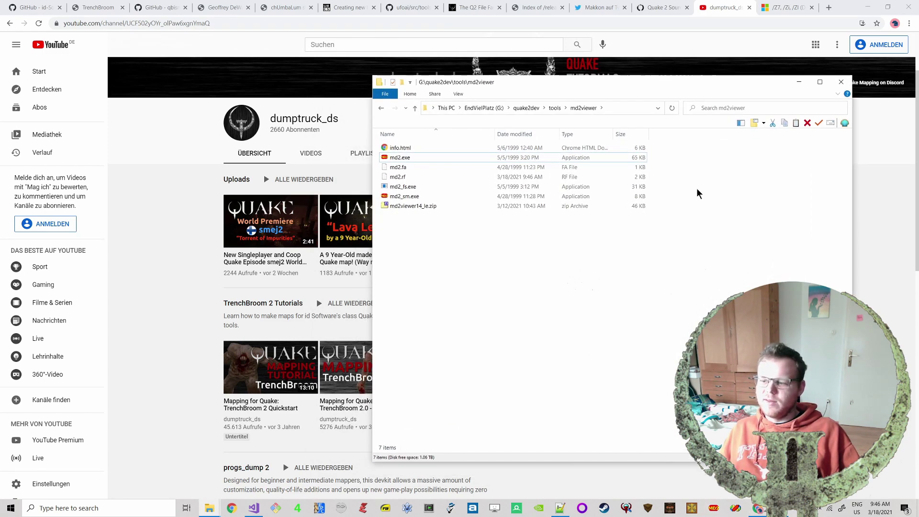
{"action": "left_click_drag", "start_coordinate": [852, 462], "coordinate": [763, 381]}
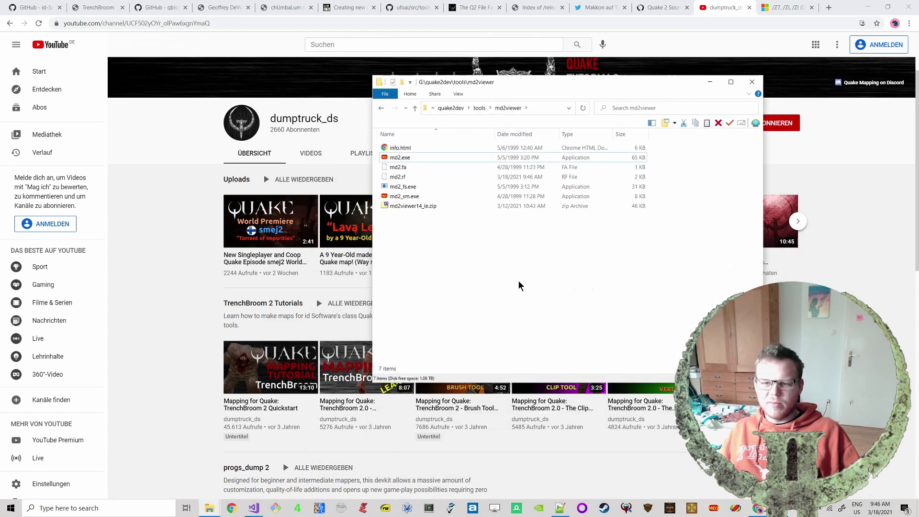
{"action": "left_click_drag", "start_coordinate": [498, 83], "coordinate": [521, 131]}
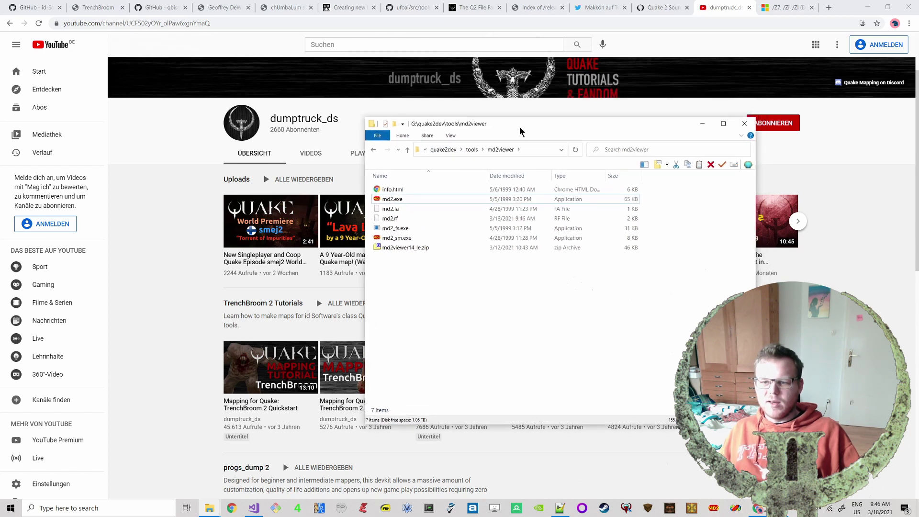
Step: Return to the tools folder and examine the contents of QuakeModelEditor2 and QuakeModelEditor
{"action": "left_click", "coordinate": [473, 150]}
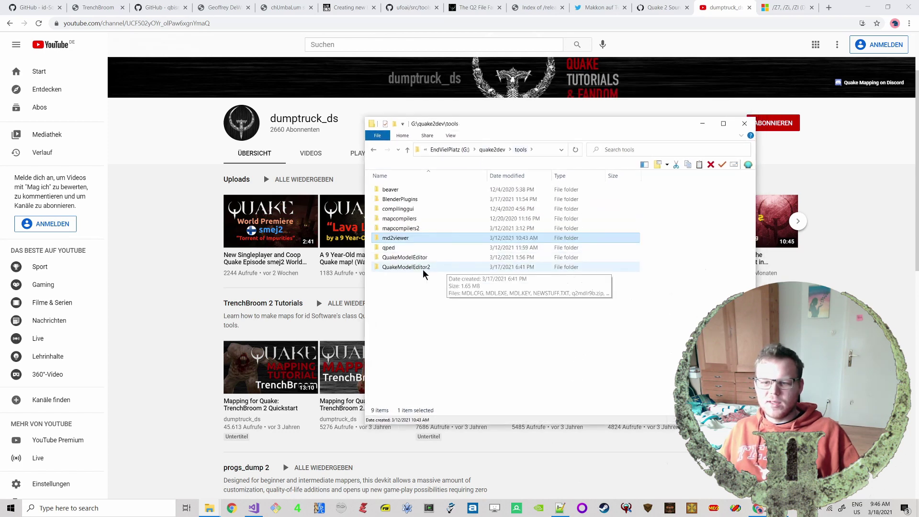
{"action": "left_click", "coordinate": [402, 250]}
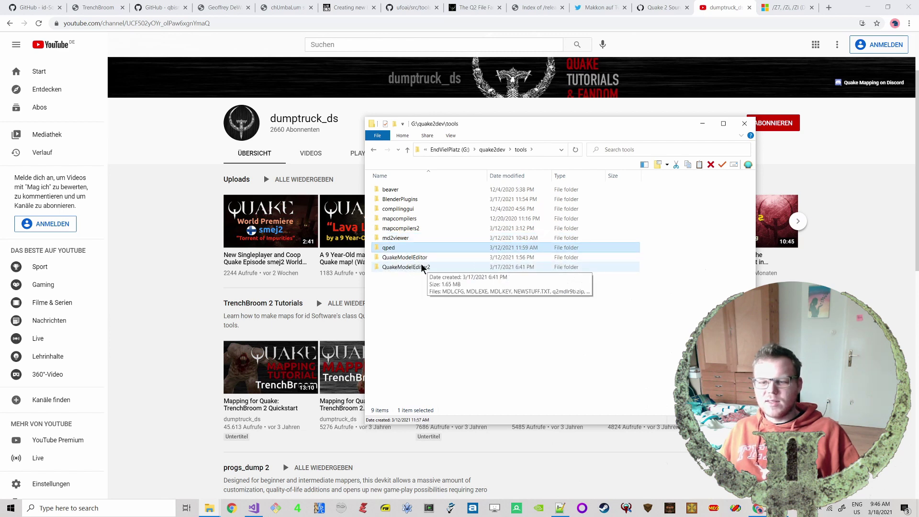
{"action": "left_click", "coordinate": [413, 268]}
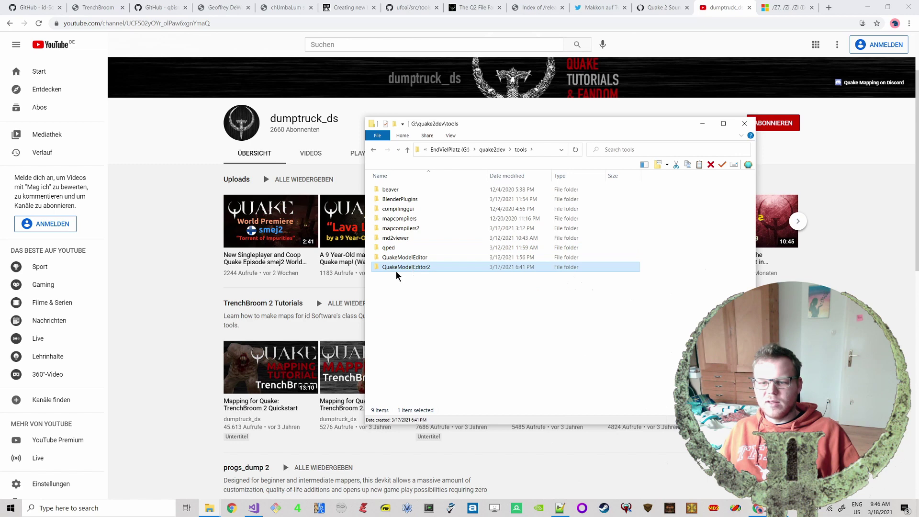
{"action": "double_click", "coordinate": [419, 268]}
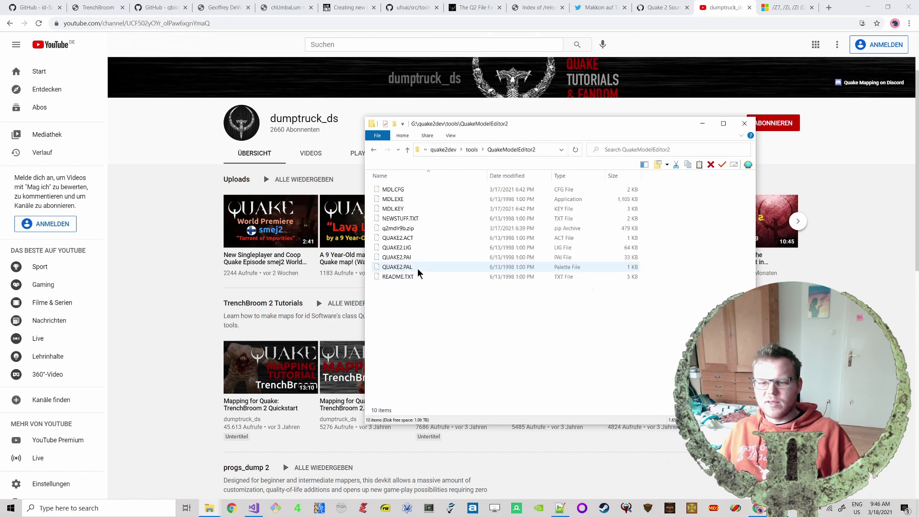
{"action": "left_click", "coordinate": [410, 151]}
{"action": "double_click", "coordinate": [421, 260]}
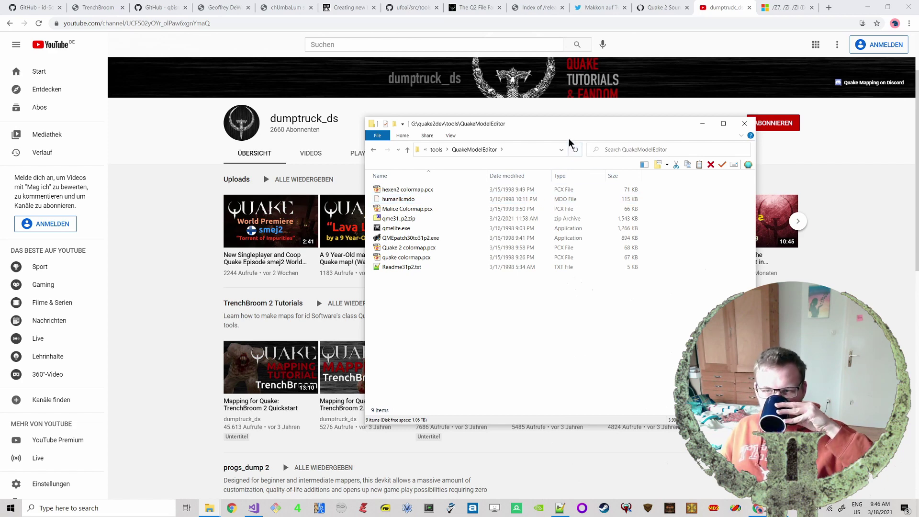
{"action": "left_click_drag", "start_coordinate": [571, 125], "coordinate": [642, 157]}
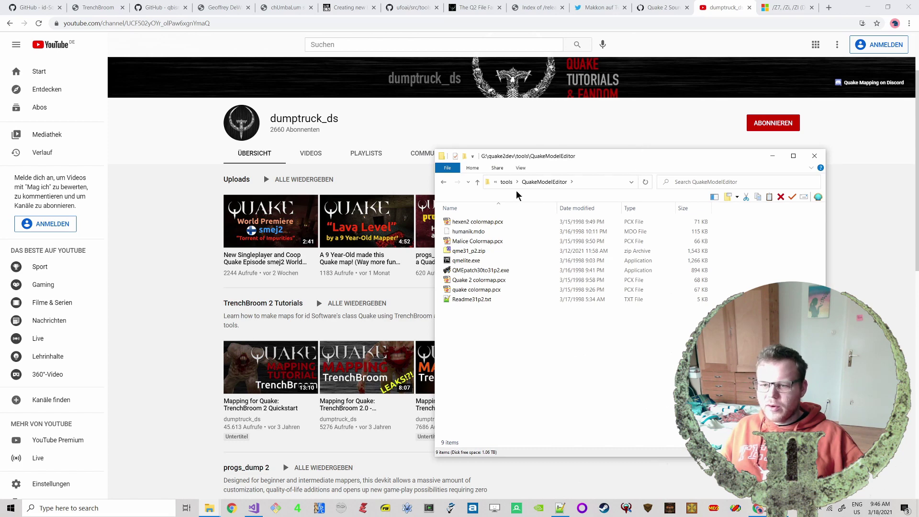
Step: Go back up to the quake2dev folder and enlarge its window to show the whole file list
{"action": "left_click", "coordinate": [504, 183]}
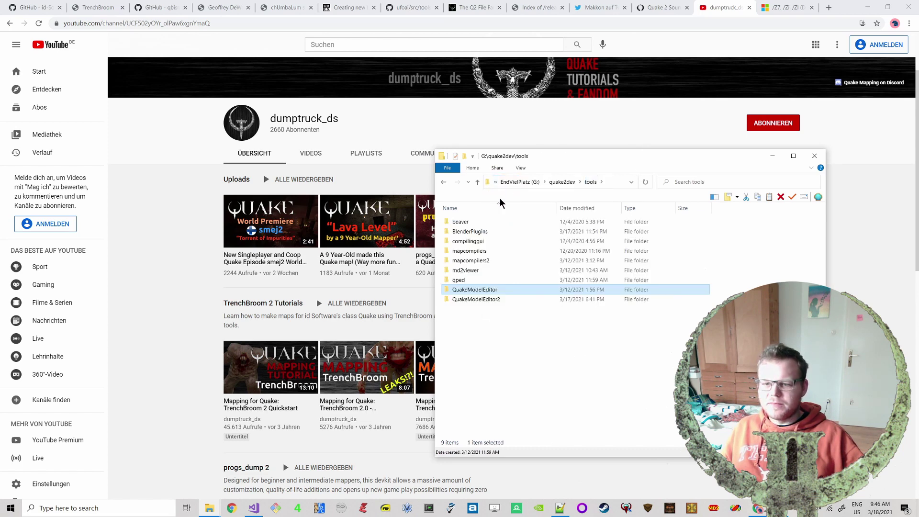
{"action": "left_click", "coordinate": [563, 182]}
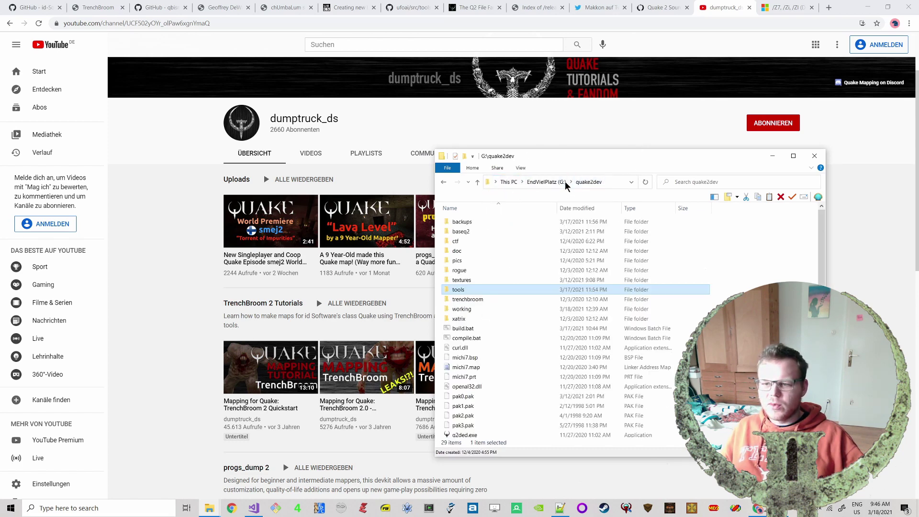
{"action": "left_click", "coordinate": [464, 233]}
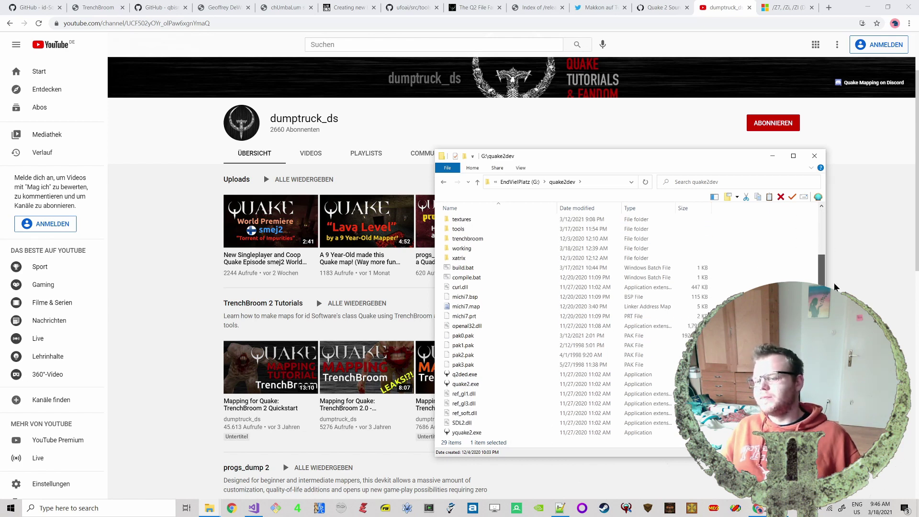
{"action": "left_click_drag", "start_coordinate": [742, 151], "coordinate": [722, 72]}
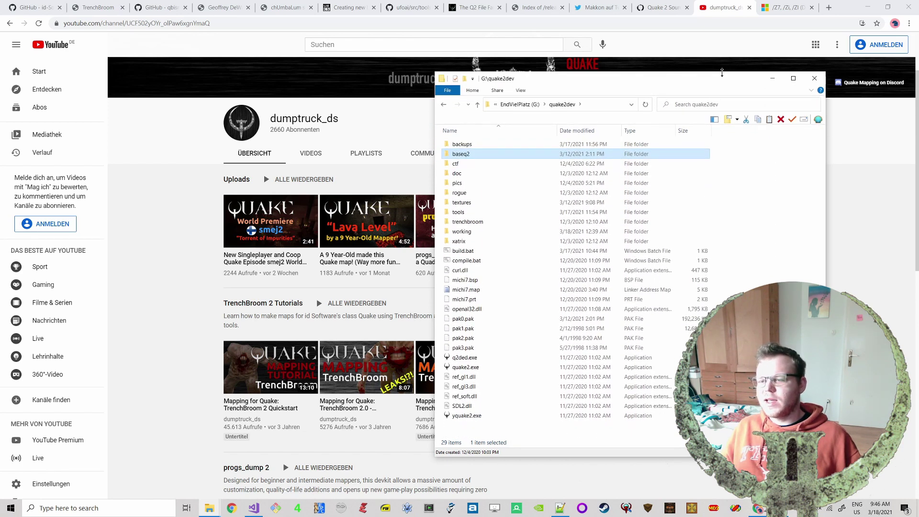
{"action": "left_click_drag", "start_coordinate": [826, 164], "coordinate": [845, 164]}
{"action": "left_click", "coordinate": [783, 225]}
Step: Close one of the two open G:\repos\Quake-2\baseq2 folder windows
{"action": "key", "text": "alt+Tab"}
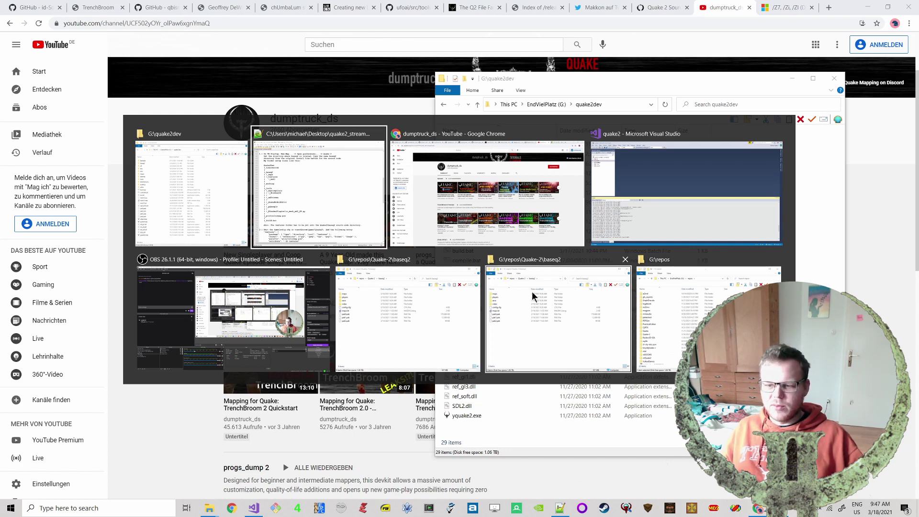
{"action": "left_click", "coordinate": [474, 259]}
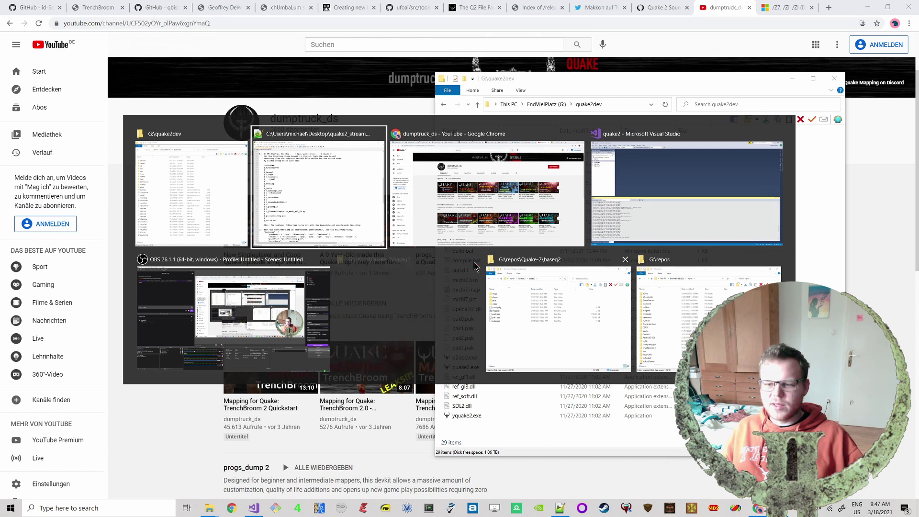
{"action": "key", "text": "Escape"}
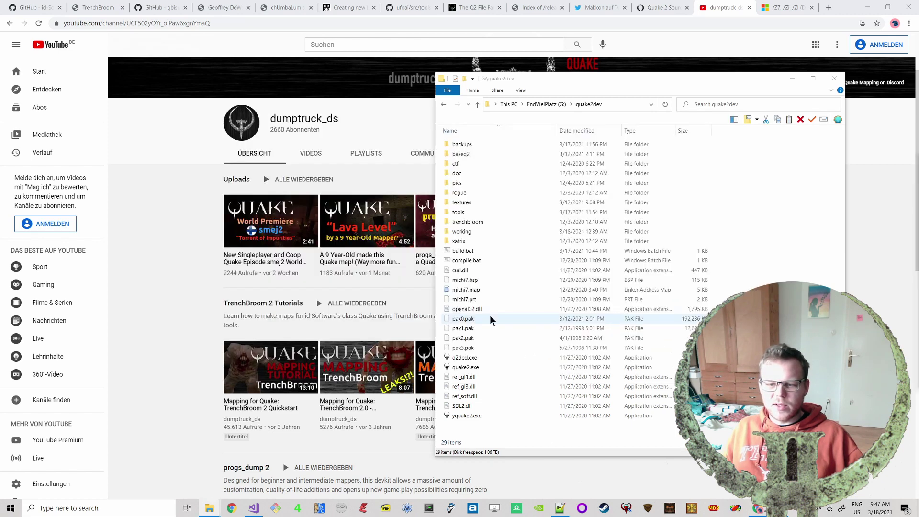
Step: Open the baseq2 folder inside quake2dev and bring the G:\repos\Quake-2\baseq2 window forward for comparison
{"action": "left_click", "coordinate": [463, 155]}
{"action": "double_click", "coordinate": [464, 155]}
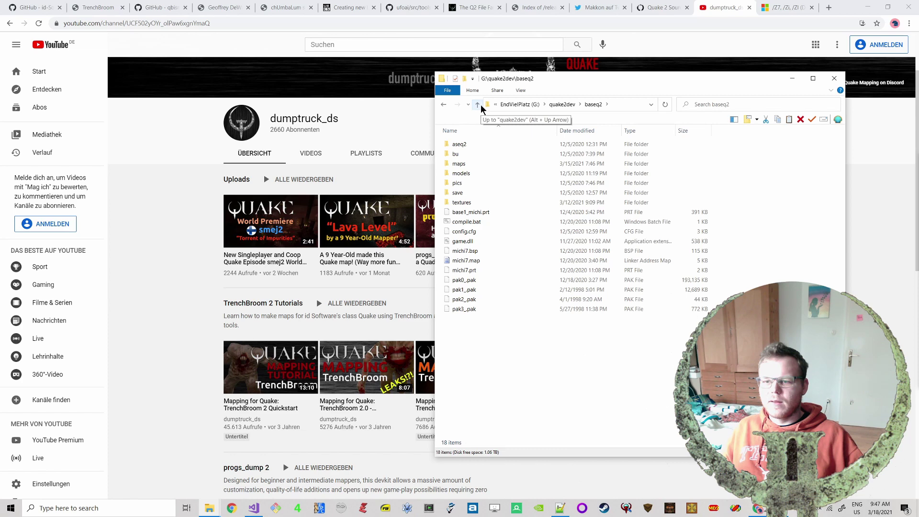
{"action": "key", "text": "alt+Tab"}
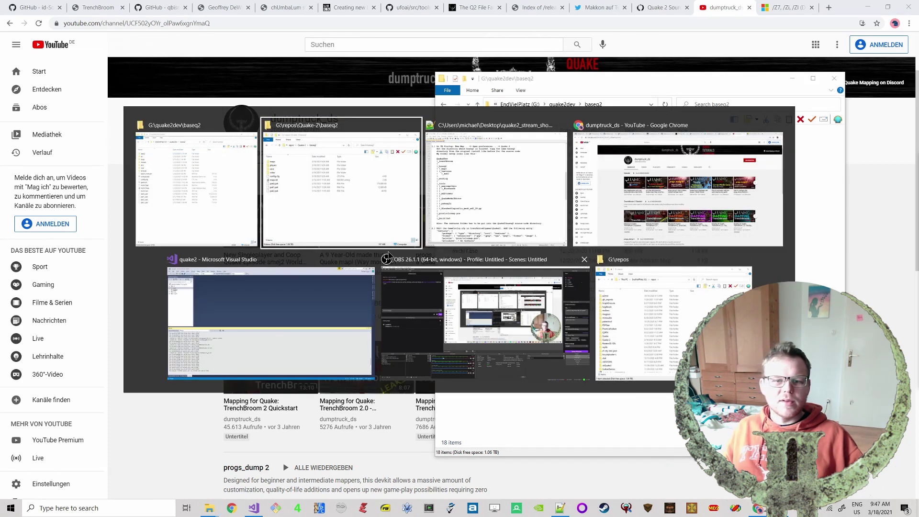
{"action": "key", "text": "Escape"}
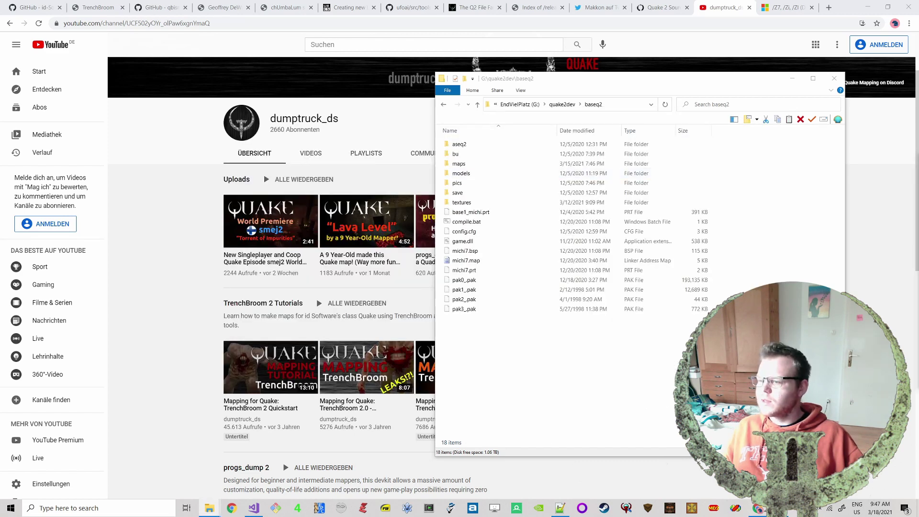
{"action": "key", "text": "alt+Tab"}
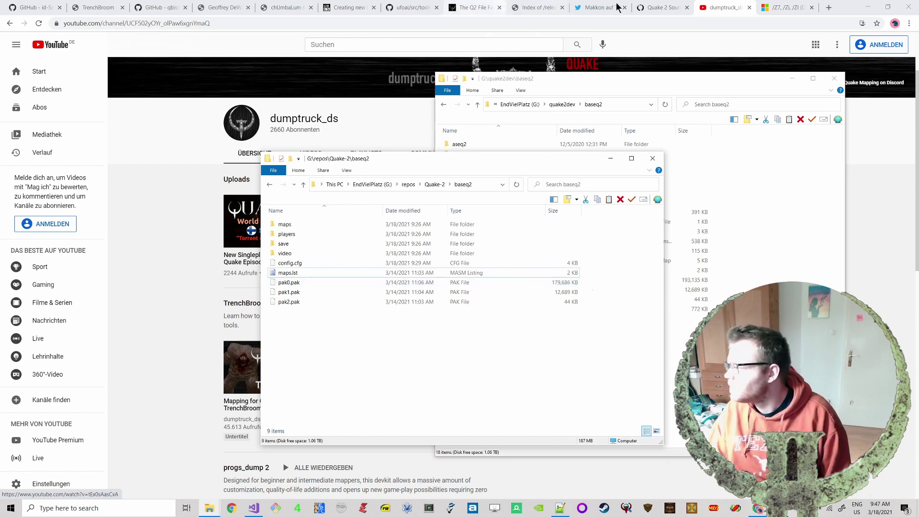
{"action": "key", "text": "alt+Tab"}
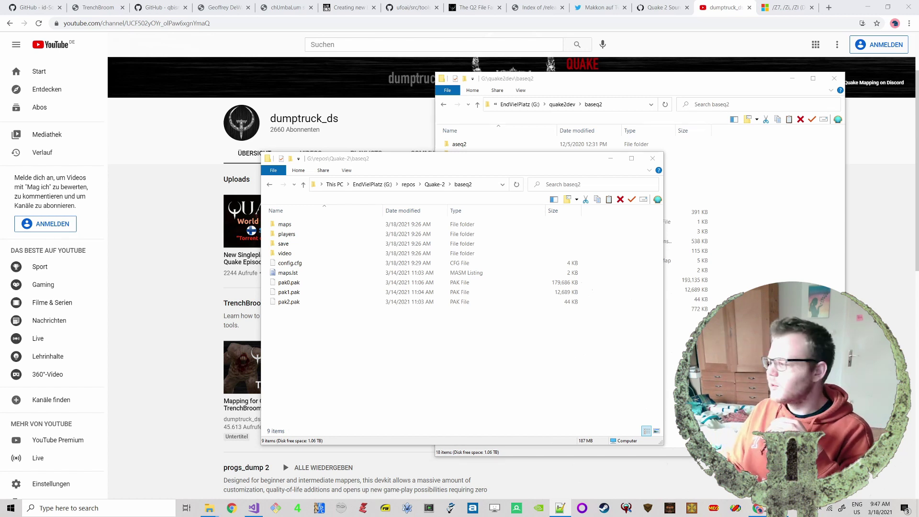
Step: Compare the contents of G:\repos\Quake-2\baseq2 and G:\quake2dev\baseq2 by alternating between their windows
{"action": "left_click", "coordinate": [406, 359]}
{"action": "key", "text": "alt+Tab"}
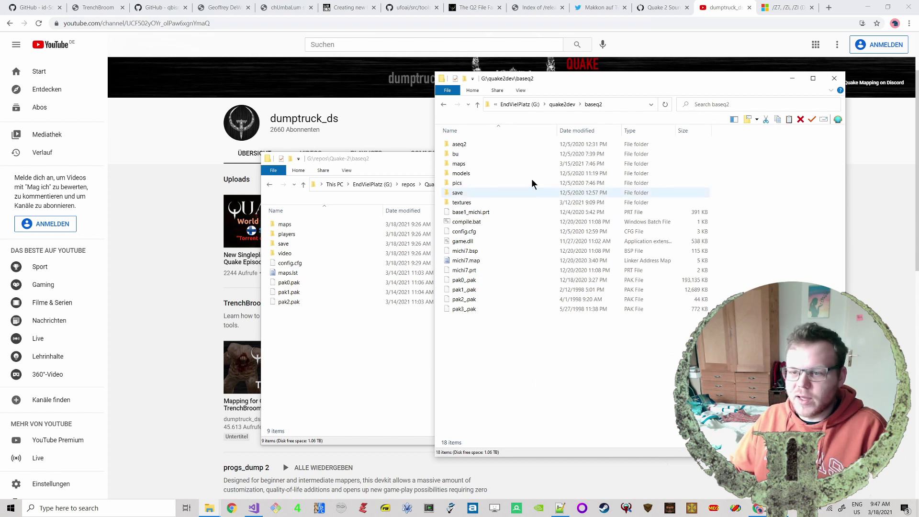
{"action": "left_click", "coordinate": [349, 361]}
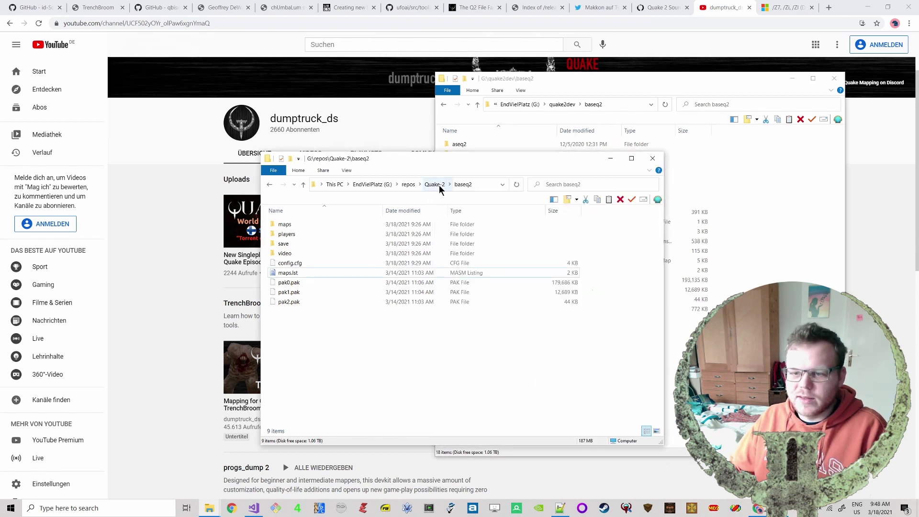
{"action": "left_click", "coordinate": [625, 83]}
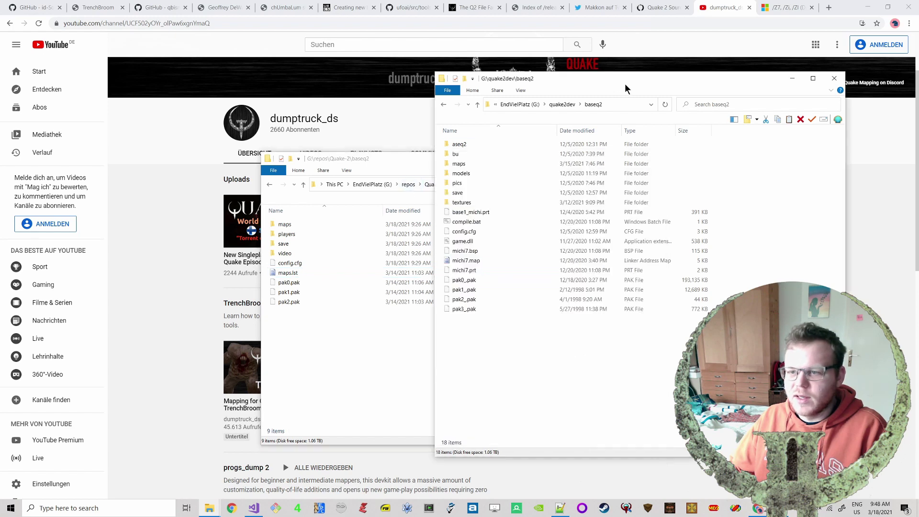
Step: Open the pics folder directly under quake2dev and move its window lower beside the Quake-2 baseq2 window
{"action": "left_click", "coordinate": [559, 104]}
{"action": "left_click", "coordinate": [463, 183]}
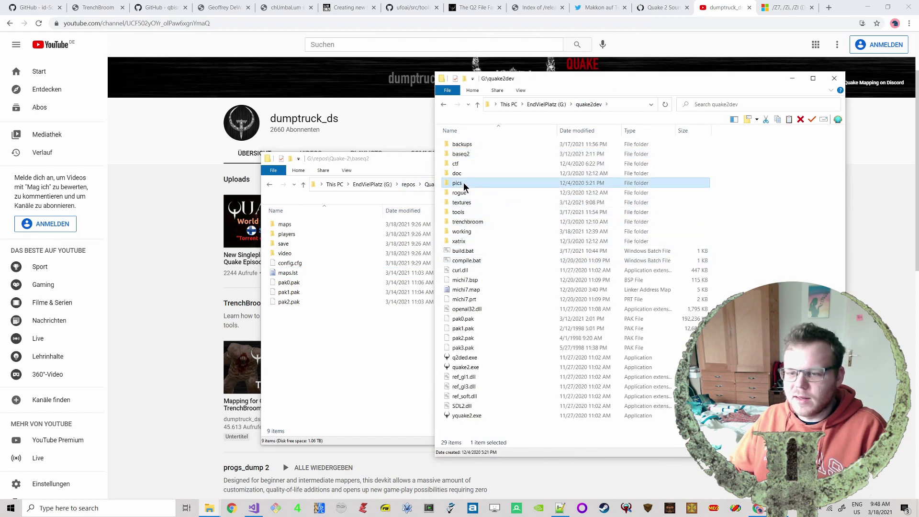
{"action": "double_click", "coordinate": [463, 183]}
{"action": "left_click", "coordinate": [589, 103]}
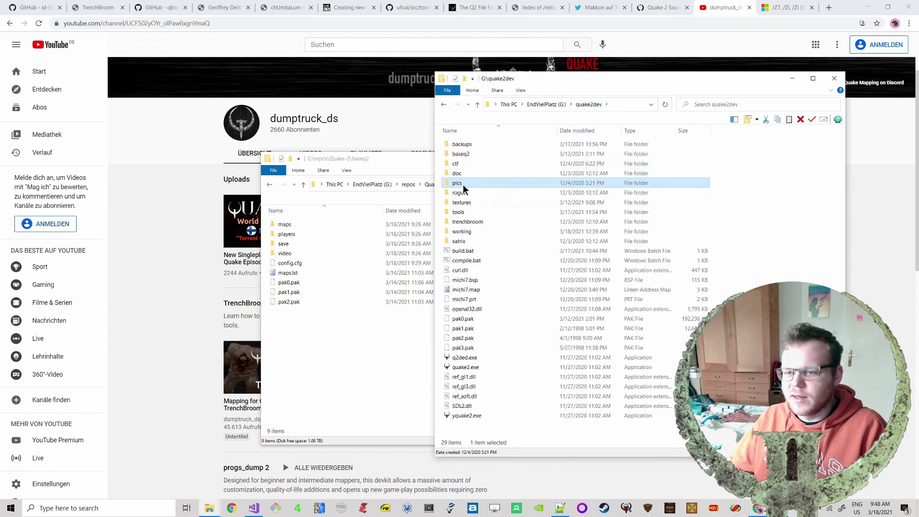
{"action": "double_click", "coordinate": [463, 185]}
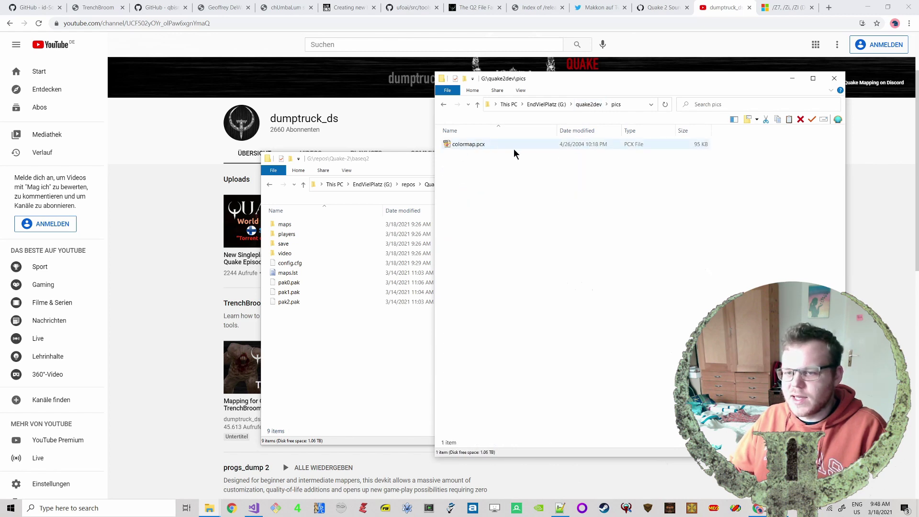
{"action": "left_click_drag", "start_coordinate": [603, 88], "coordinate": [602, 177]}
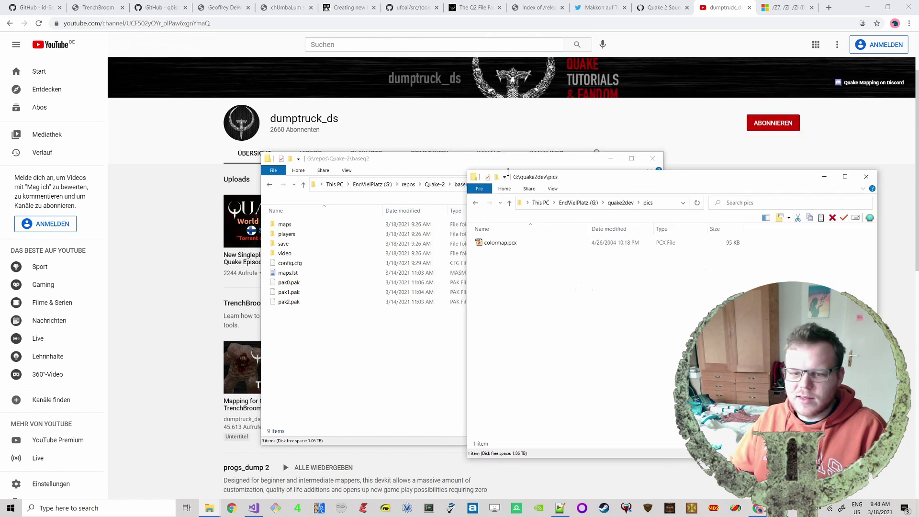
Step: Launch PakExplorer from pak0.pak in the Quake-2 baseq2 folder, load pak0.pak and examine its pics folder
{"action": "left_click", "coordinate": [356, 342]}
{"action": "left_click", "coordinate": [301, 283]}
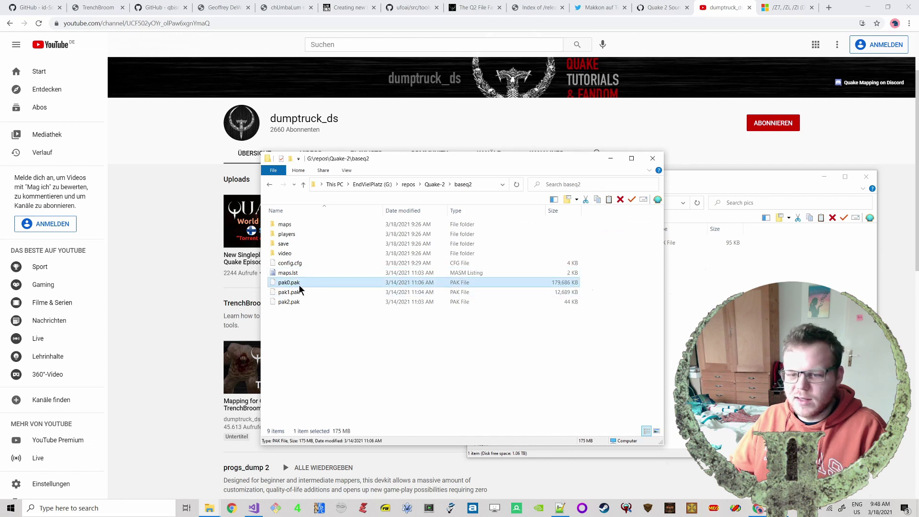
{"action": "double_click", "coordinate": [300, 283]}
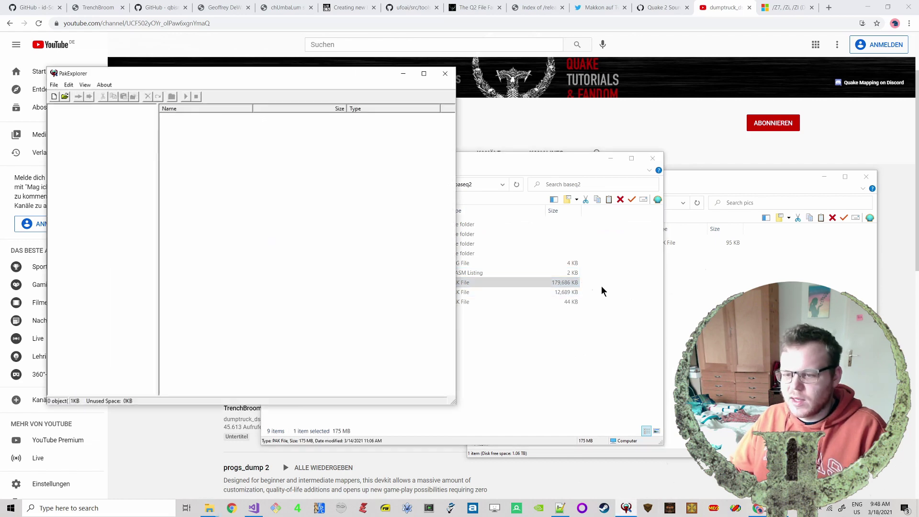
{"action": "left_click", "coordinate": [67, 97]}
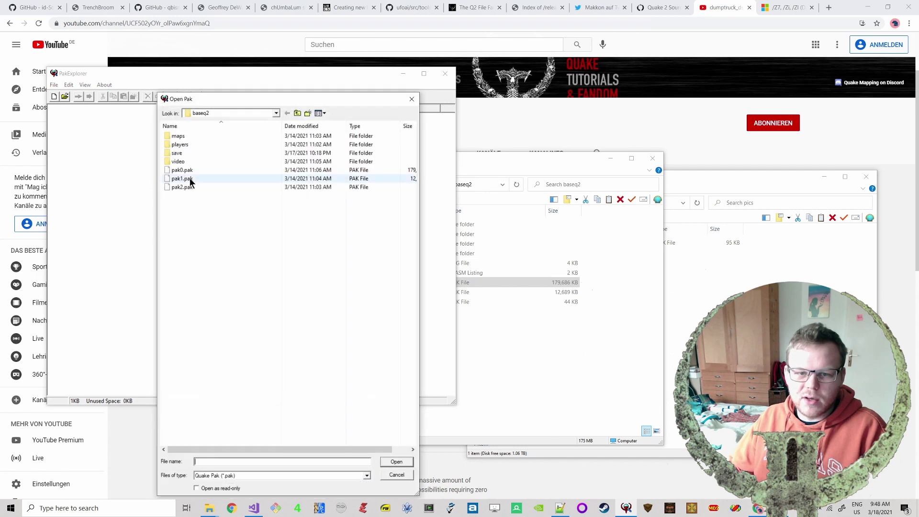
{"action": "double_click", "coordinate": [189, 174]}
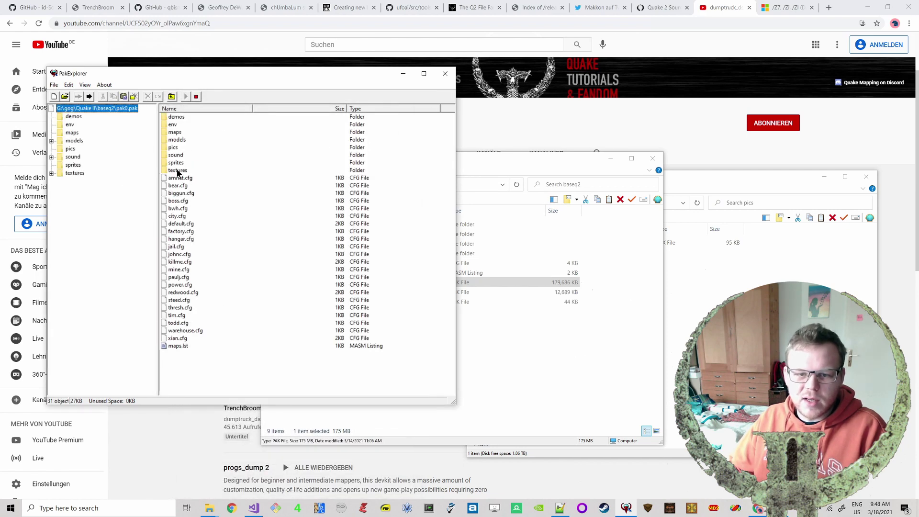
{"action": "double_click", "coordinate": [175, 147]}
{"action": "scroll", "coordinate": [211, 308], "scroll_direction": "down", "scroll_amount": 1}
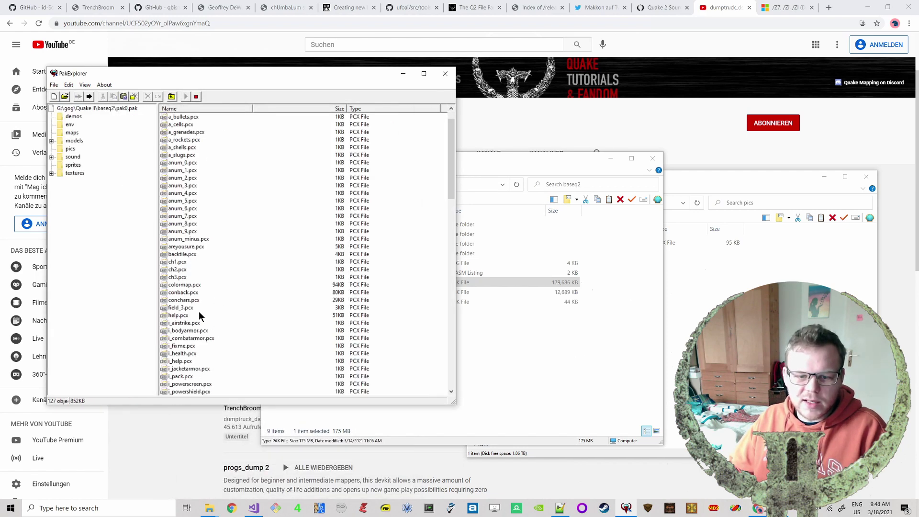
Step: Show the extract-to-folder option for conback.pcx, cancel the extraction and close PakExplorer
{"action": "left_click", "coordinate": [193, 293]}
{"action": "right_click", "coordinate": [194, 291]}
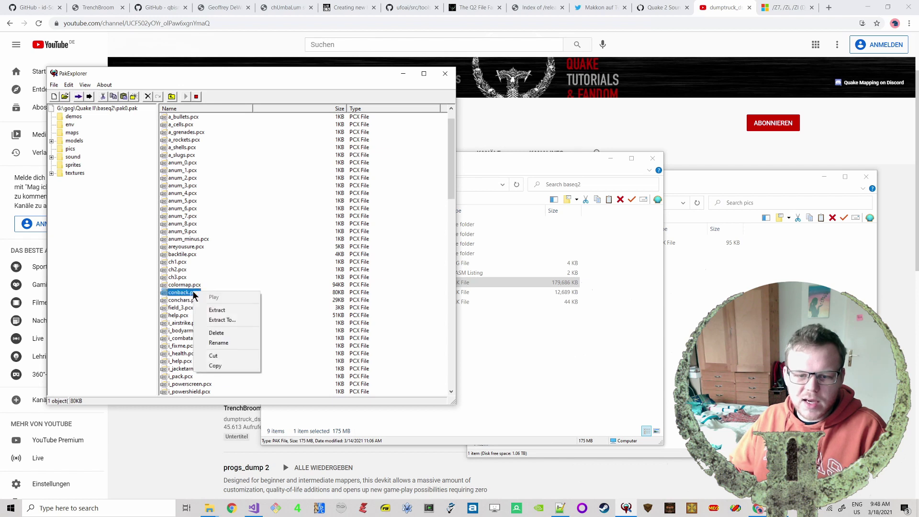
{"action": "left_click", "coordinate": [222, 319]}
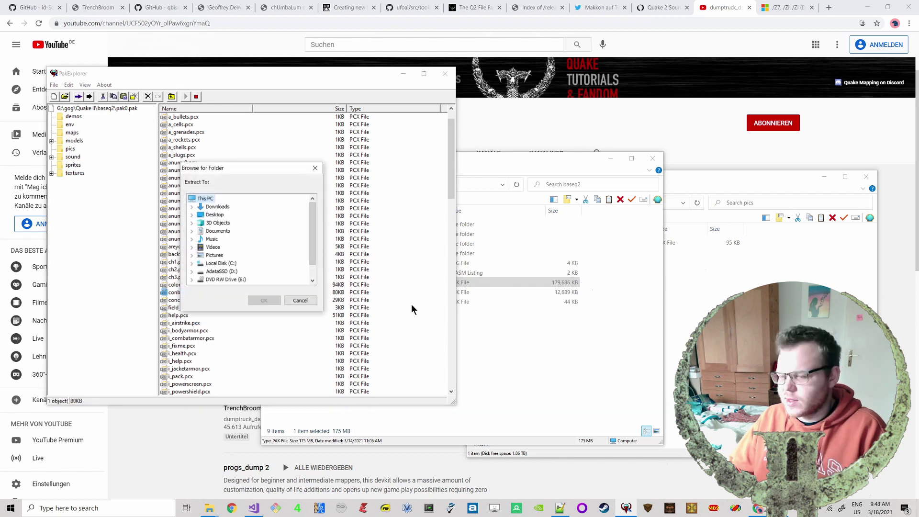
{"action": "left_click", "coordinate": [302, 304]}
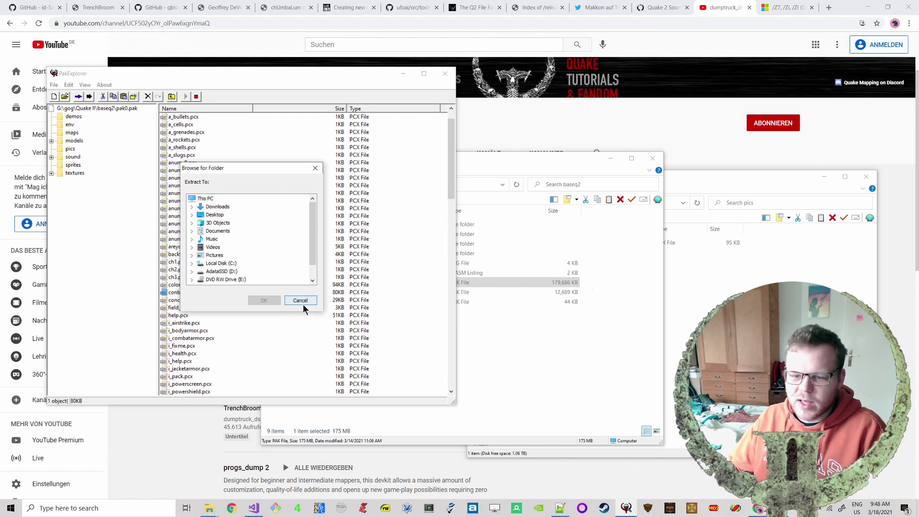
{"action": "left_click", "coordinate": [445, 75]}
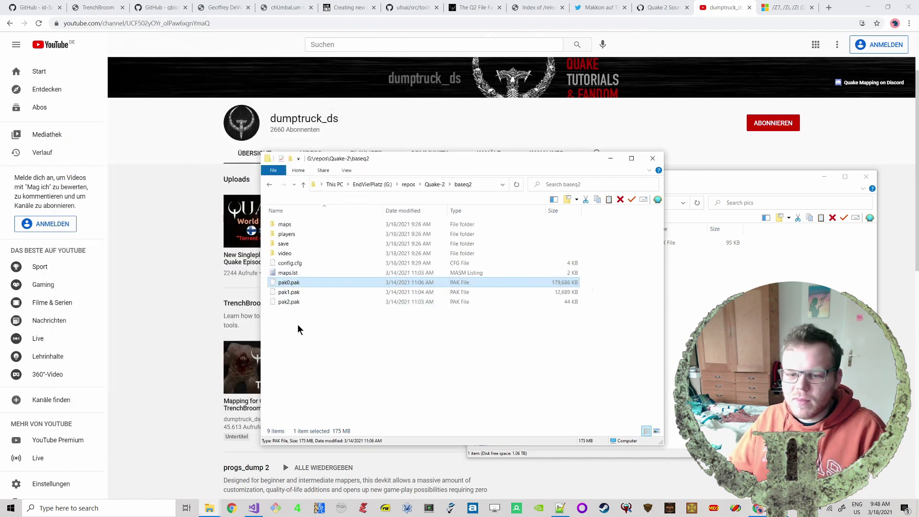
Step: Point out colormap.pcx in quake2dev\pics, return to the quake2dev folder and move its window higher
{"action": "left_click", "coordinate": [692, 274]}
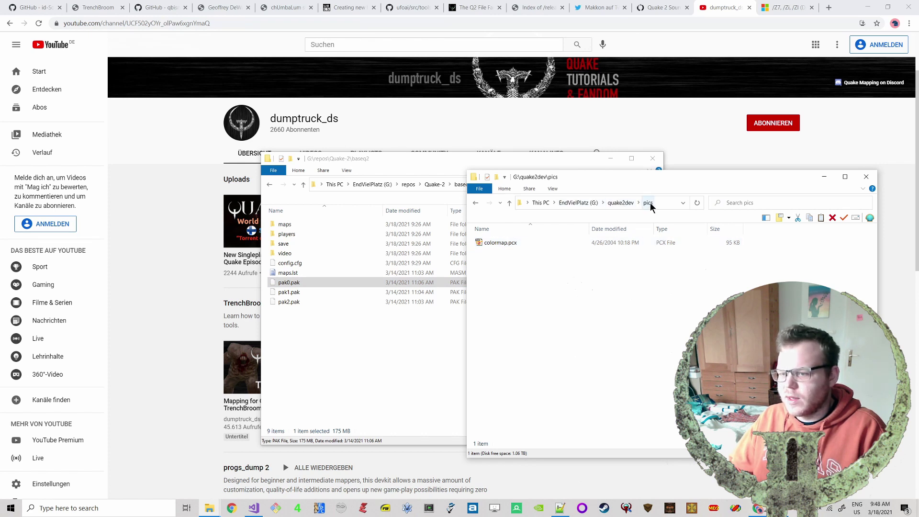
{"action": "left_click", "coordinate": [497, 244]}
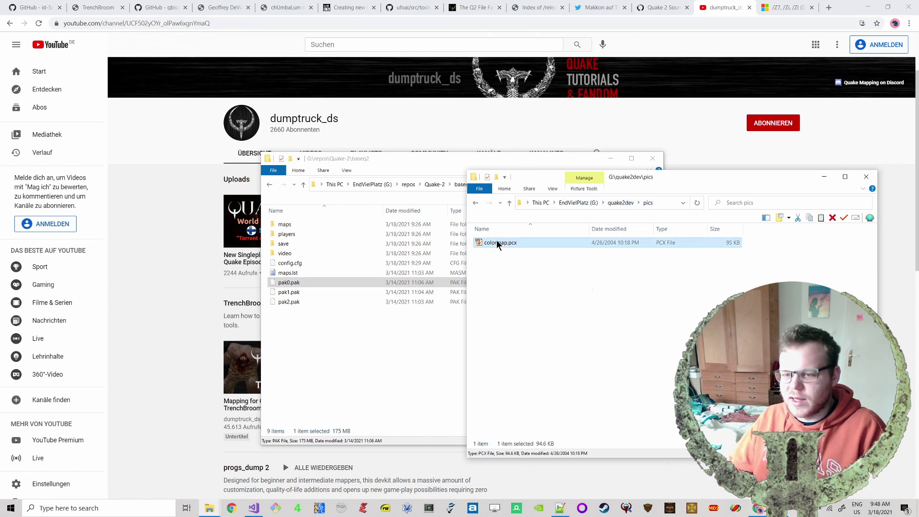
{"action": "left_click", "coordinate": [622, 203]}
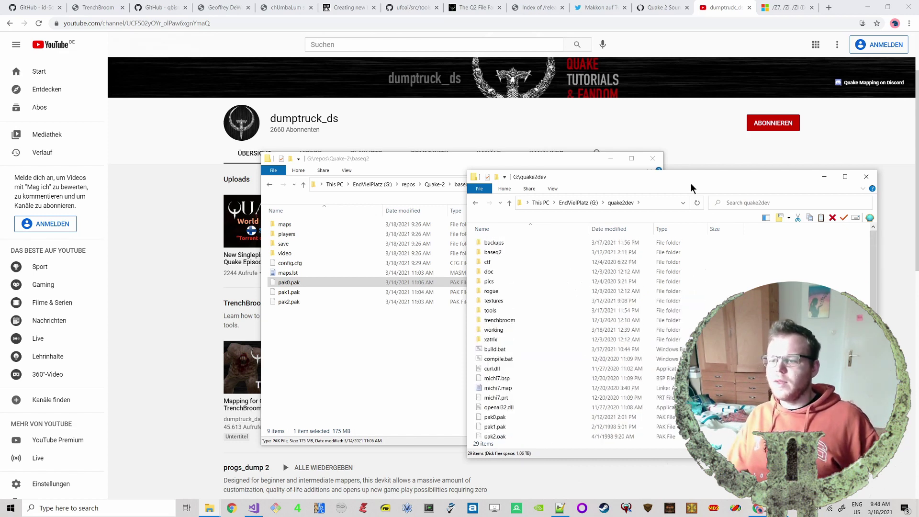
{"action": "left_click_drag", "start_coordinate": [700, 170], "coordinate": [700, 77]}
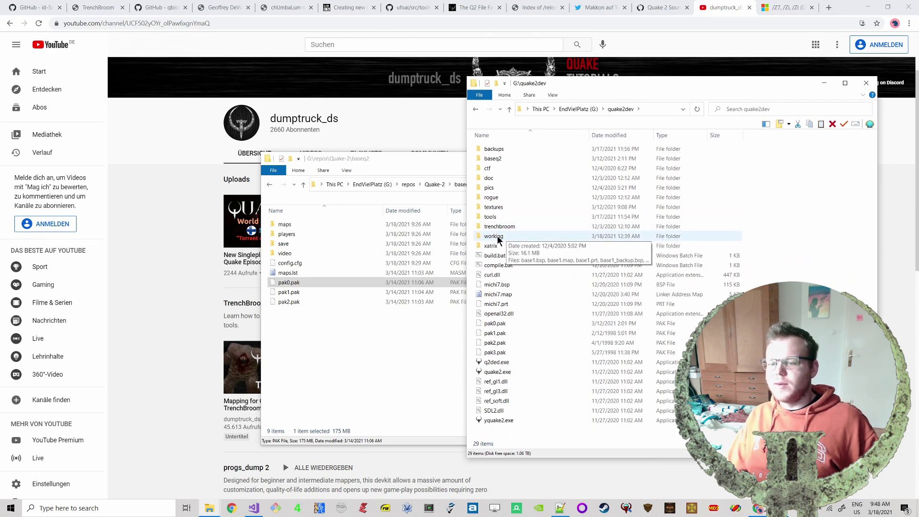
Step: Open tools\mapcompilers2\Windows64 in quake2dev and select 4rad.exe among the map compiler programs
{"action": "double_click", "coordinate": [498, 217]}
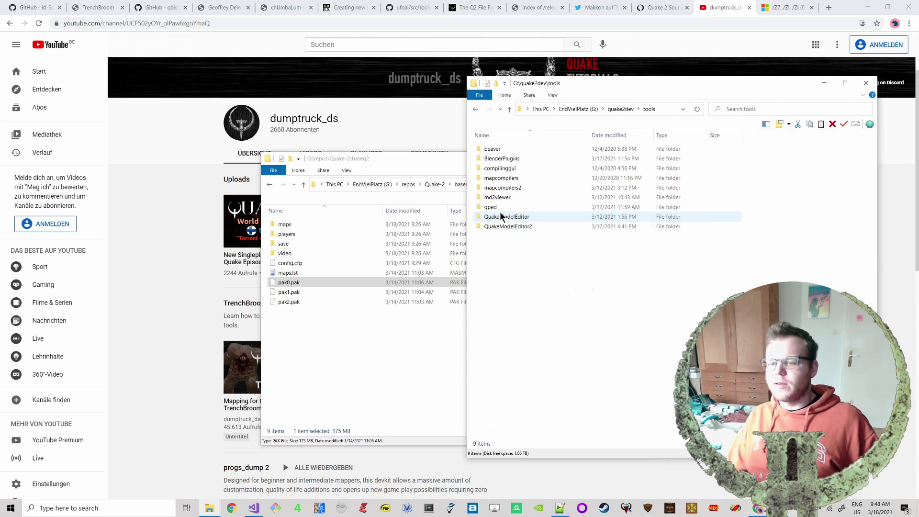
{"action": "double_click", "coordinate": [506, 187]}
{"action": "double_click", "coordinate": [506, 149]}
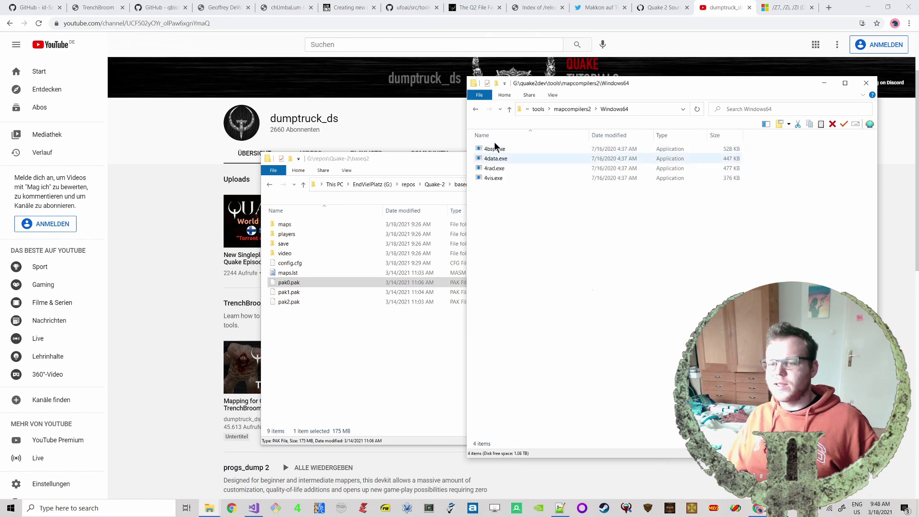
{"action": "left_click", "coordinate": [497, 170]}
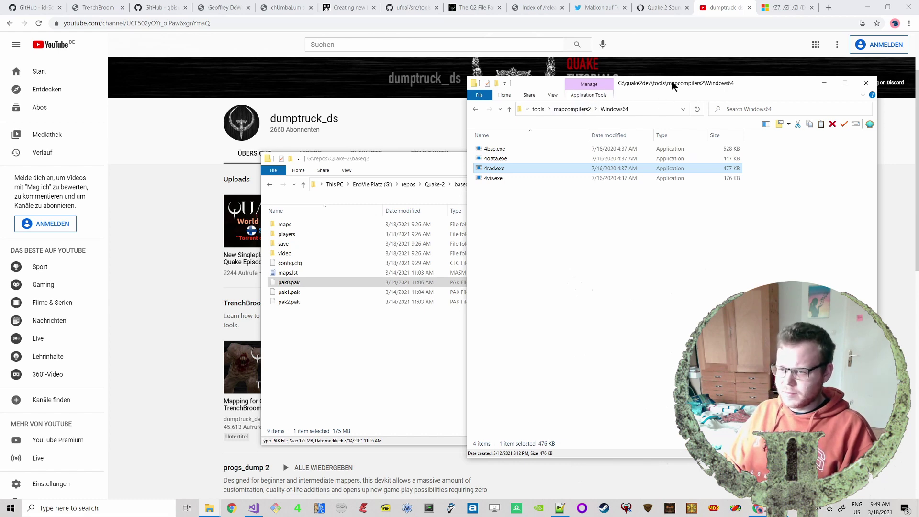
Step: Go back up to the quake2dev folder, select its pics folder and look over the complete file list
{"action": "left_click_drag", "start_coordinate": [675, 86], "coordinate": [704, 139]}
{"action": "left_click", "coordinate": [564, 160]}
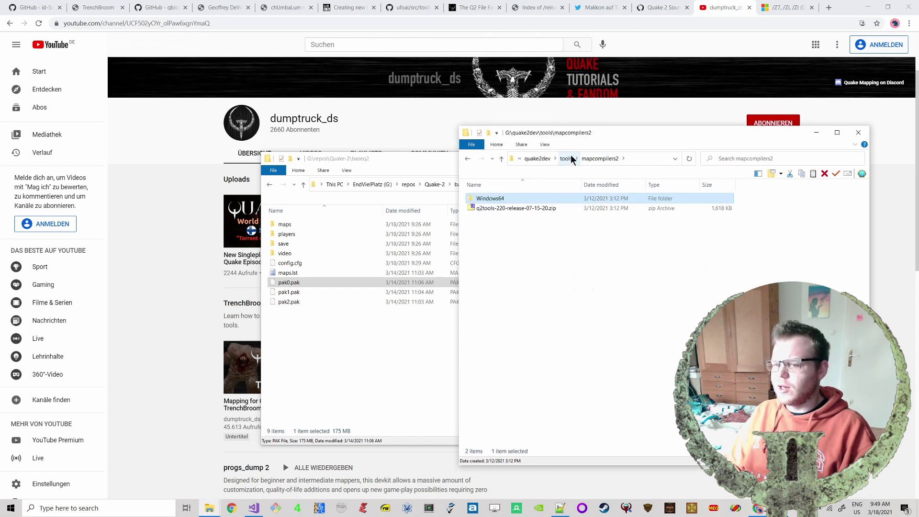
{"action": "left_click", "coordinate": [538, 159]}
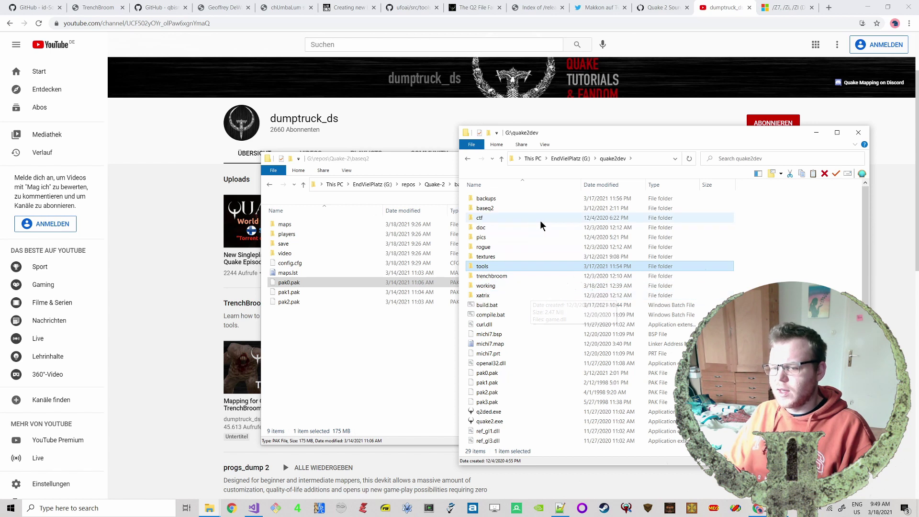
{"action": "left_click", "coordinate": [490, 231]}
{"action": "left_click", "coordinate": [487, 238]}
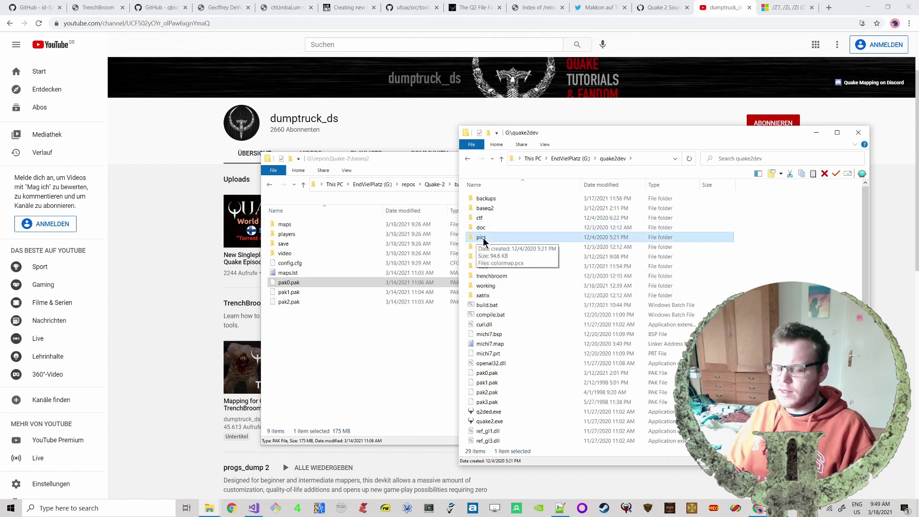
{"action": "scroll", "coordinate": [665, 330], "scroll_direction": "down", "scroll_amount": 1}
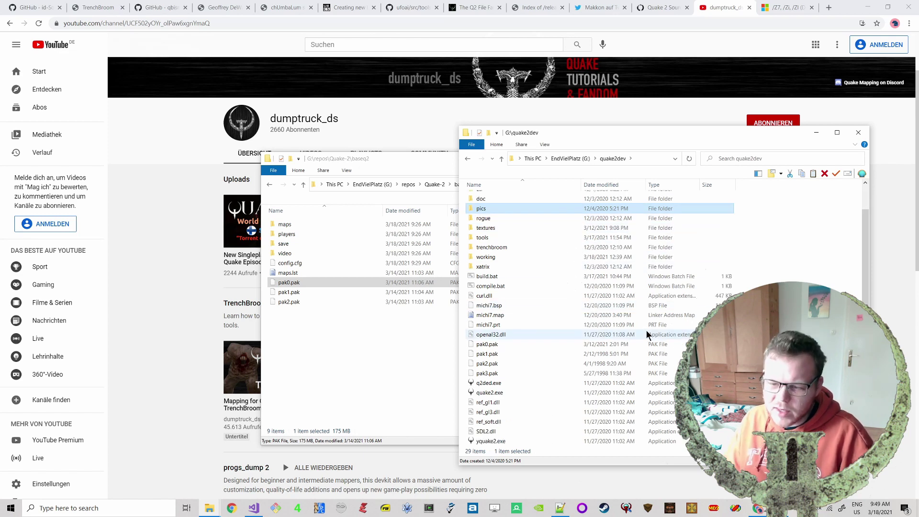
{"action": "scroll", "coordinate": [668, 331], "scroll_direction": "up", "scroll_amount": 1}
{"action": "left_click_drag", "start_coordinate": [767, 126], "coordinate": [768, 74]}
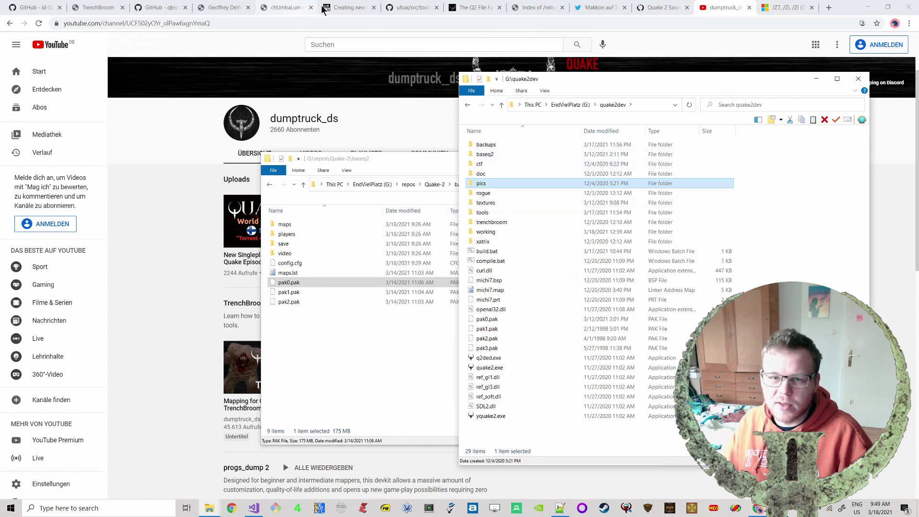
Step: Check the tweet offering Quake source textures in the browser, and browse the TGA files in quake2dev\baseq2\textures\mak1
{"action": "left_click", "coordinate": [599, 7]}
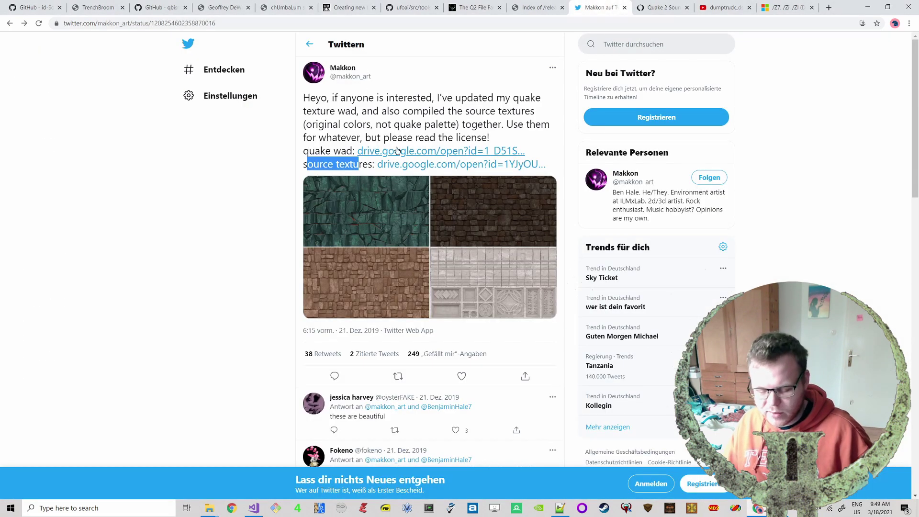
{"action": "key", "text": "alt+Tab"}
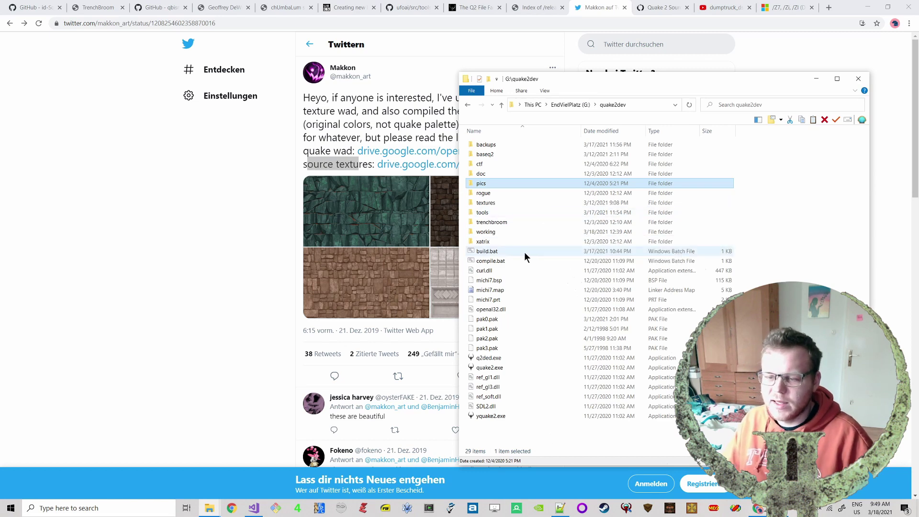
{"action": "double_click", "coordinate": [494, 152]}
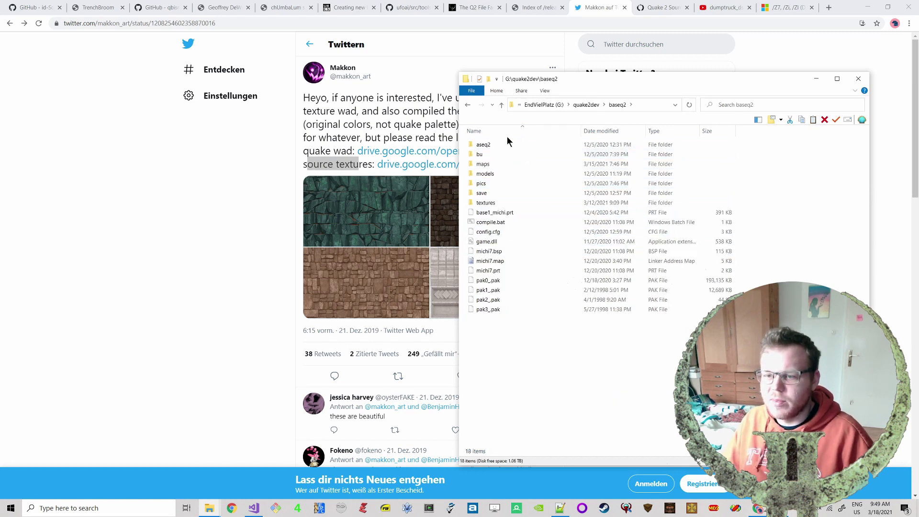
{"action": "double_click", "coordinate": [494, 201]}
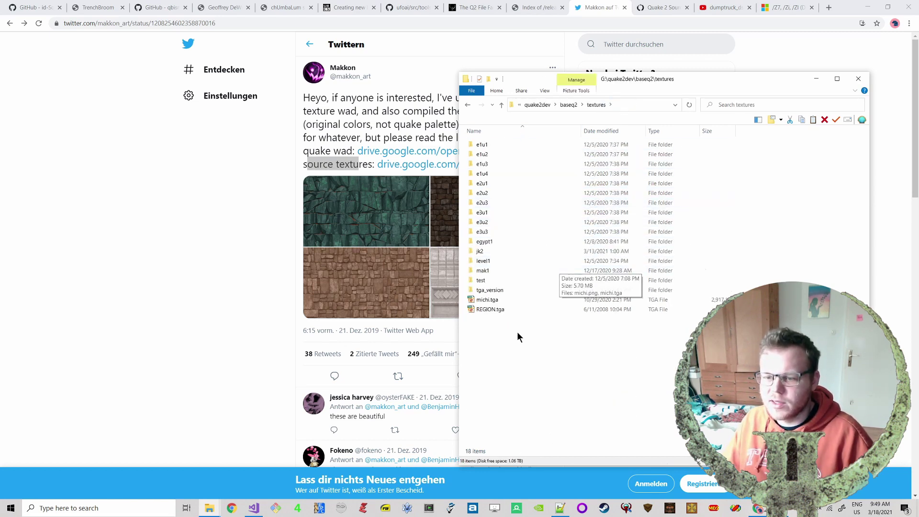
{"action": "left_click", "coordinate": [485, 271]}
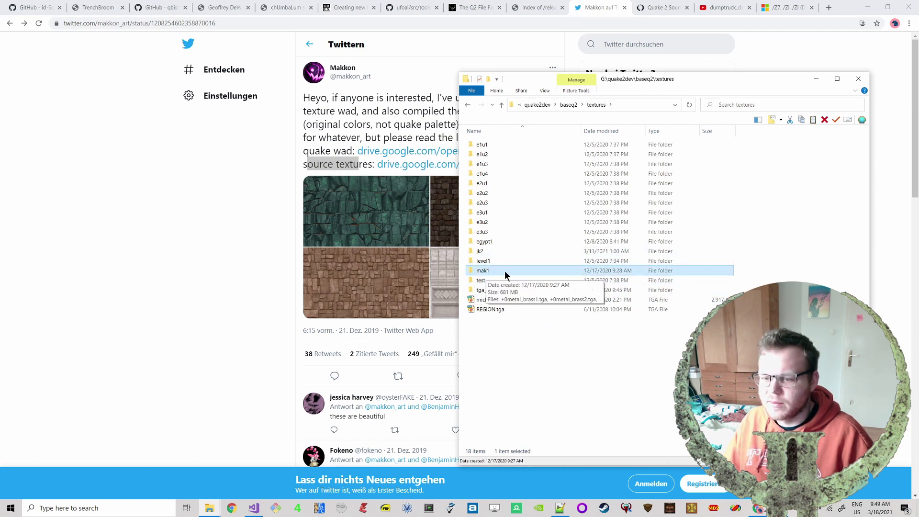
{"action": "double_click", "coordinate": [505, 271]}
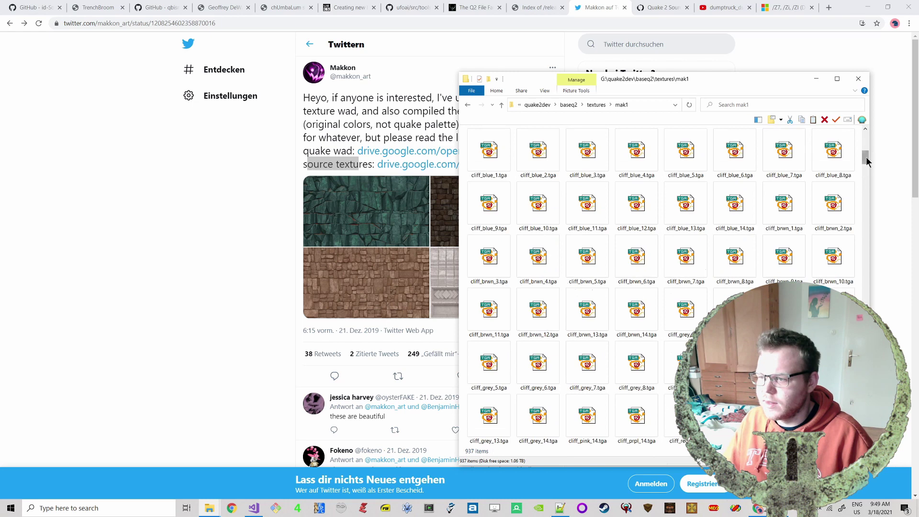
{"action": "mouse_move", "coordinate": [866, 157]}
{"action": "left_mouse_down"}
{"action": "mouse_move", "coordinate": [863, 296]}
{"action": "mouse_move", "coordinate": [854, 143]}
{"action": "left_mouse_up"}
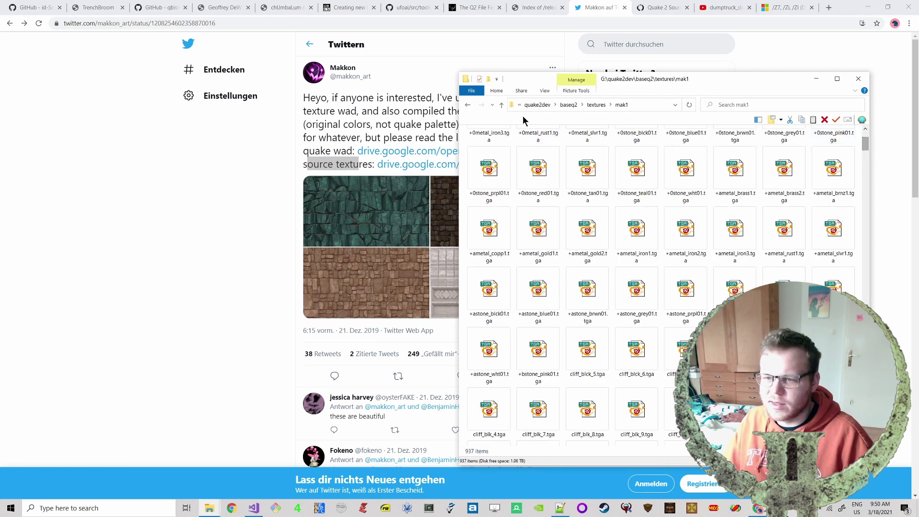
Step: Go back up to the baseq2 folder and point out its textures folder and the pak files beginning with pak0_.pak
{"action": "left_click", "coordinate": [501, 105]}
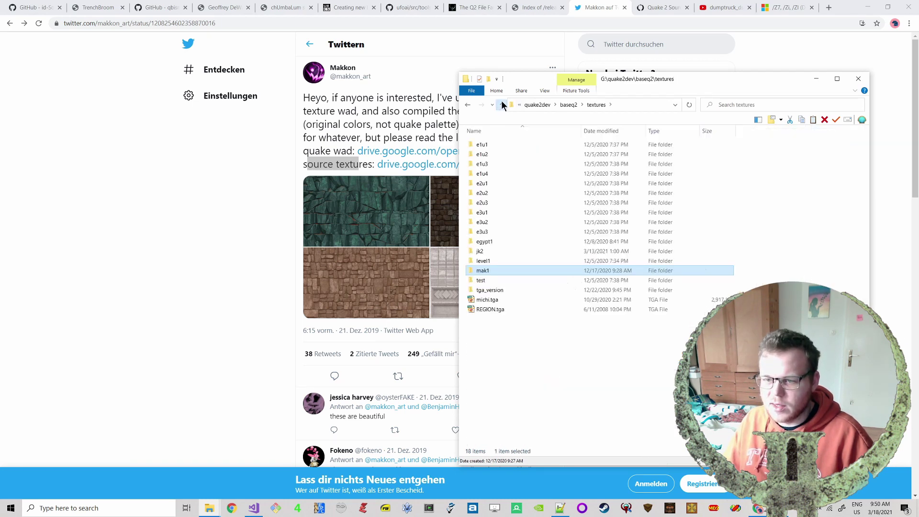
{"action": "left_click", "coordinate": [501, 105]}
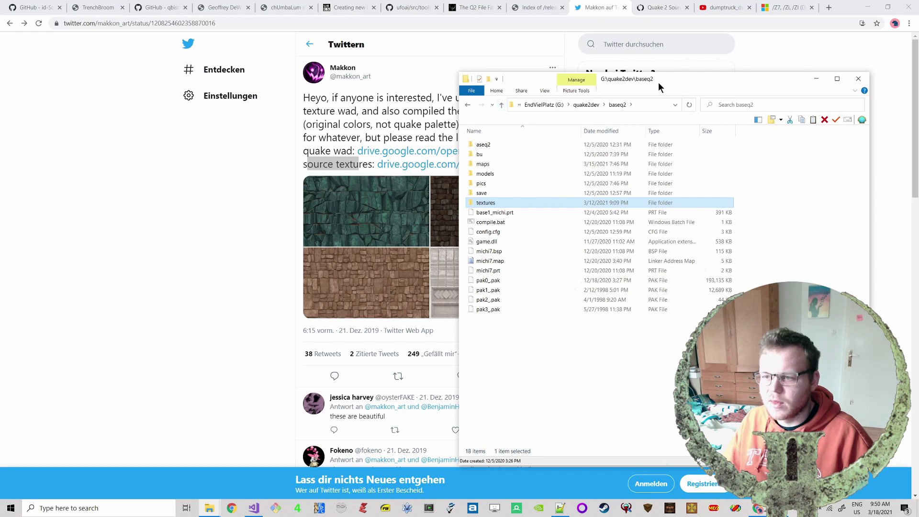
{"action": "left_click_drag", "start_coordinate": [658, 82], "coordinate": [637, 85]}
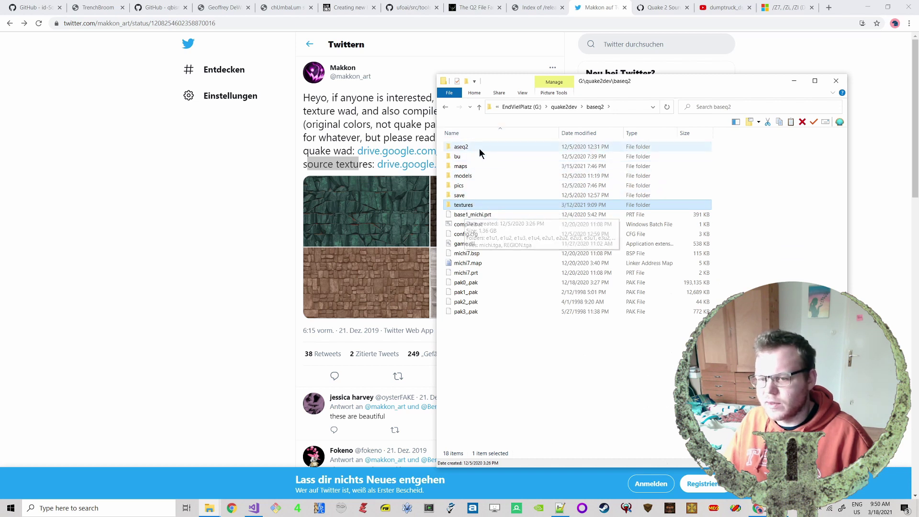
{"action": "left_click", "coordinate": [474, 284]}
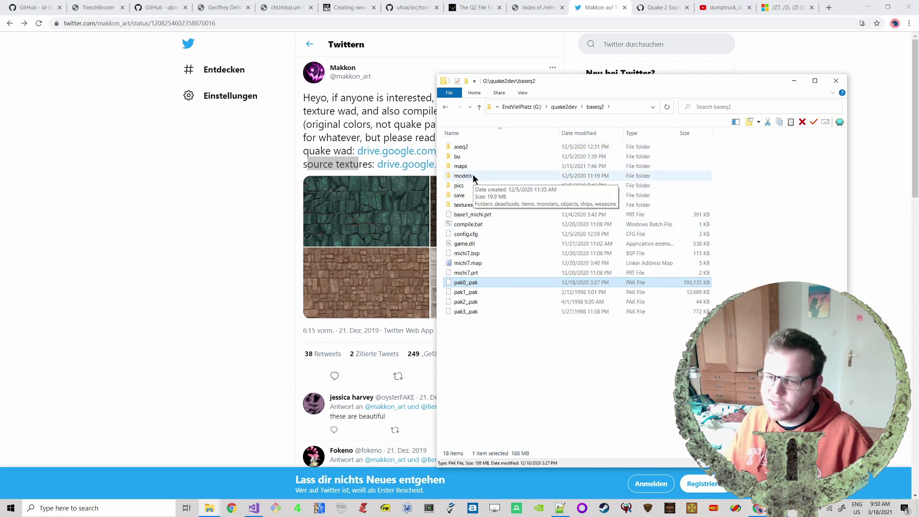
{"action": "double_click", "coordinate": [472, 206]}
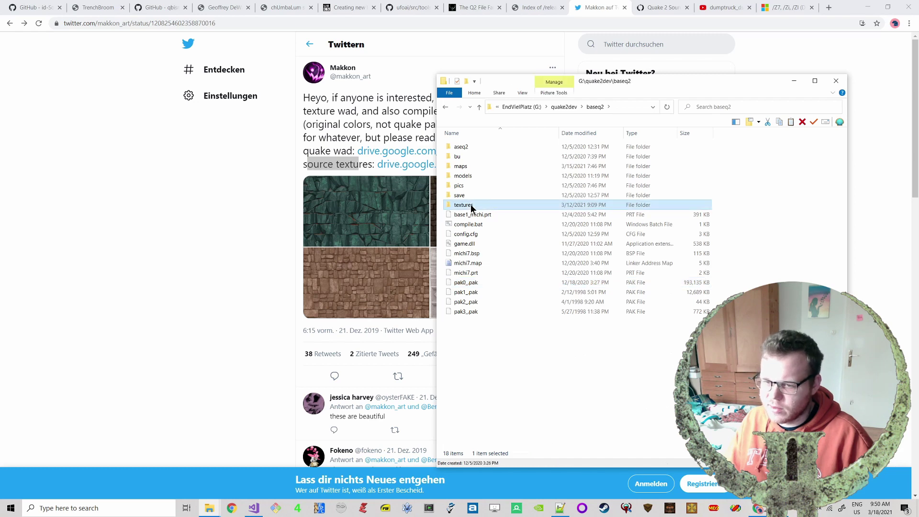
{"action": "left_click", "coordinate": [480, 108]}
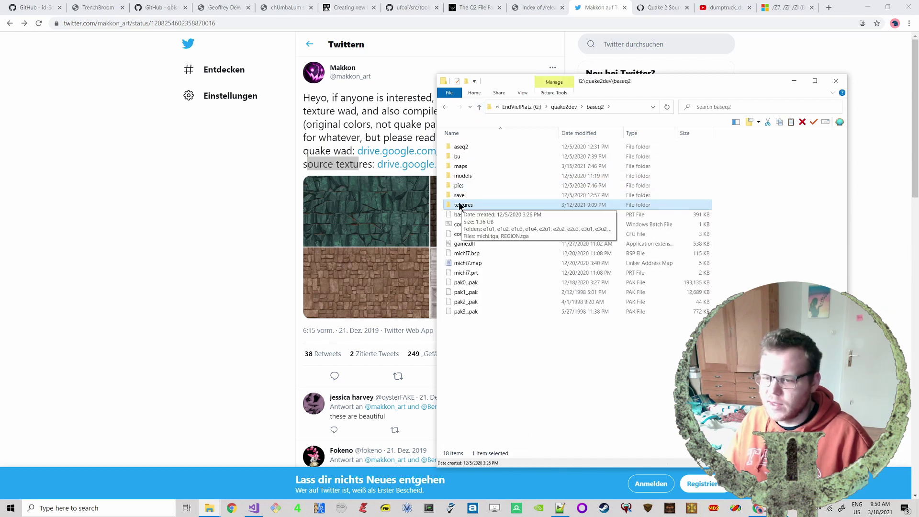
{"action": "left_click", "coordinate": [469, 284]}
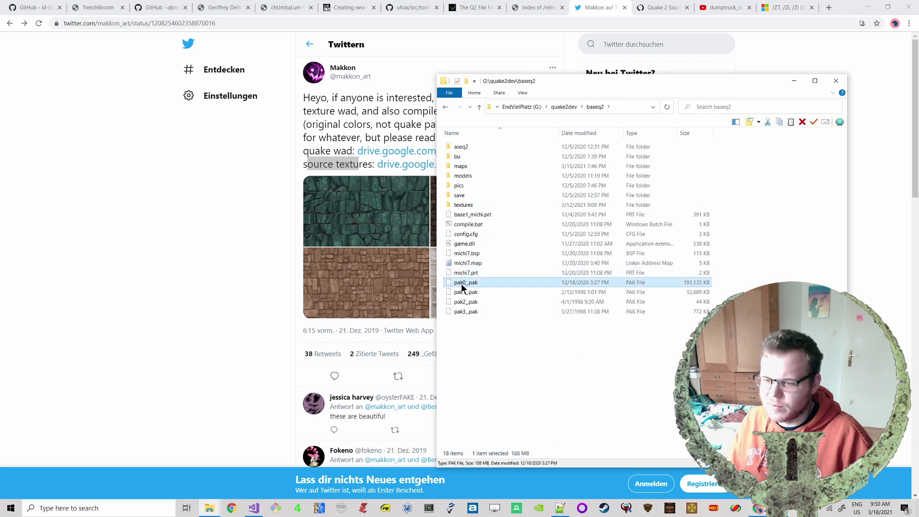
{"action": "left_click_drag", "start_coordinate": [475, 352], "coordinate": [467, 285]}
{"action": "left_click", "coordinate": [486, 342]}
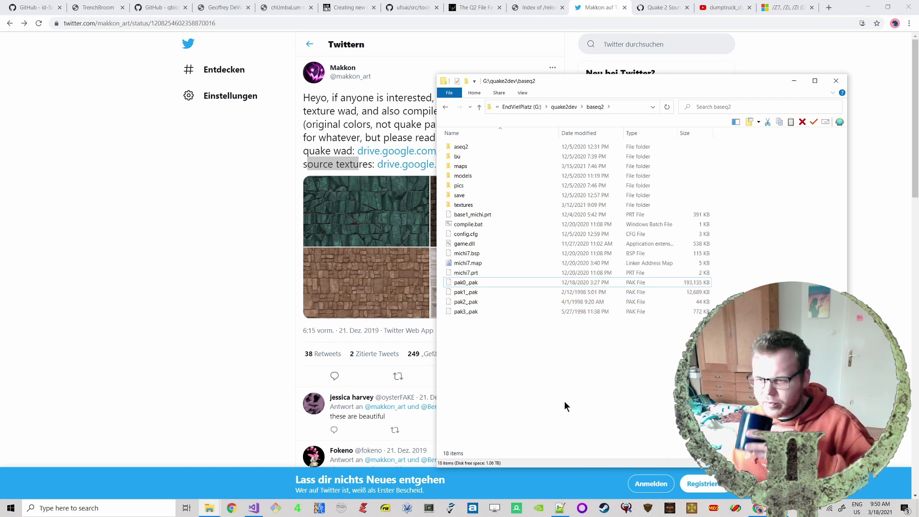
Step: Go up to quake2dev, look into baseq2 once more and return to the quake2dev folder
{"action": "left_click", "coordinate": [567, 107]}
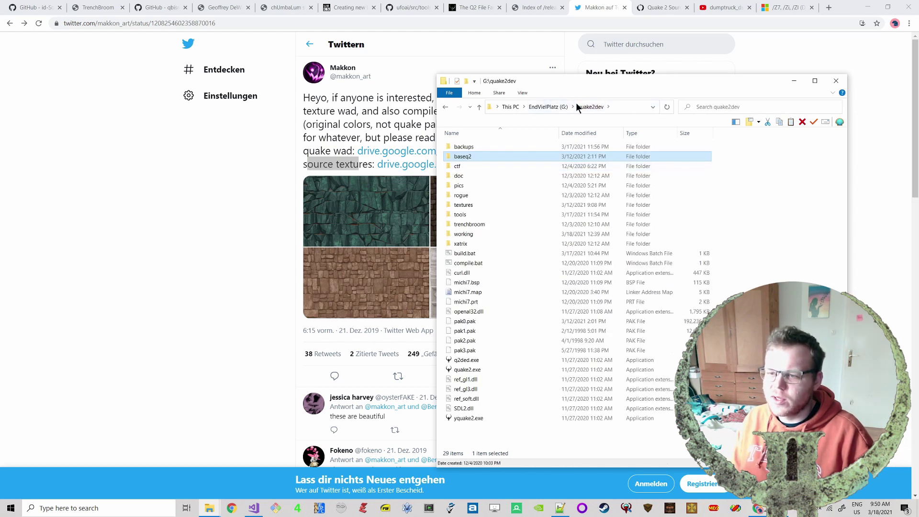
{"action": "double_click", "coordinate": [468, 154]}
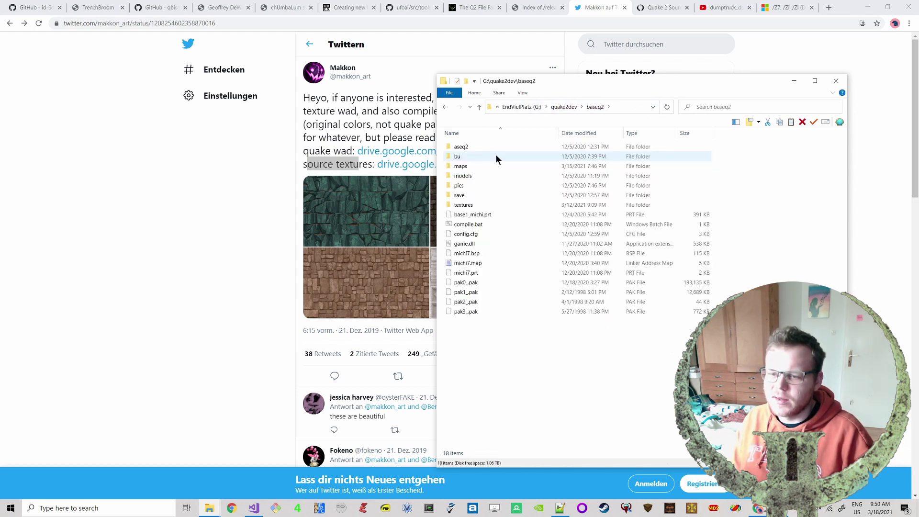
{"action": "left_click", "coordinate": [567, 107]}
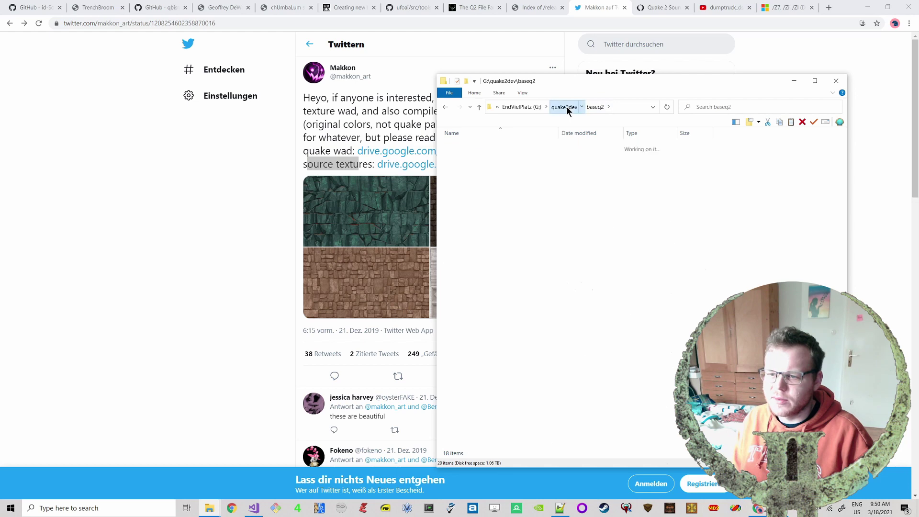
Step: Launch TrenchBroom, start a new map, enlarge the game selection dialog and choose Quake 2 as the game
{"action": "left_click", "coordinate": [647, 508]}
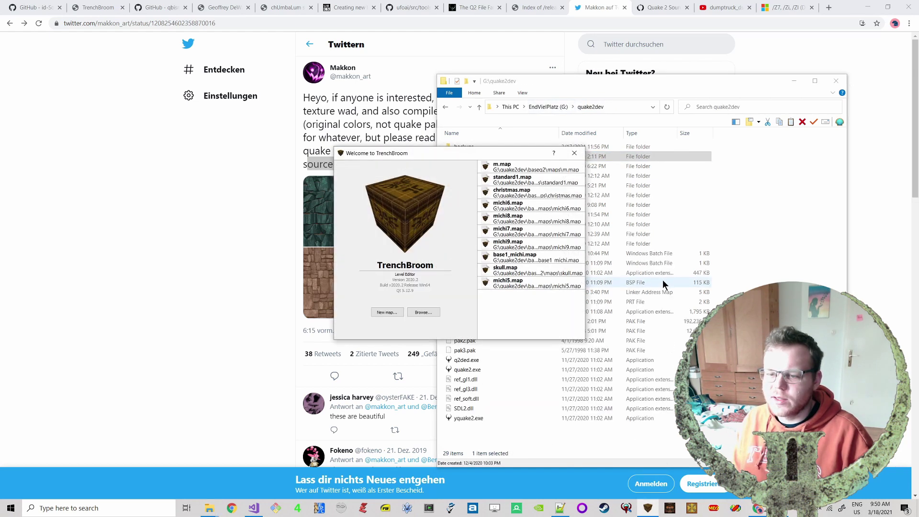
{"action": "left_click_drag", "start_coordinate": [521, 152], "coordinate": [432, 203]}
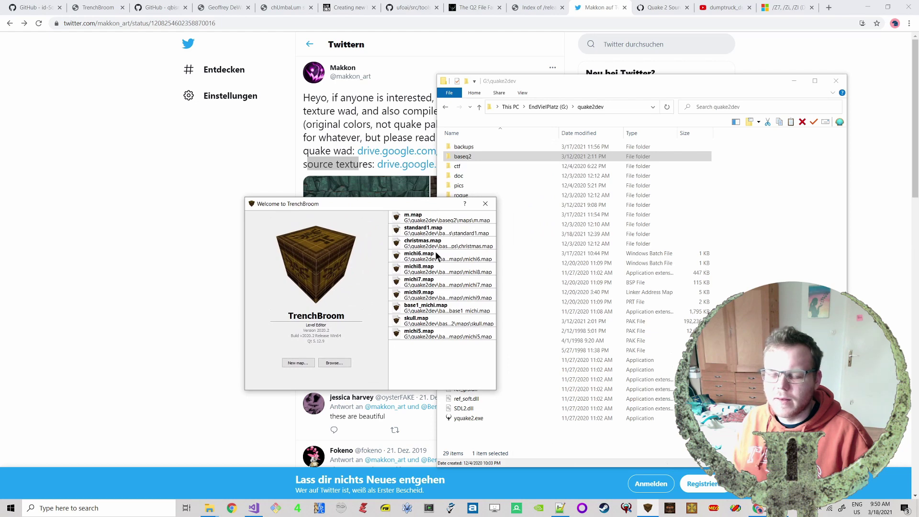
{"action": "left_click", "coordinate": [298, 362]}
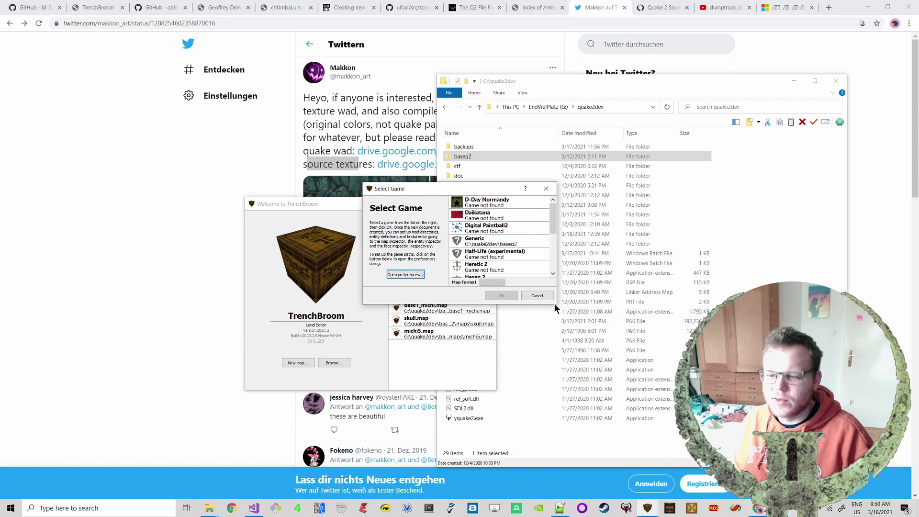
{"action": "left_click_drag", "start_coordinate": [555, 304], "coordinate": [652, 401]}
{"action": "left_click", "coordinate": [553, 332]}
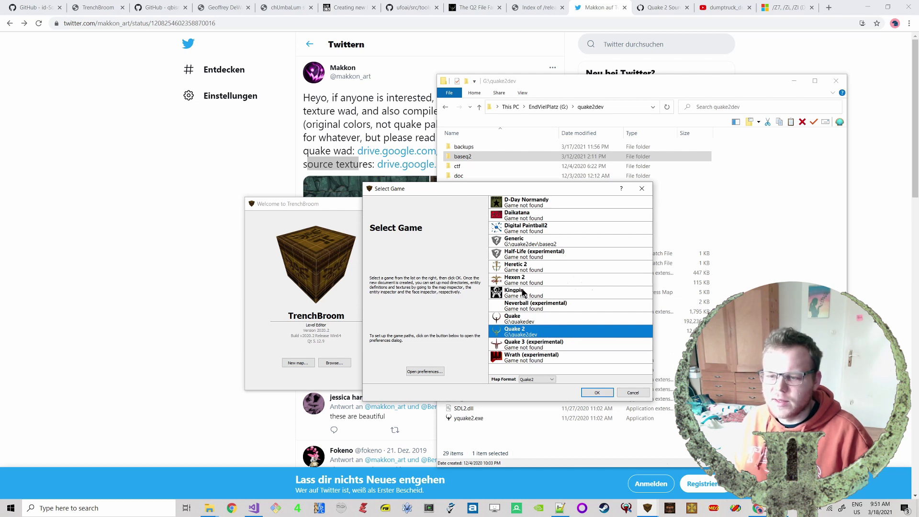
{"action": "left_click", "coordinate": [523, 202]}
{"action": "left_click", "coordinate": [539, 323]}
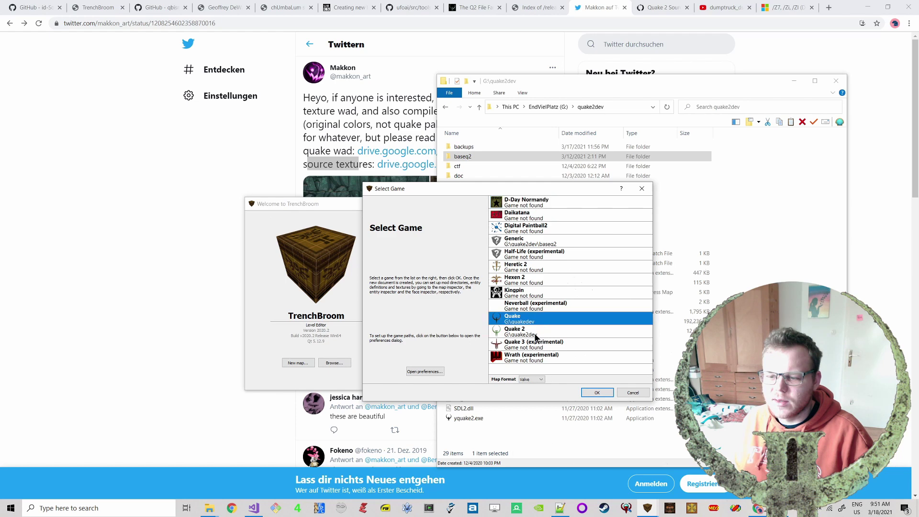
{"action": "left_click", "coordinate": [536, 335]}
Step: Open TrenchBroom's preferences and point out the game path set for Quake 2
{"action": "left_click", "coordinate": [421, 371]}
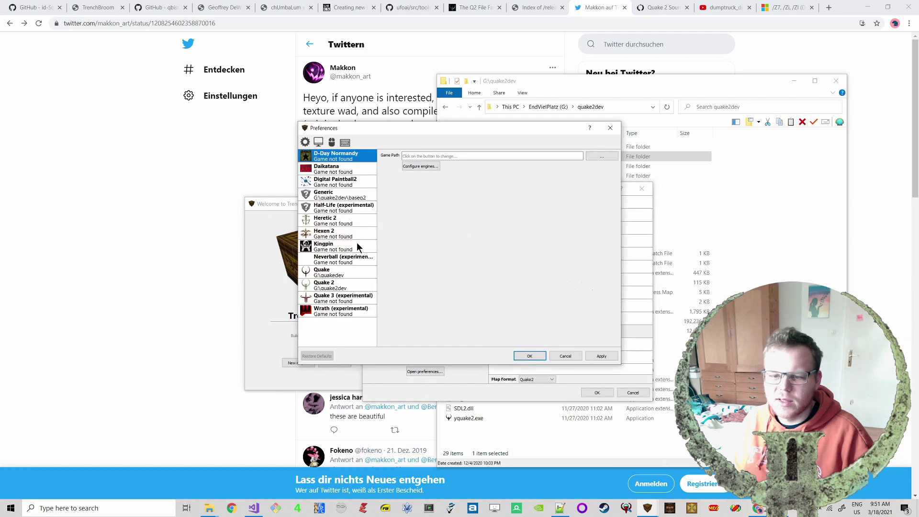
{"action": "left_click", "coordinate": [338, 286]}
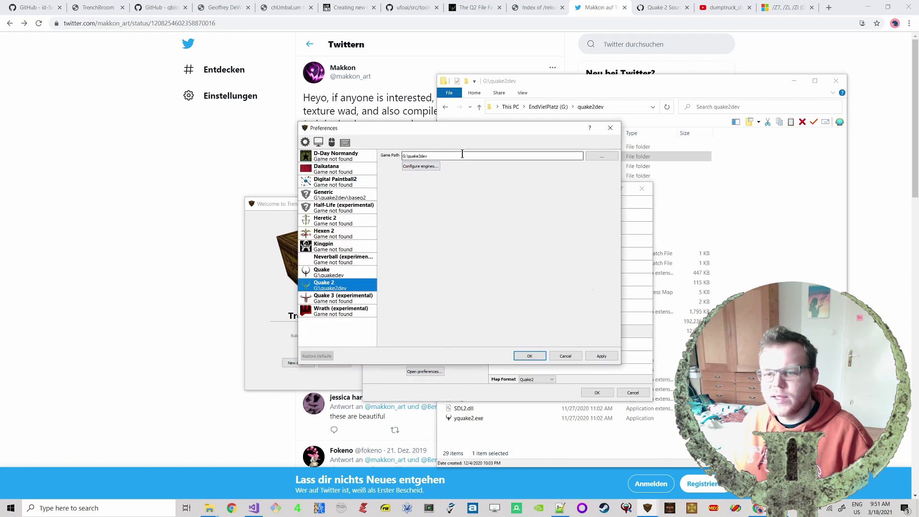
{"action": "left_click_drag", "start_coordinate": [461, 154], "coordinate": [406, 149]}
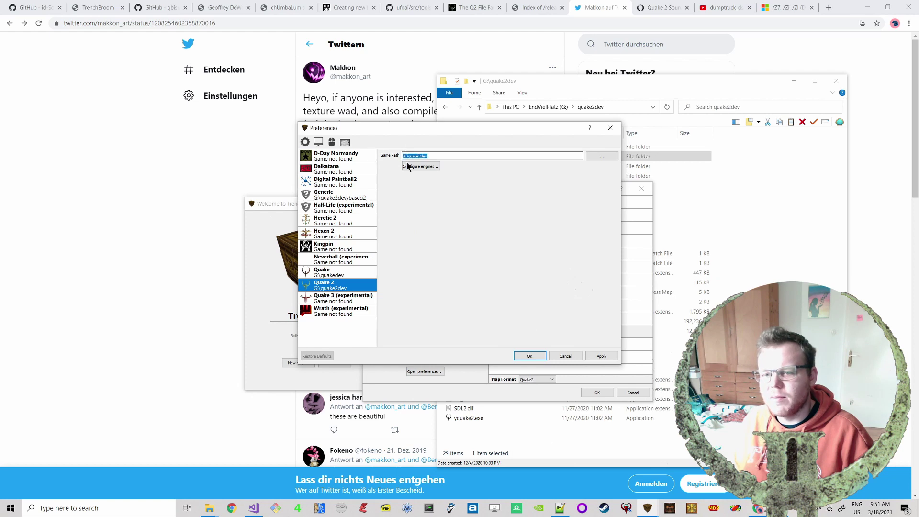
{"action": "left_click", "coordinate": [428, 154]}
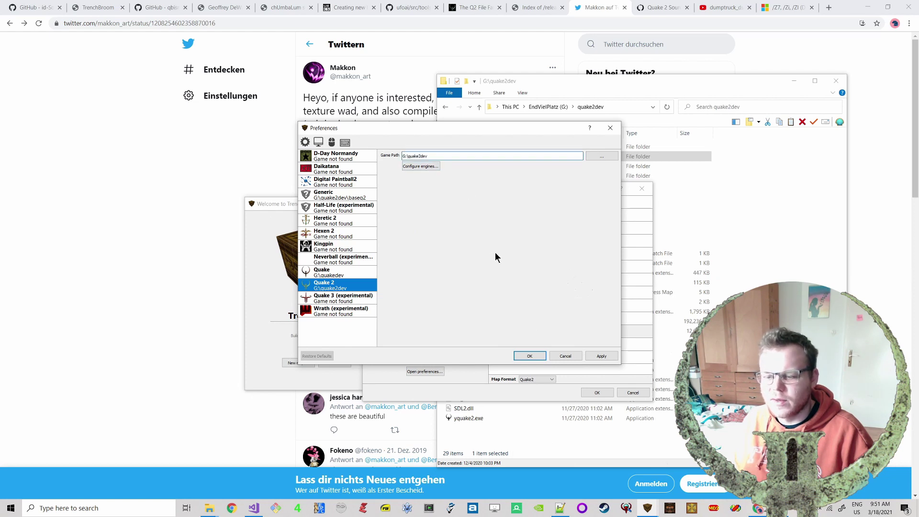
Step: Switch to the quake2dev folder window, look inside its textures folder and return to quake2dev
{"action": "key", "text": "alt+Tab"}
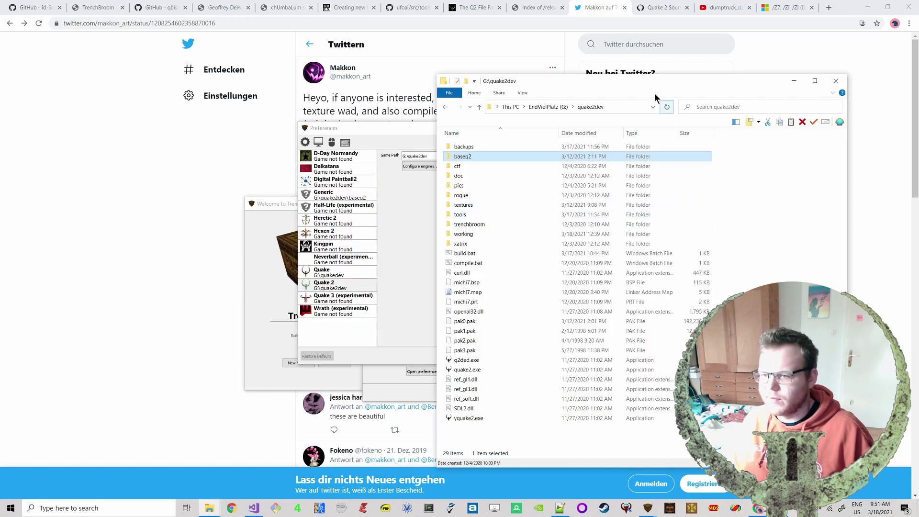
{"action": "left_click_drag", "start_coordinate": [654, 82], "coordinate": [602, 84]}
{"action": "left_click", "coordinate": [750, 173]}
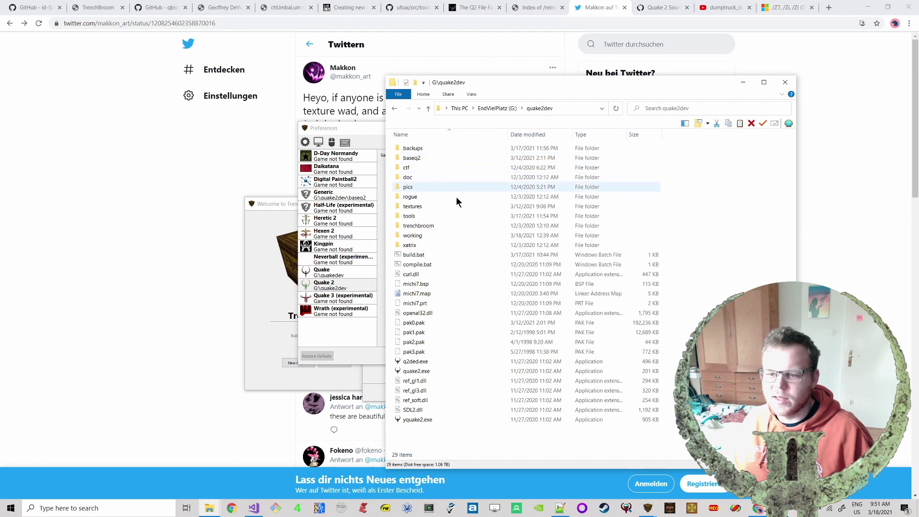
{"action": "double_click", "coordinate": [423, 205]}
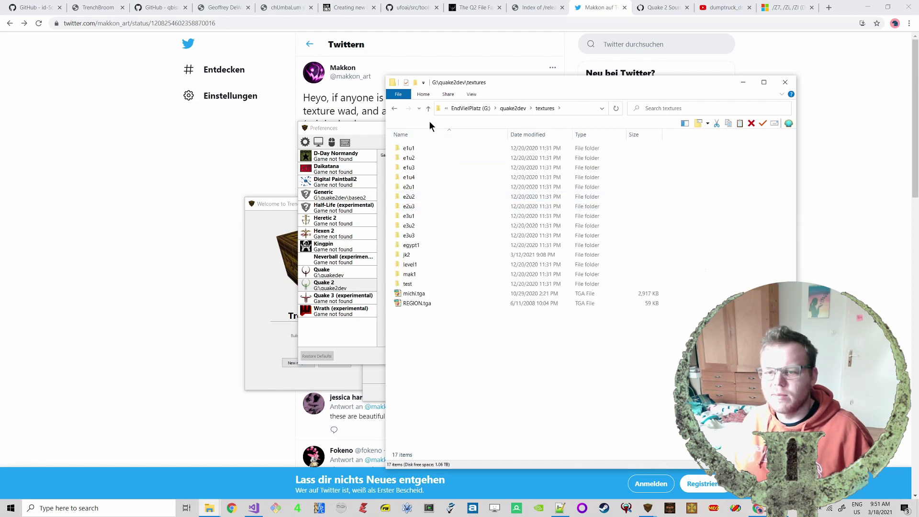
{"action": "left_click", "coordinate": [429, 108]}
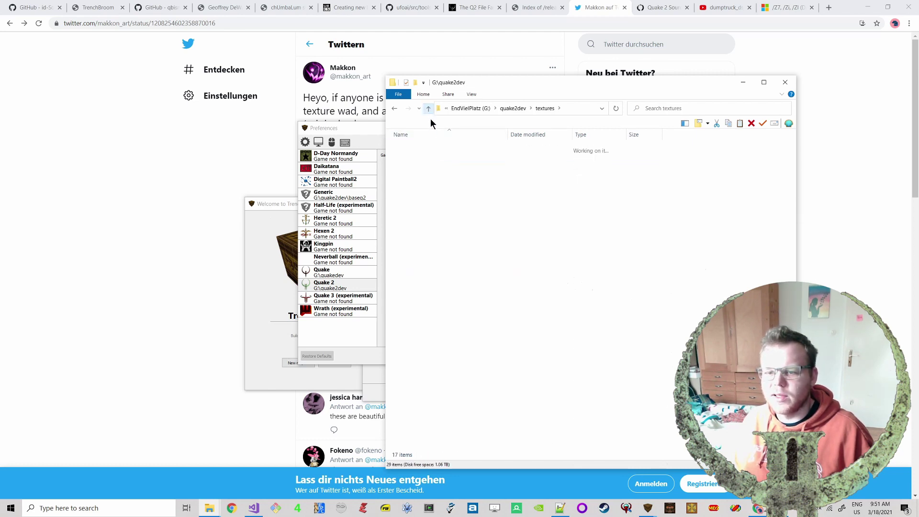
{"action": "left_click", "coordinate": [694, 199]}
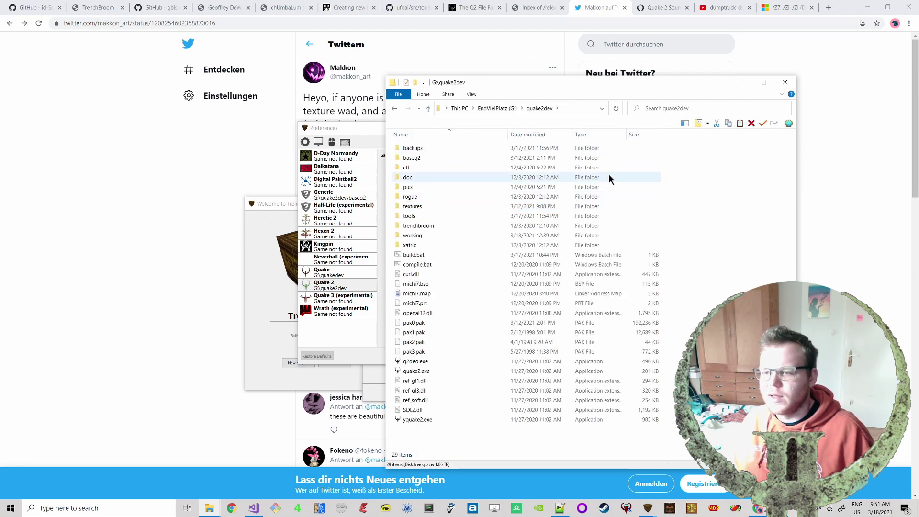
Step: Rename the textures folder in quake2dev to textures_ and move the folder window lower
{"action": "left_click", "coordinate": [438, 158]}
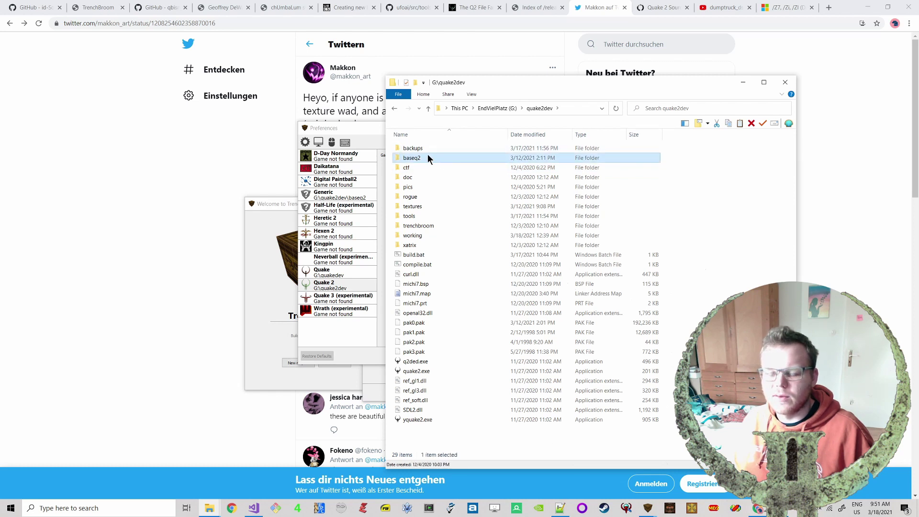
{"action": "left_click", "coordinate": [421, 206]}
{"action": "left_click", "coordinate": [421, 206]}
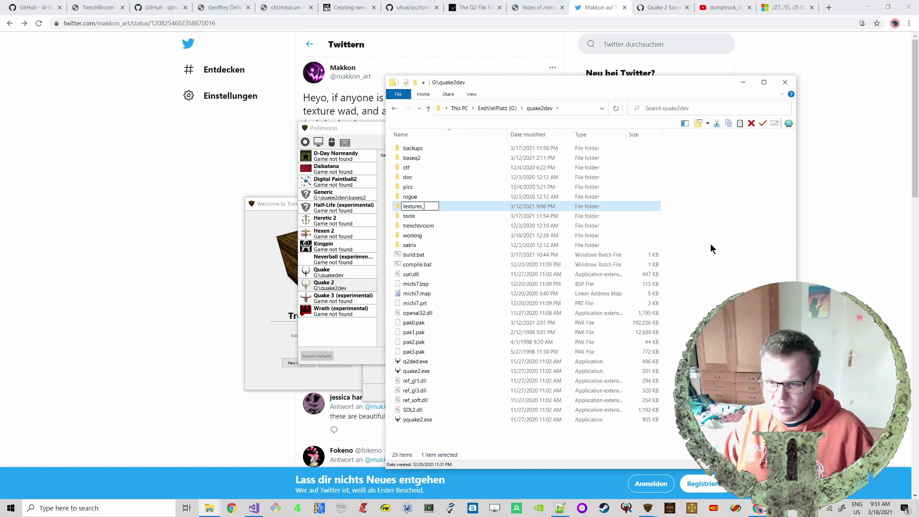
{"action": "type", "text": "_"}
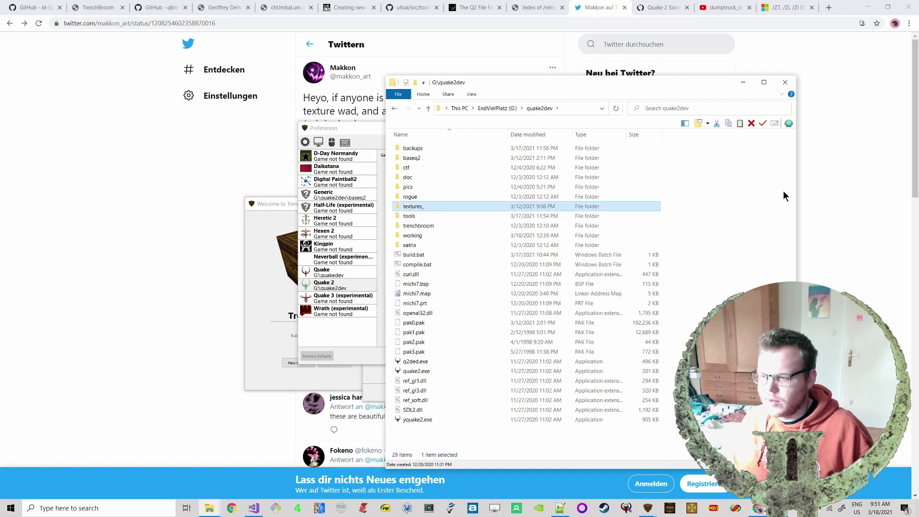
{"action": "key", "text": "alt+Tab"}
{"action": "key", "text": "alt+Tab"}
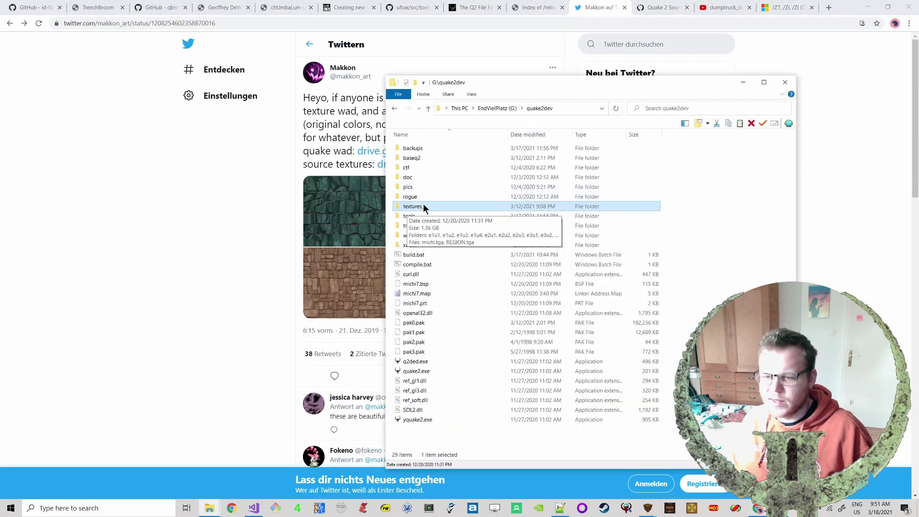
{"action": "left_click", "coordinate": [734, 251]}
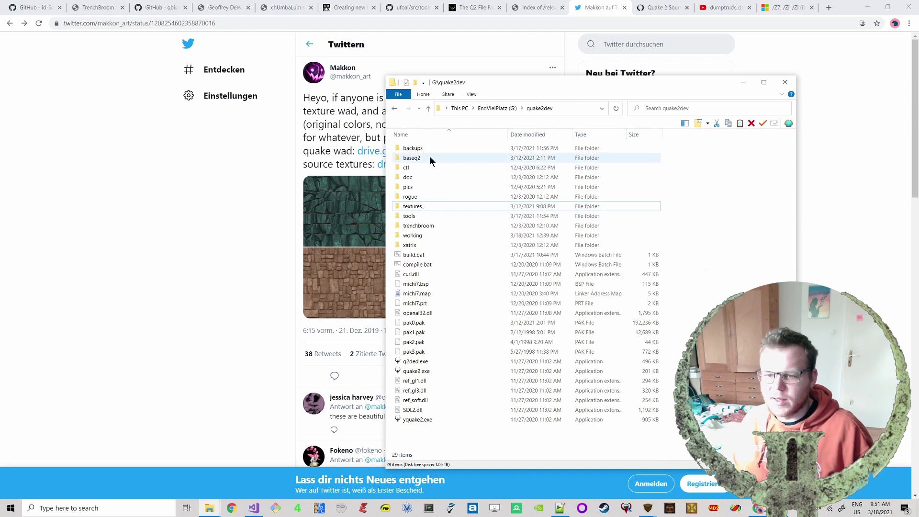
{"action": "mouse_move", "coordinate": [562, 80]}
{"action": "left_mouse_down"}
{"action": "mouse_move", "coordinate": [562, 103]}
{"action": "mouse_move", "coordinate": [562, 91]}
{"action": "left_mouse_up"}
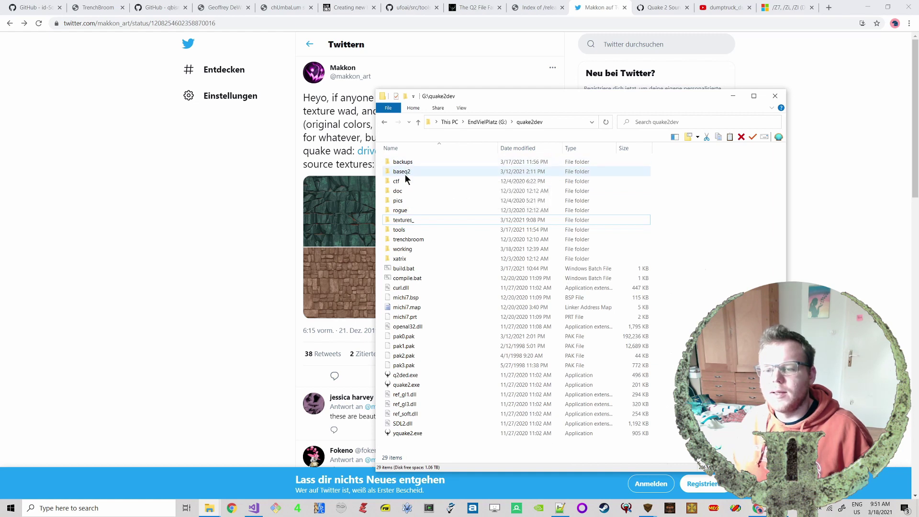
{"action": "left_click_drag", "start_coordinate": [548, 95], "coordinate": [569, 111]}
Step: Switch back to TrenchBroom, cancel the preferences and create the new map for Quake 2 in Quake2 format
{"action": "key", "text": "alt+Tab"}
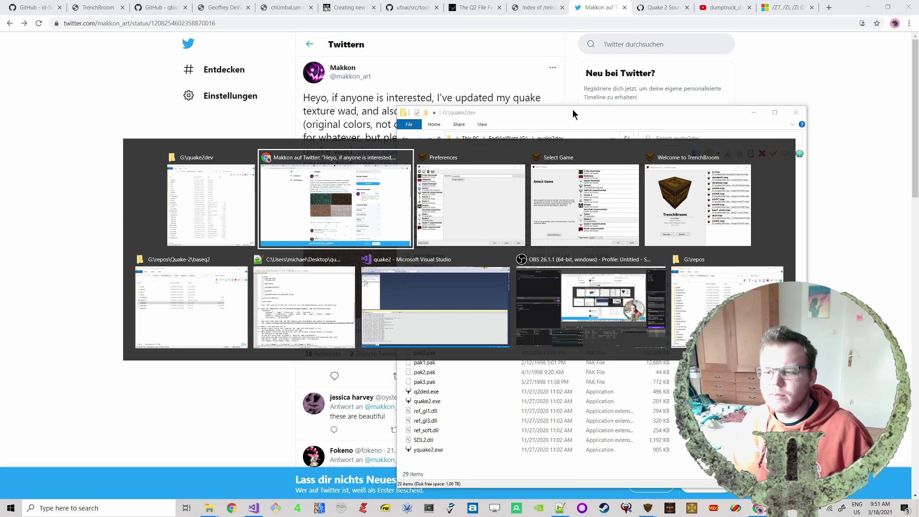
{"action": "key", "text": "alt+Tab"}
{"action": "key", "text": "alt+Tab"}
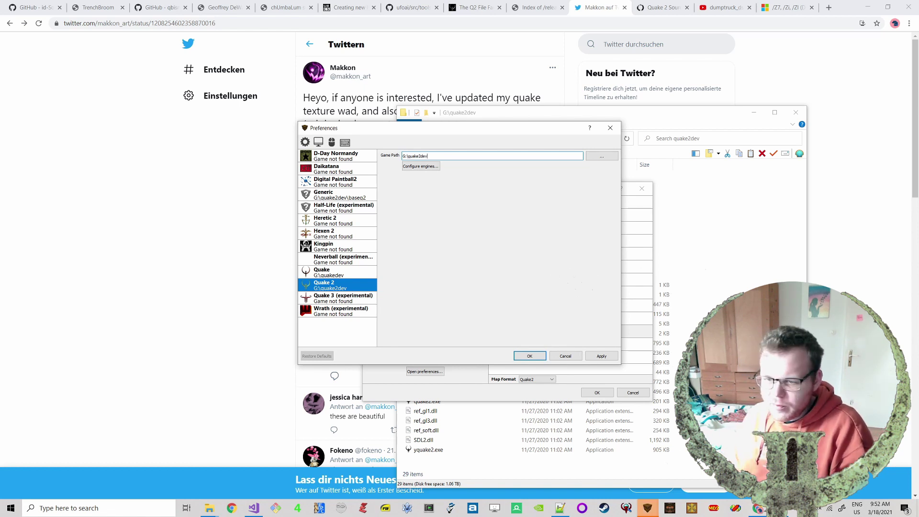
{"action": "left_click", "coordinate": [565, 356]}
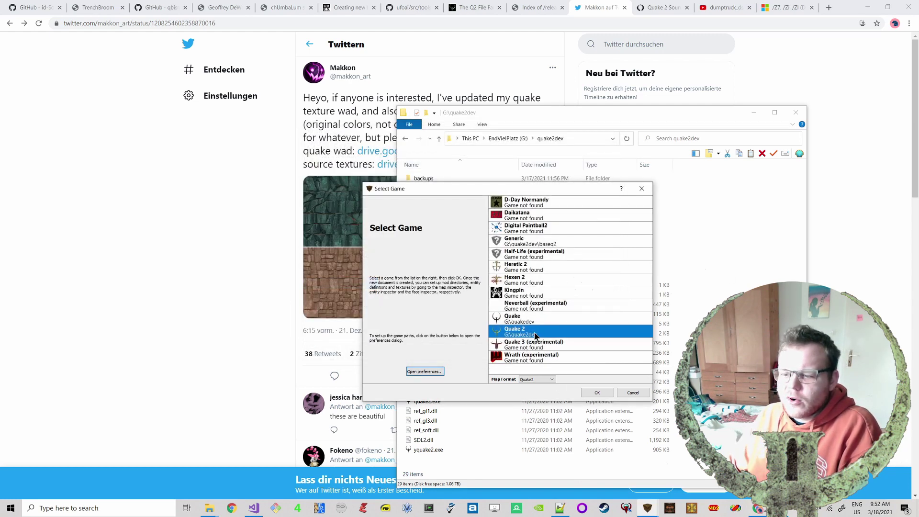
{"action": "left_click", "coordinate": [598, 392]}
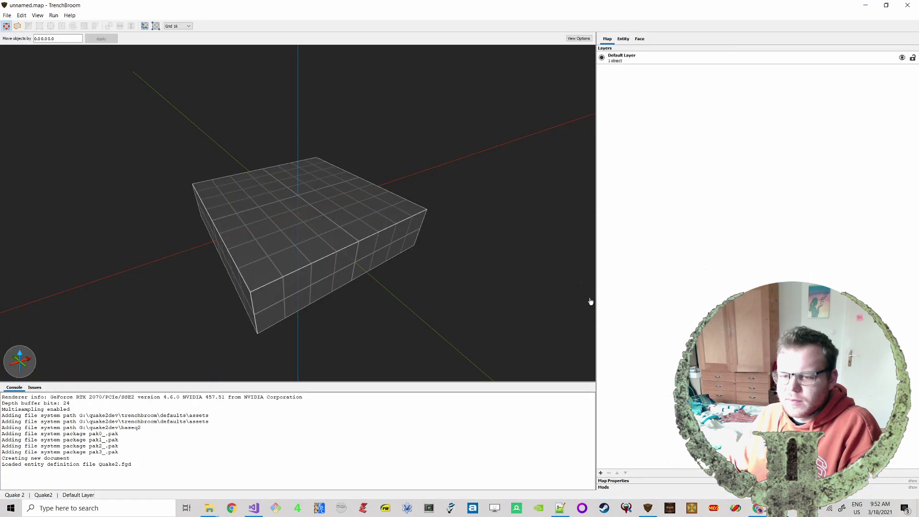
Step: Show the face settings with the texture collections and look through the available collections
{"action": "scroll", "coordinate": [312, 217], "scroll_direction": "down", "scroll_amount": 3}
{"action": "scroll", "coordinate": [373, 174], "scroll_direction": "up", "scroll_amount": 1}
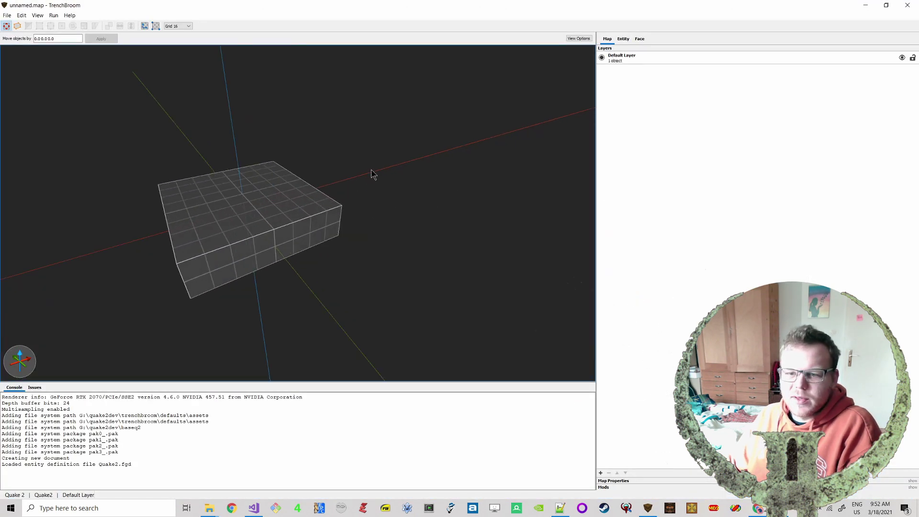
{"action": "left_click_drag", "start_coordinate": [373, 173], "coordinate": [383, 148]}
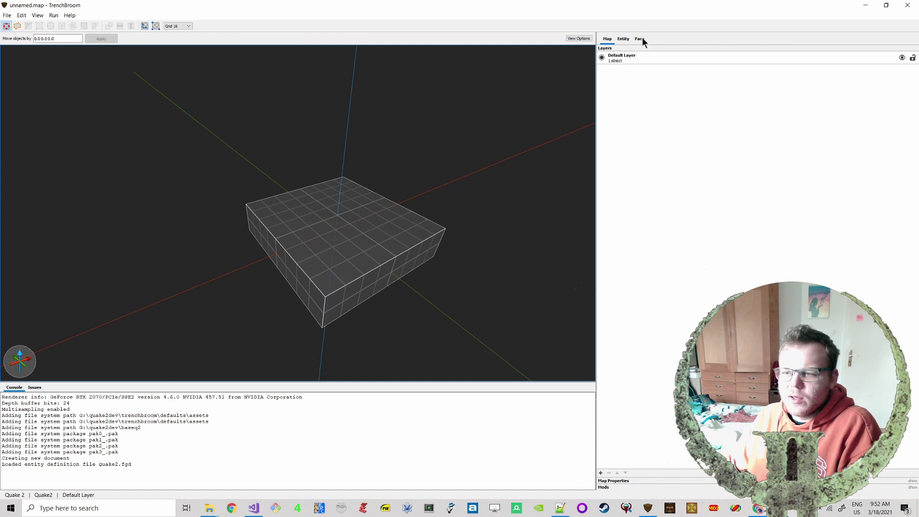
{"action": "left_click", "coordinate": [641, 39]}
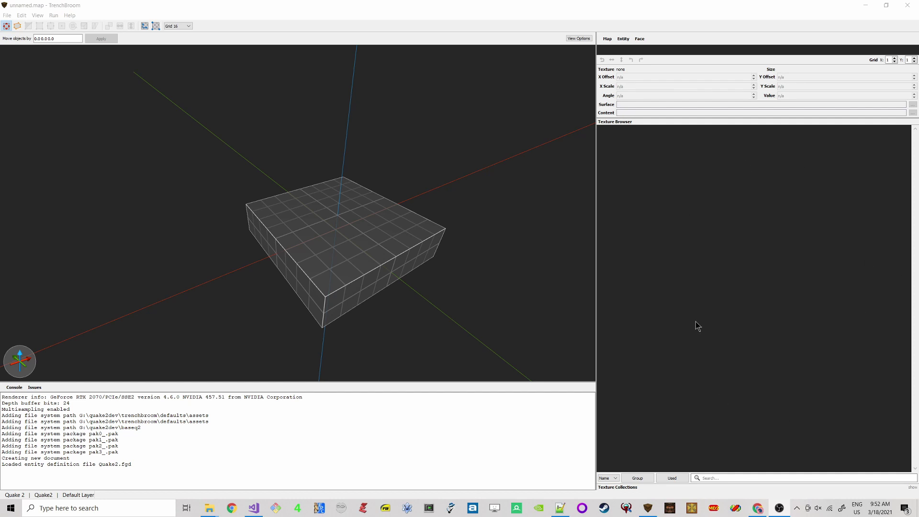
{"action": "left_click", "coordinate": [910, 488]}
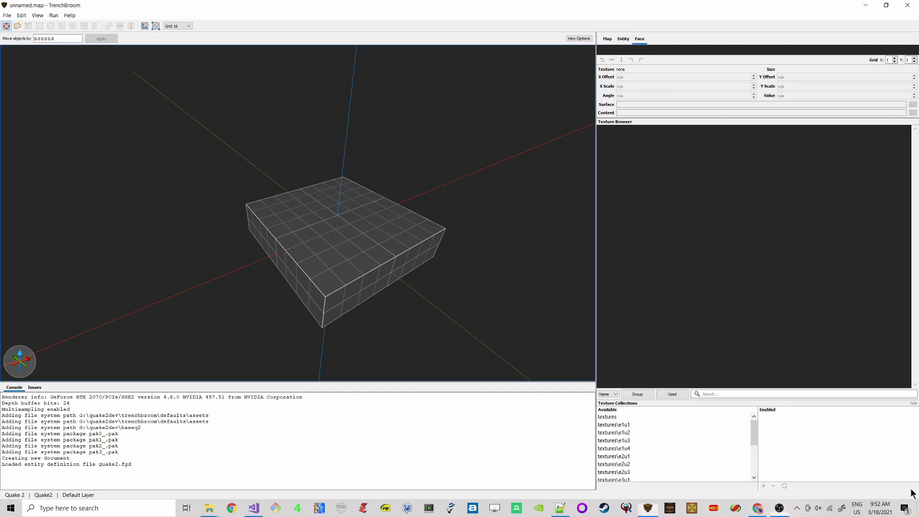
{"action": "scroll", "coordinate": [722, 443], "scroll_direction": "down", "scroll_amount": 3}
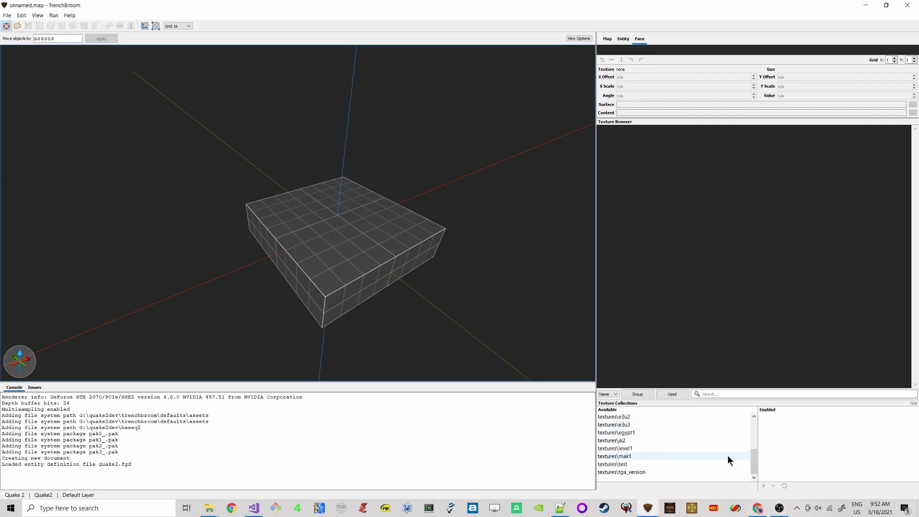
{"action": "scroll", "coordinate": [625, 444], "scroll_direction": "up", "scroll_amount": 3}
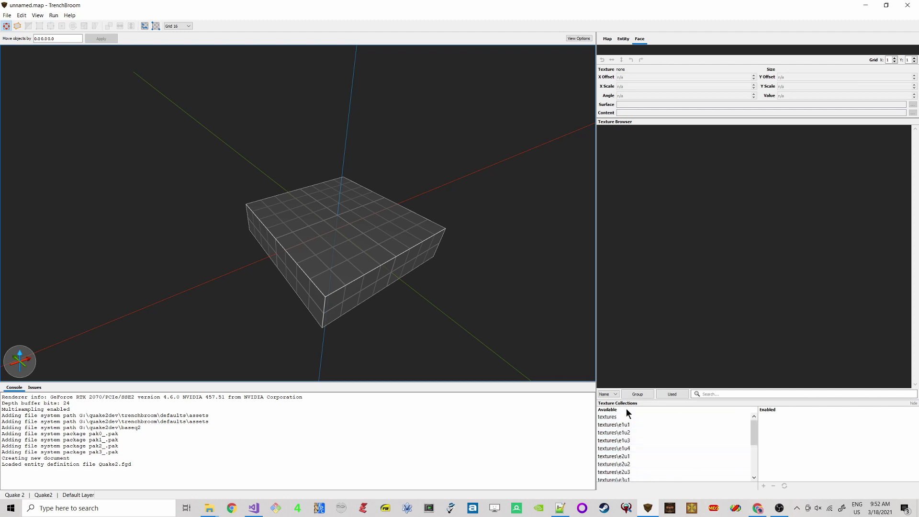
{"action": "scroll", "coordinate": [642, 429], "scroll_direction": "down", "scroll_amount": 3}
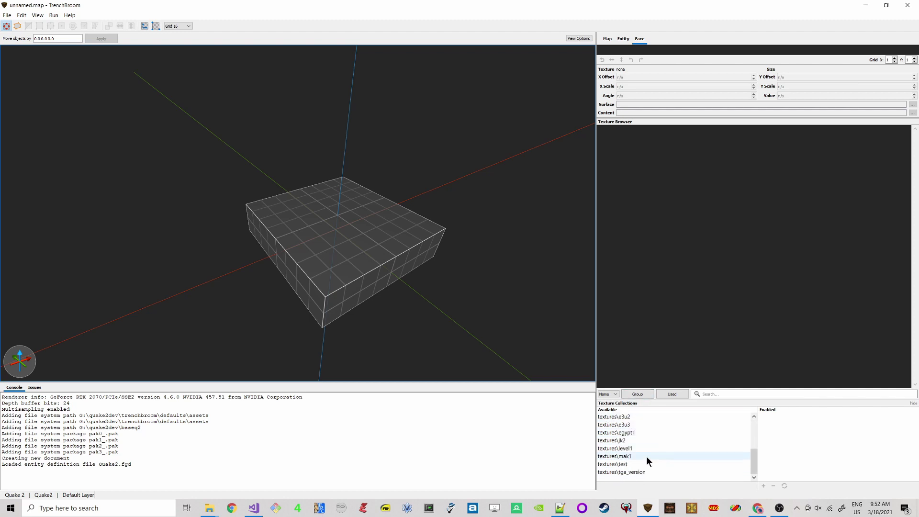
Step: Switch to the quake2dev folder window, look inside baseq2\textures, go back to baseq2 and return to TrenchBroom
{"action": "key", "text": "alt+Tab"}
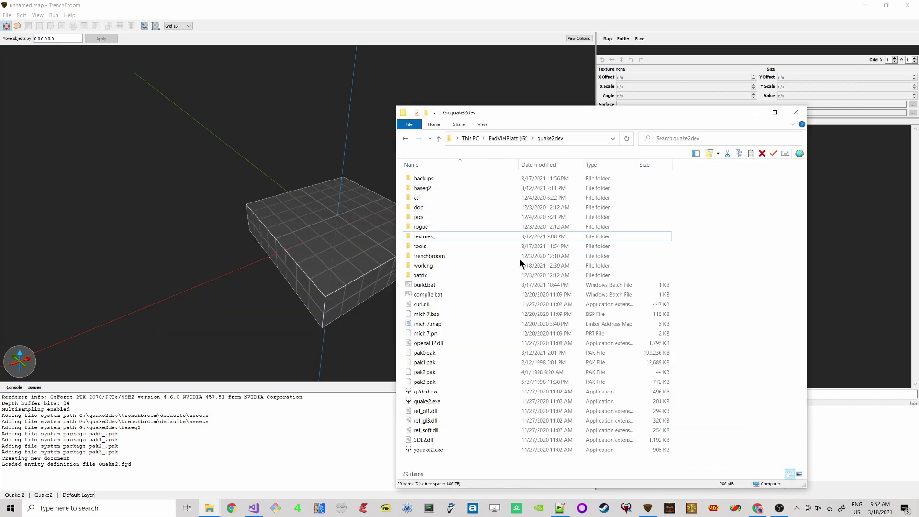
{"action": "double_click", "coordinate": [435, 187]}
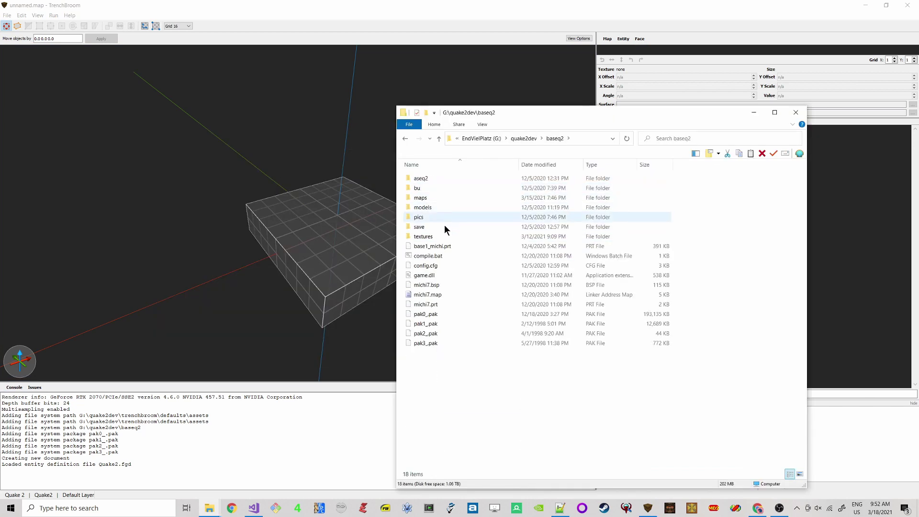
{"action": "double_click", "coordinate": [434, 235]}
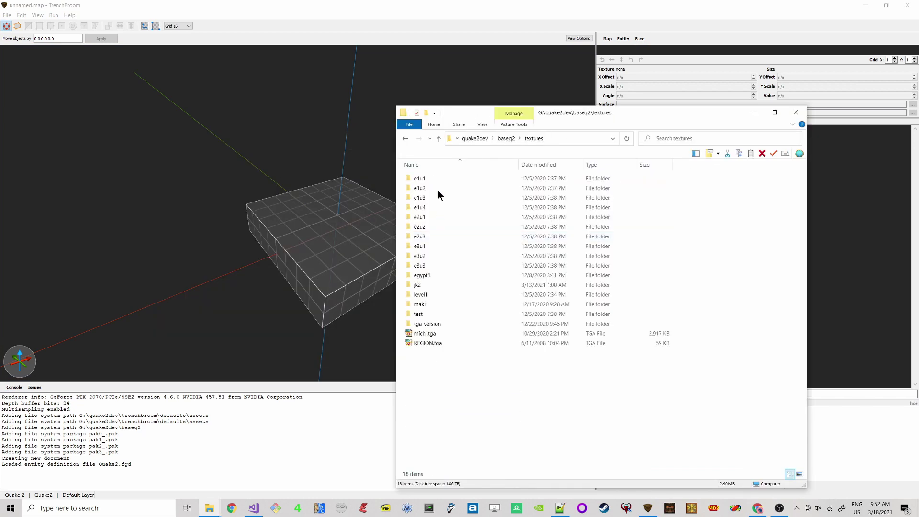
{"action": "left_click", "coordinate": [442, 138]}
{"action": "left_click", "coordinate": [858, 455]}
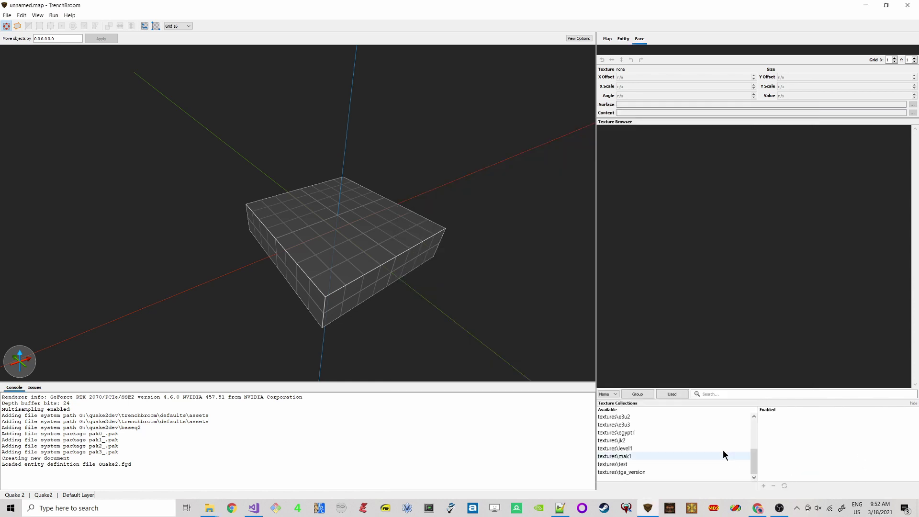
Step: Enable the textures\mak1 texture collection for the map
{"action": "scroll", "coordinate": [722, 450], "scroll_direction": "down", "scroll_amount": 3}
{"action": "mouse_move", "coordinate": [757, 456]}
{"action": "left_mouse_down"}
{"action": "mouse_move", "coordinate": [757, 443]}
{"action": "mouse_move", "coordinate": [757, 464]}
{"action": "left_mouse_up"}
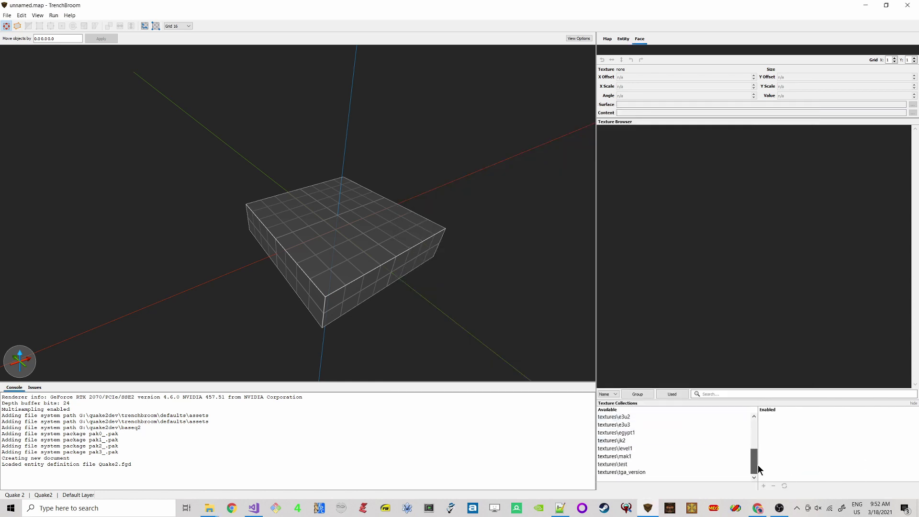
{"action": "left_click", "coordinate": [636, 456]}
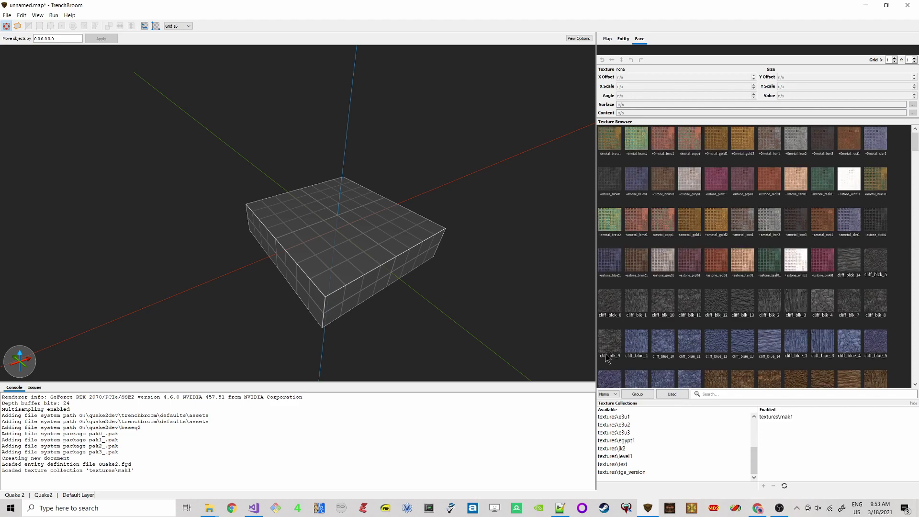
{"action": "left_click_drag", "start_coordinate": [913, 144], "coordinate": [883, 144]}
Step: Switch to the folder window and open quake2dev\trenchbroom\games\Quake2
{"action": "key", "text": "alt+Tab"}
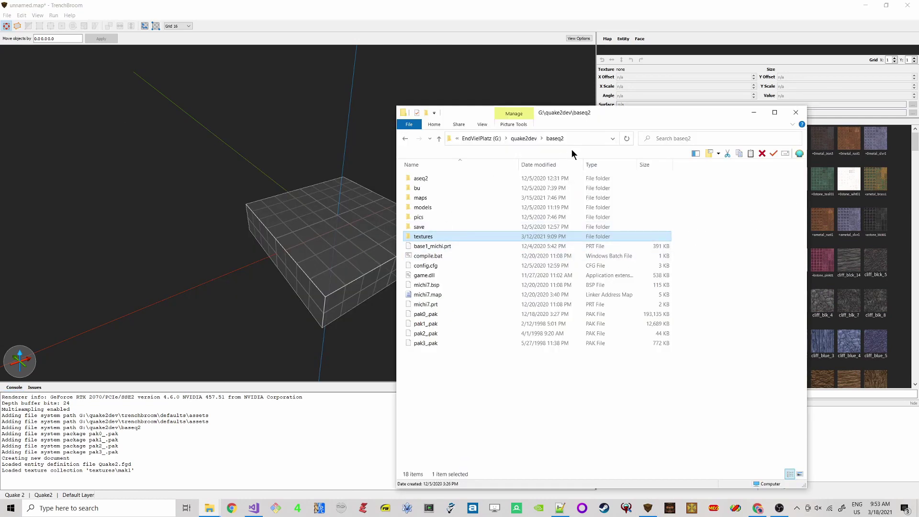
{"action": "left_click", "coordinate": [526, 141]}
{"action": "double_click", "coordinate": [453, 257]}
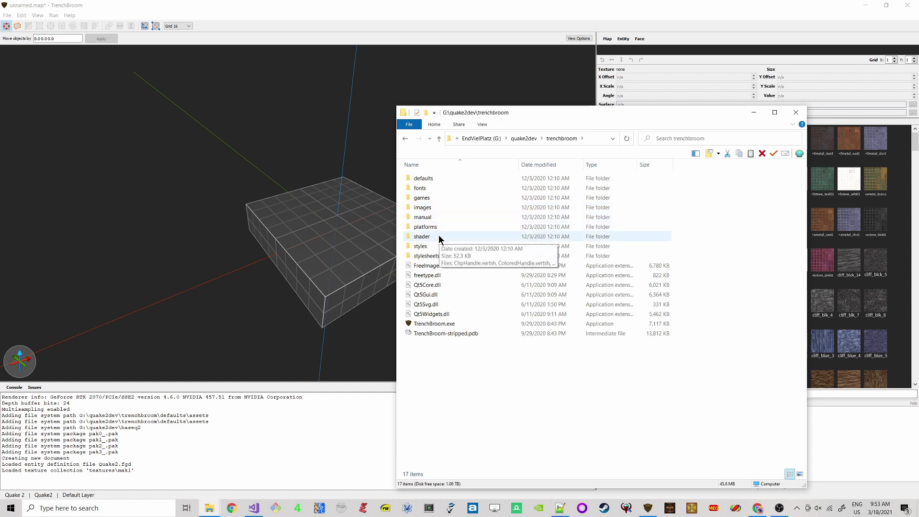
{"action": "double_click", "coordinate": [428, 196]}
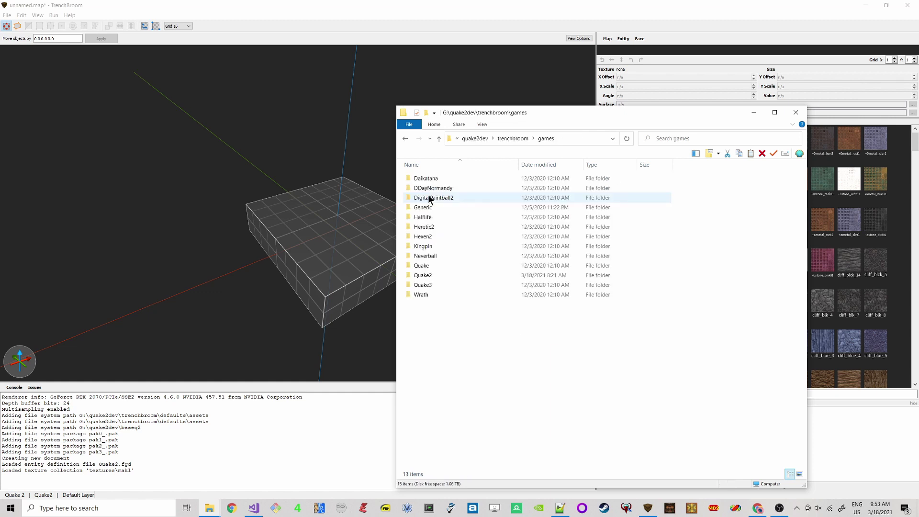
{"action": "double_click", "coordinate": [425, 275]}
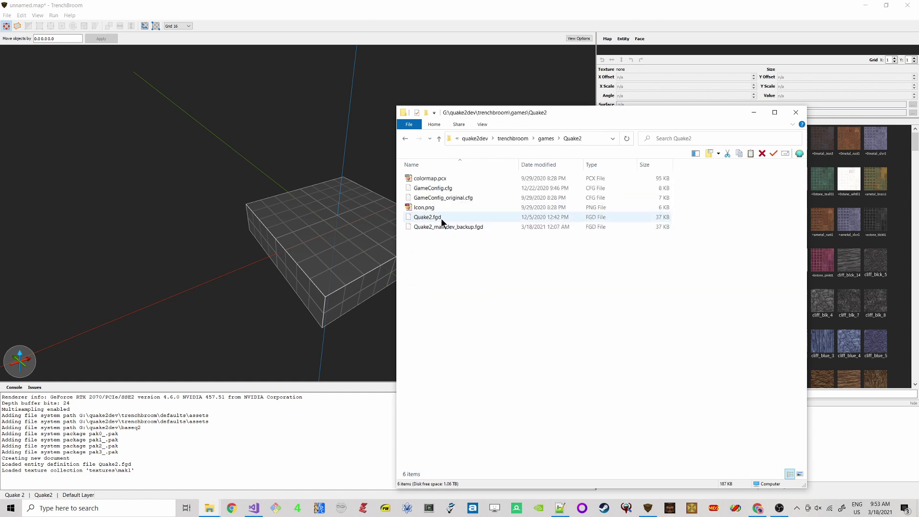
Step: Open GameConfig_original.cfg in Notepad++ and move the editor window up so the file is in full view
{"action": "right_click", "coordinate": [461, 199]}
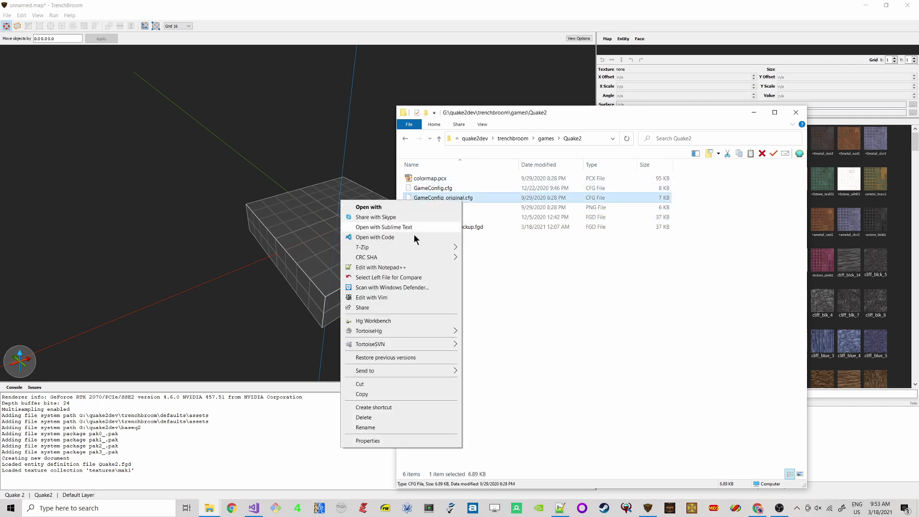
{"action": "left_click", "coordinate": [390, 266]}
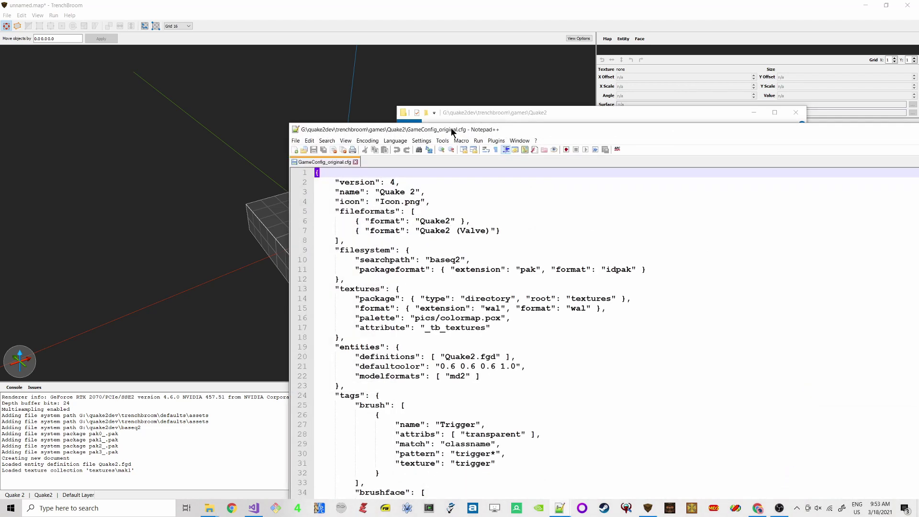
{"action": "left_click_drag", "start_coordinate": [451, 132], "coordinate": [225, 15]}
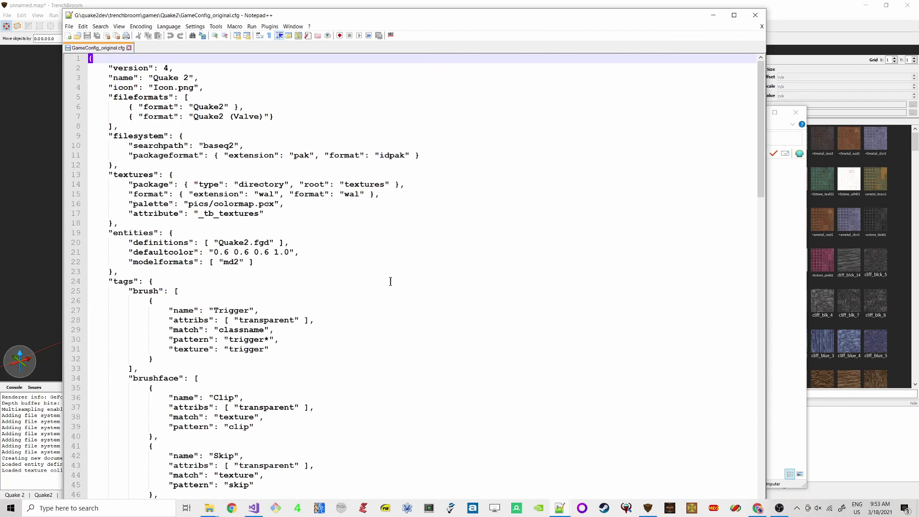
Step: Look through GameConfig_original.cfg and point out its textures block with the wal format line
{"action": "scroll", "coordinate": [390, 281], "scroll_direction": "down", "scroll_amount": 20}
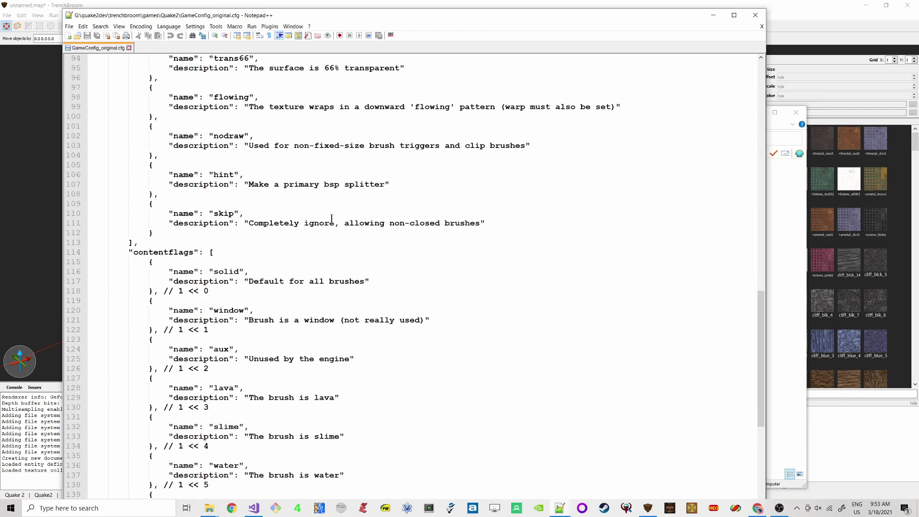
{"action": "scroll", "coordinate": [332, 218], "scroll_direction": "down", "scroll_amount": 8}
{"action": "scroll", "coordinate": [331, 218], "scroll_direction": "up", "scroll_amount": 20}
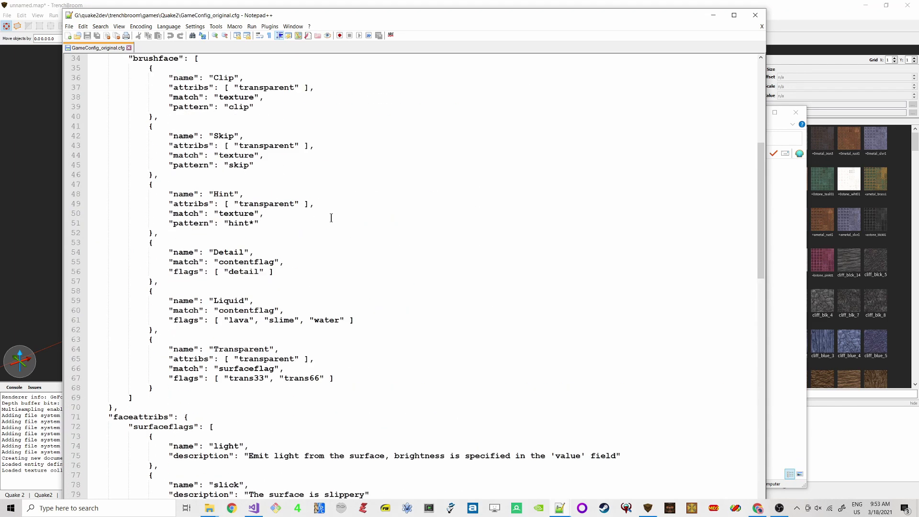
{"action": "scroll", "coordinate": [331, 218], "scroll_direction": "up", "scroll_amount": 11}
{"action": "left_click_drag", "start_coordinate": [119, 223], "coordinate": [61, 174]}
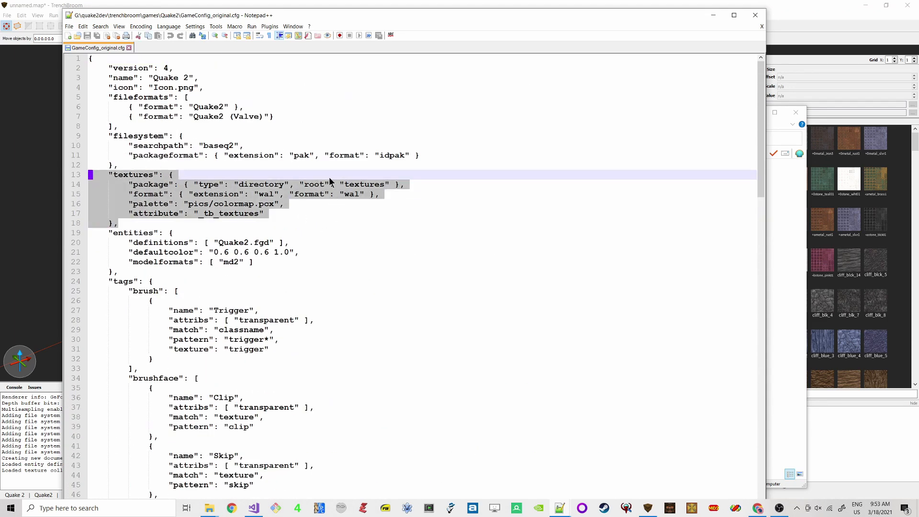
{"action": "left_click", "coordinate": [211, 195]}
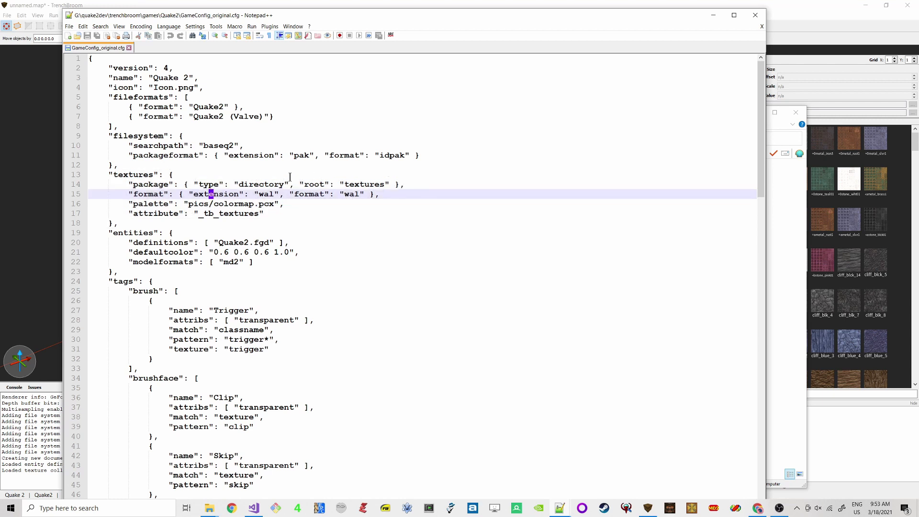
Step: Bring the Quake2 folder window forward, move it lower and return to GameConfig_original.cfg in Notepad++
{"action": "left_click", "coordinate": [794, 205]}
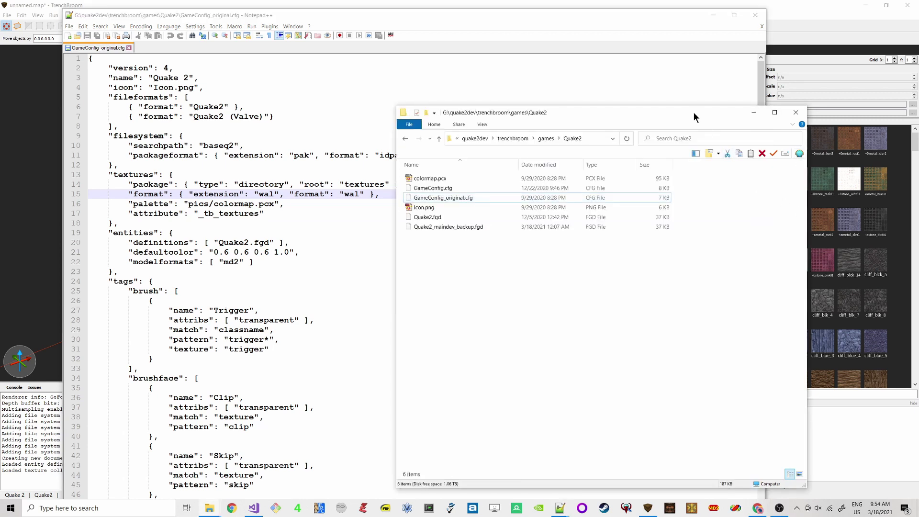
{"action": "left_click_drag", "start_coordinate": [693, 112], "coordinate": [751, 232]}
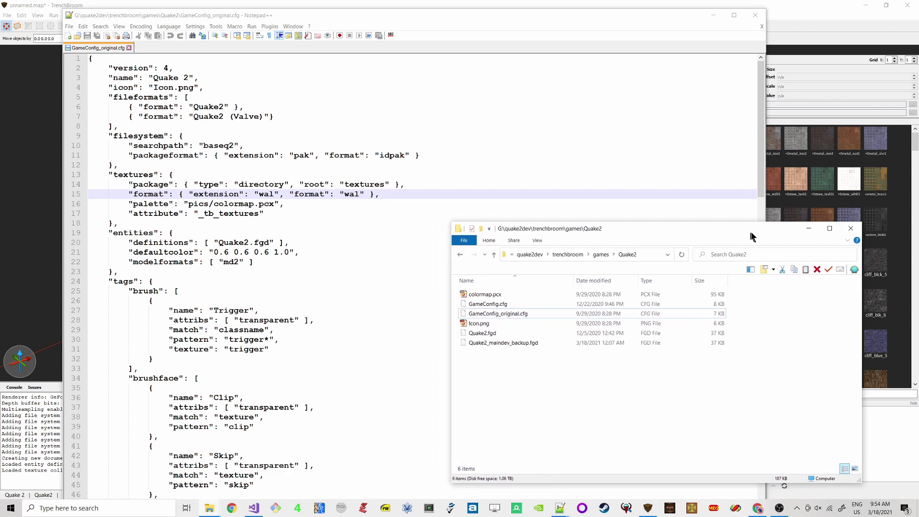
{"action": "left_click", "coordinate": [512, 165]}
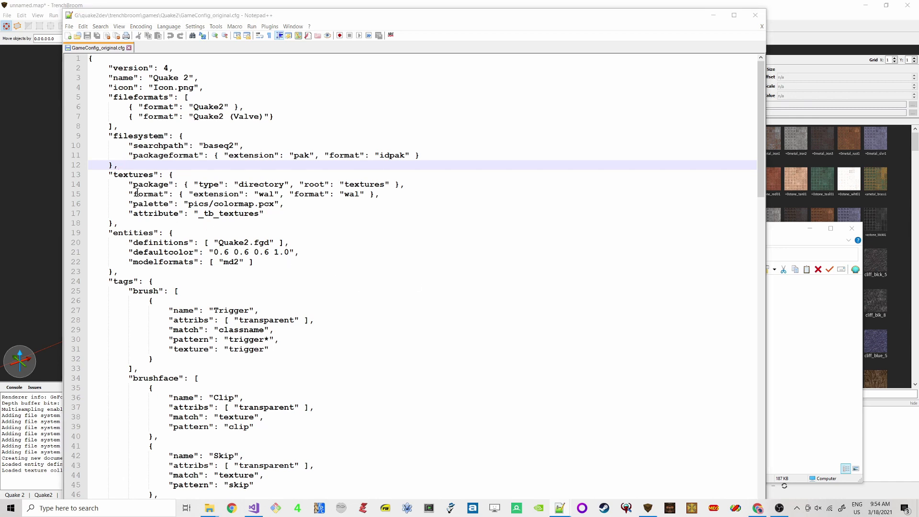
Step: Insert a textures block above the existing one, with extensions jpg, jpeg, tga and png and format image
{"action": "left_click", "coordinate": [137, 163]}
{"action": "key", "text": "Return"}
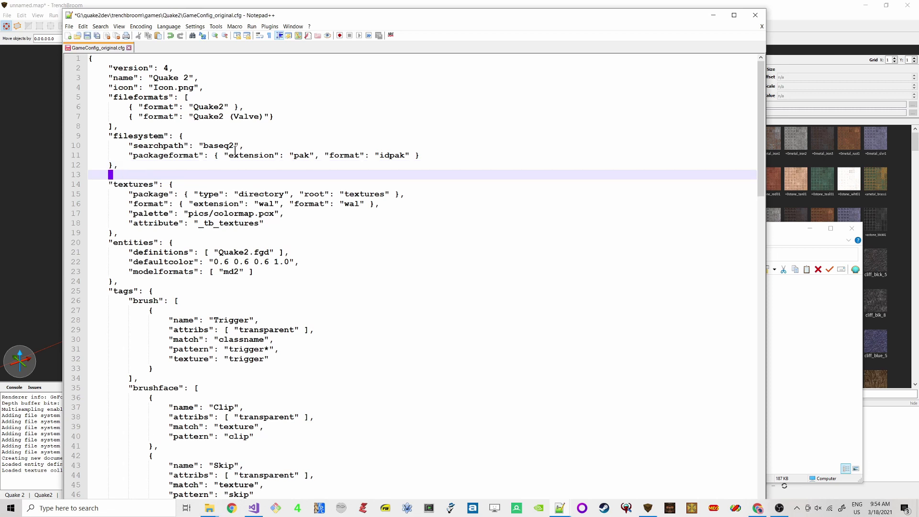
{"action": "type", "text": "\"textures\": {         \"package\": { \"type\": \"directory\", \"root\": \"textures\" },         \"format\": { \"extensions\": [\"jpg\", \"jpeg\", \"tga\", \"png\"], \"format\": \"image\" },         \"palette\": \"pics/colormap.pcx\",         \"attribute\": \"_tb_textures\"     },"}
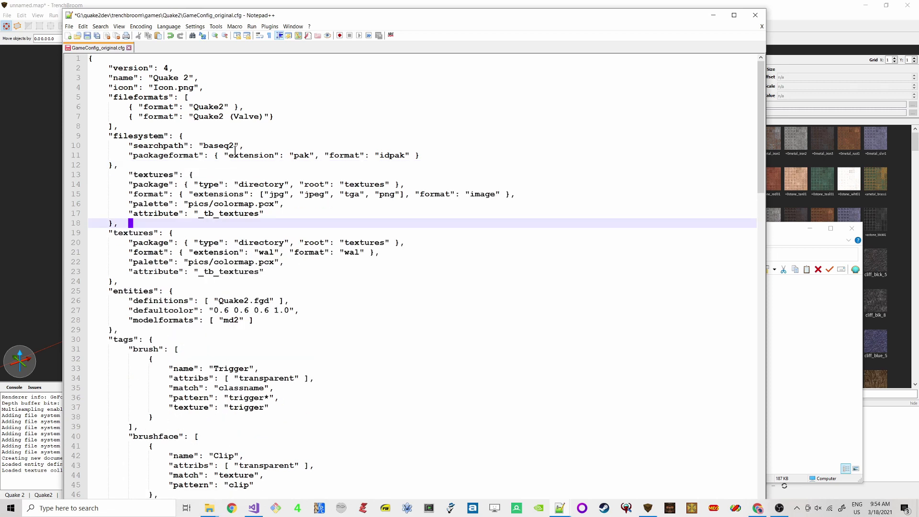
Step: Align the inserted block's "textures" line with the other top-level entries and save the file
{"action": "key", "text": "Up"}
{"action": "key", "text": "Up"}
{"action": "key", "text": "Up"}
{"action": "key", "text": "Up"}
{"action": "key", "text": "Up"}
{"action": "key", "text": "BackSpace"}
{"action": "key", "text": "BackSpace"}
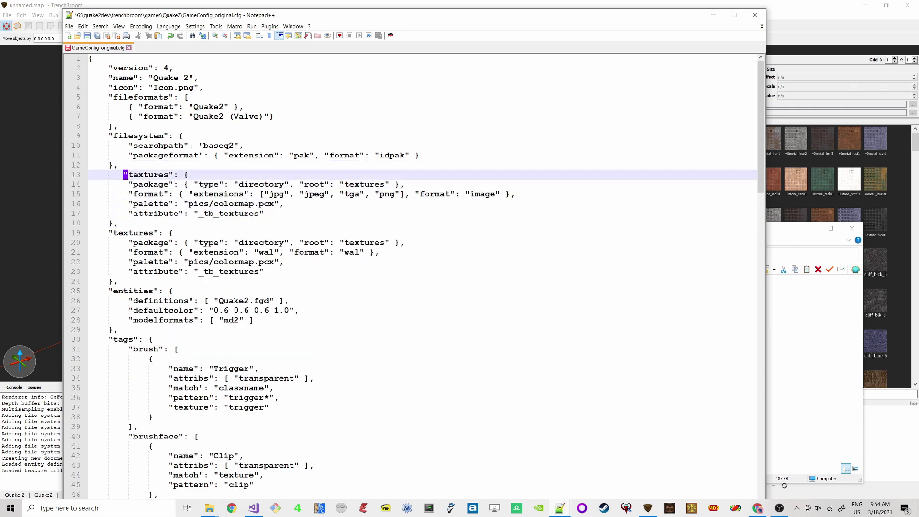
{"action": "key", "text": "BackSpace"}
{"action": "key", "text": "BackSpace"}
{"action": "key", "text": "ctrl+s"}
Step: Point out the inserted textures block and its palette and attribute lines against the original wal block
{"action": "left_click", "coordinate": [126, 233]}
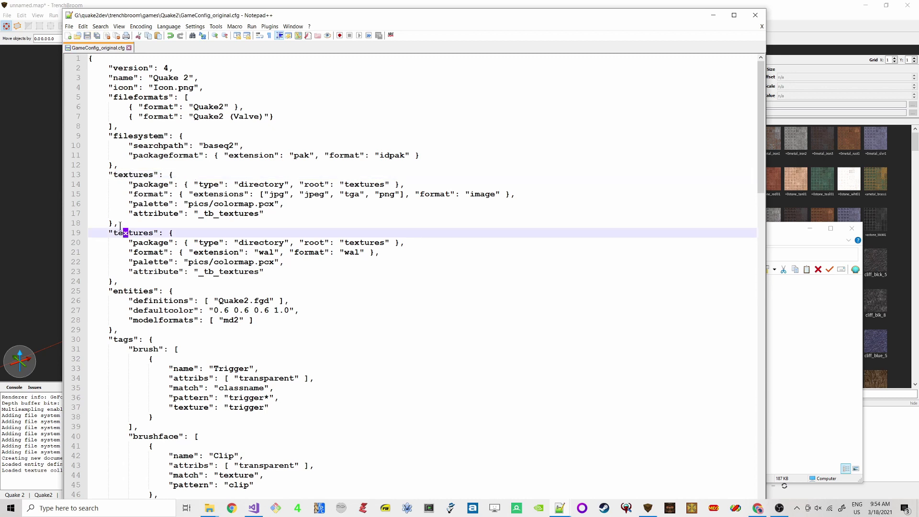
{"action": "left_click_drag", "start_coordinate": [130, 223], "coordinate": [47, 174]}
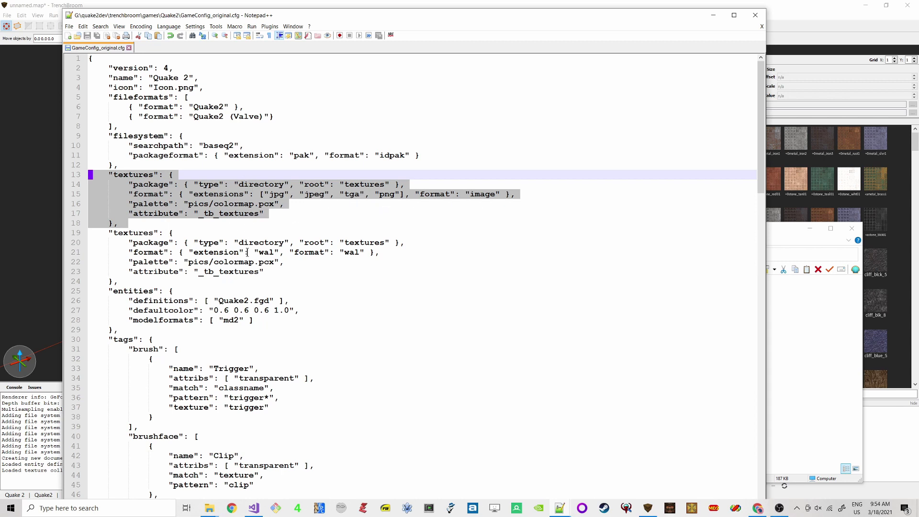
{"action": "left_click_drag", "start_coordinate": [287, 216], "coordinate": [88, 204]}
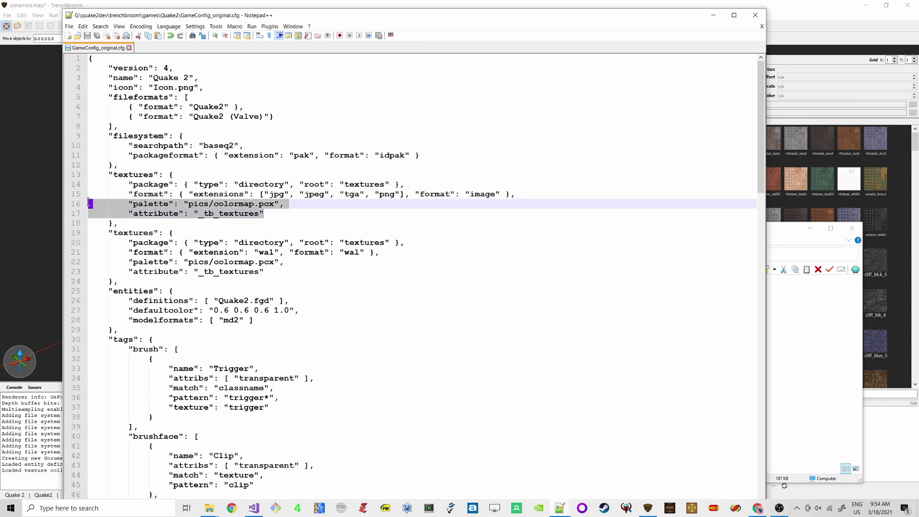
{"action": "left_click", "coordinate": [328, 233]}
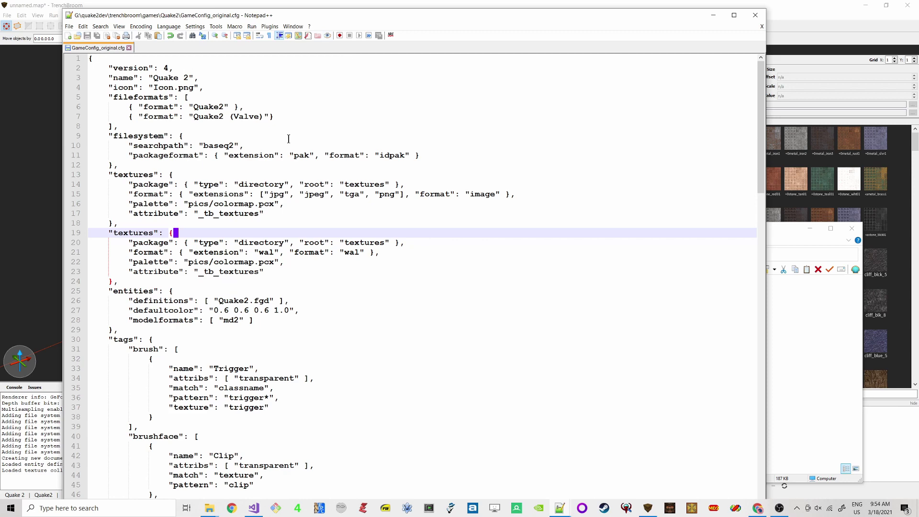
Step: Undo the insertion of the image-format textures block in GameConfig_original.cfg
{"action": "key", "text": "ctrl+z"}
{"action": "key", "text": "ctrl+z"}
{"action": "key", "text": "ctrl+z"}
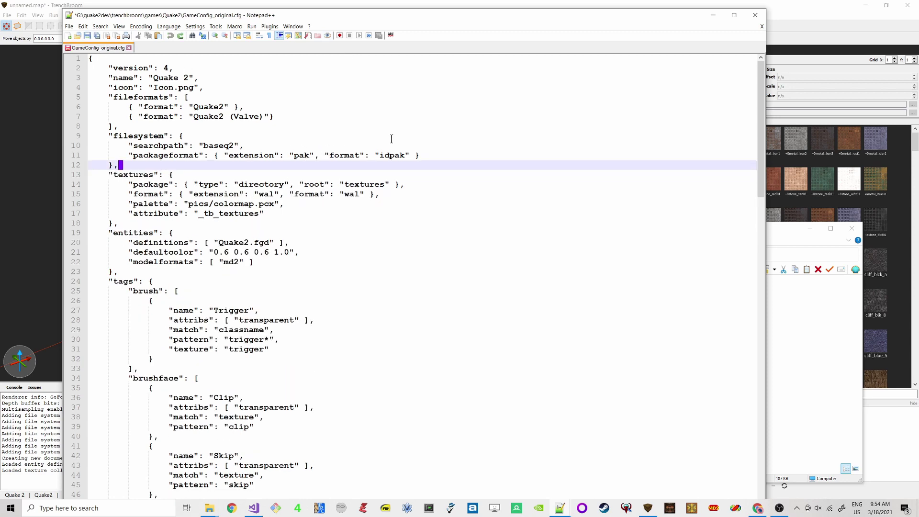
Step: Open GameConfig.cfg from the trenchbroom games\Quake2 folder in Notepad++ and highlight its image-format textures block
{"action": "left_click_drag", "start_coordinate": [667, 19], "coordinate": [709, 369]}
{"action": "left_click_drag", "start_coordinate": [635, 231], "coordinate": [693, 162]}
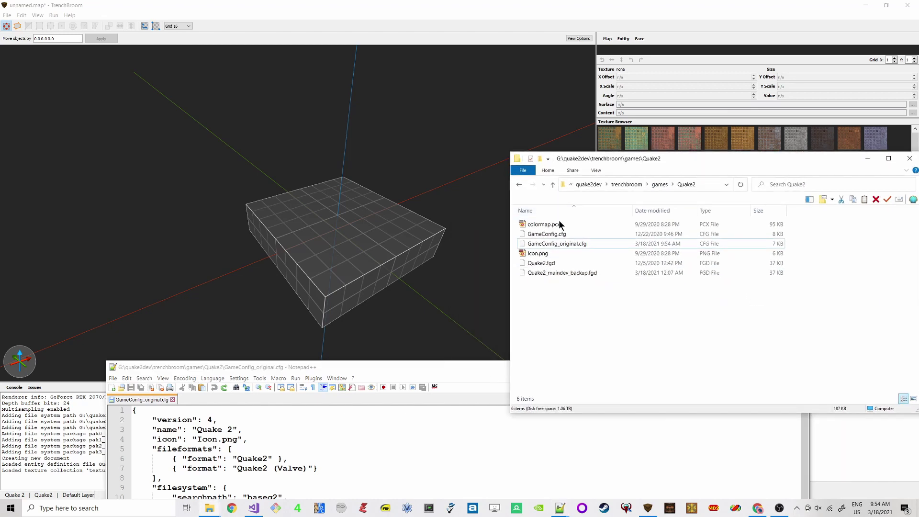
{"action": "left_click", "coordinate": [555, 235]}
{"action": "left_click_drag", "start_coordinate": [543, 241], "coordinate": [448, 451]}
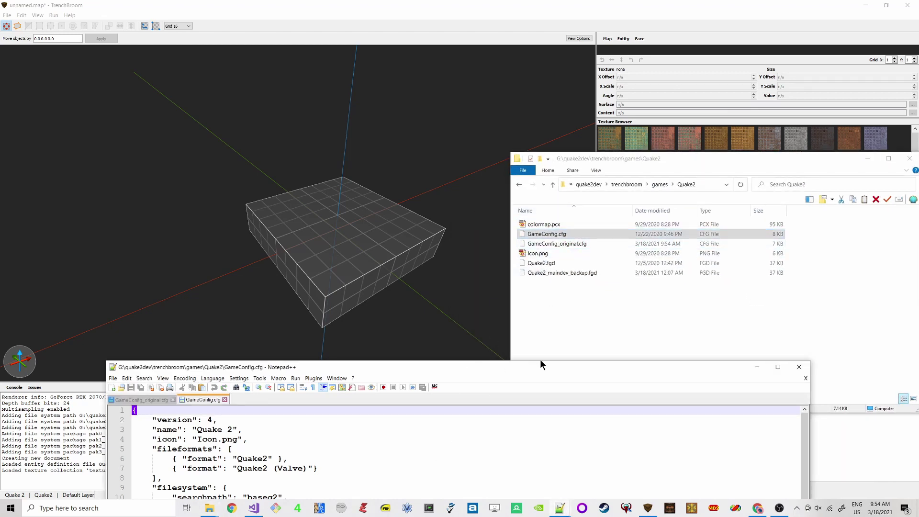
{"action": "left_click_drag", "start_coordinate": [541, 365], "coordinate": [527, 26]}
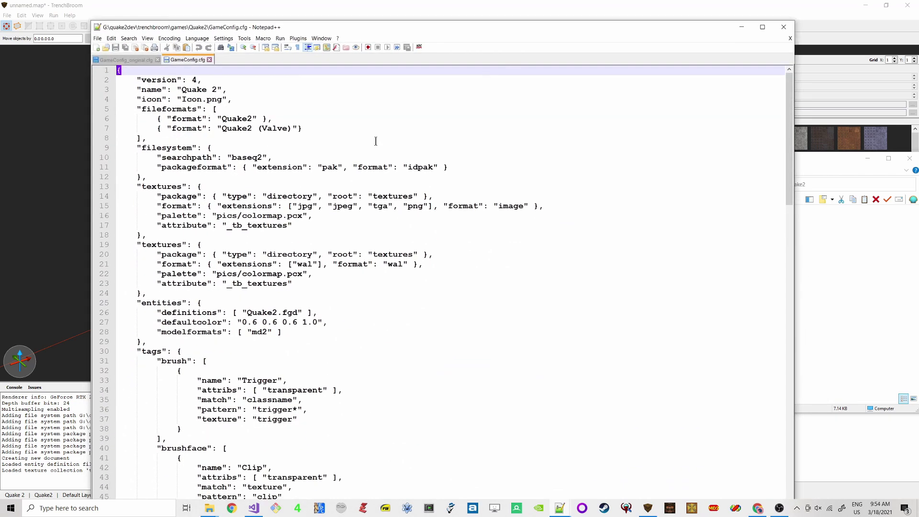
{"action": "left_click_drag", "start_coordinate": [154, 228], "coordinate": [118, 187]}
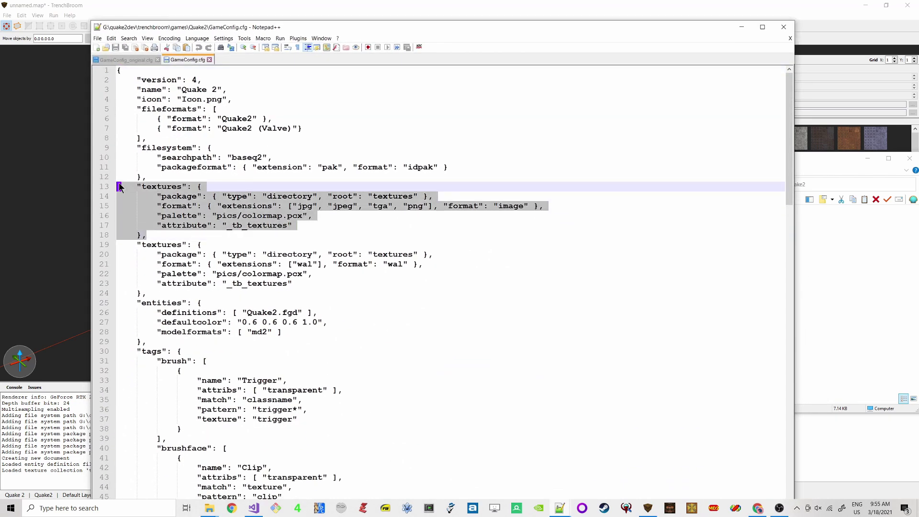
{"action": "left_click", "coordinate": [335, 225]}
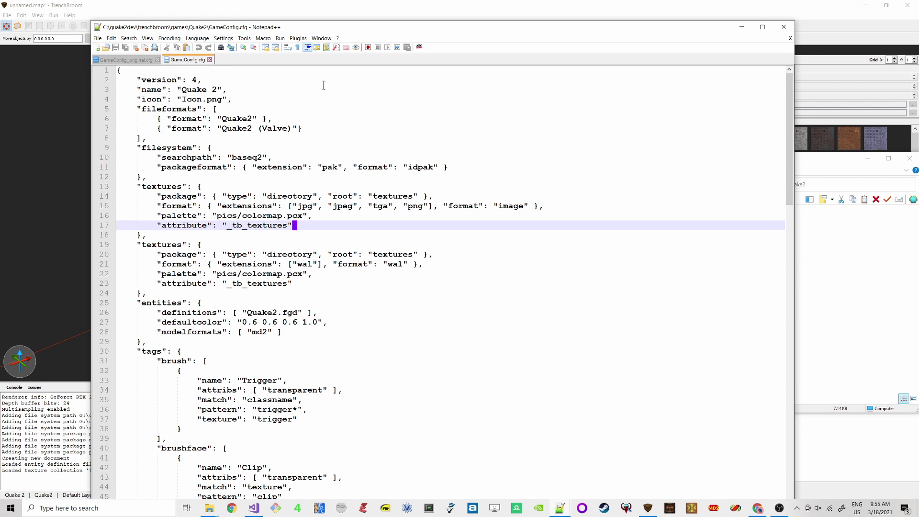
Step: Close both GameConfig.cfg and GameConfig_original.cfg in the text editor
{"action": "left_click", "coordinate": [210, 59]}
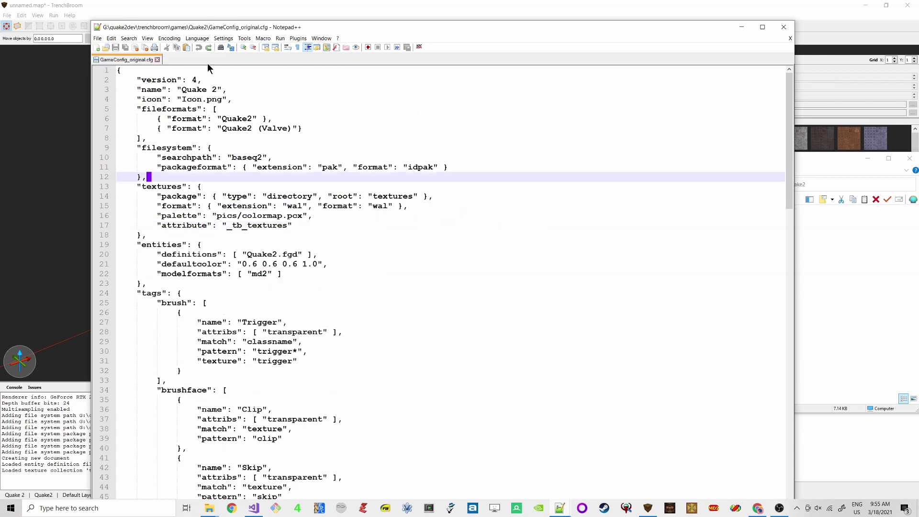
{"action": "left_click", "coordinate": [157, 59]}
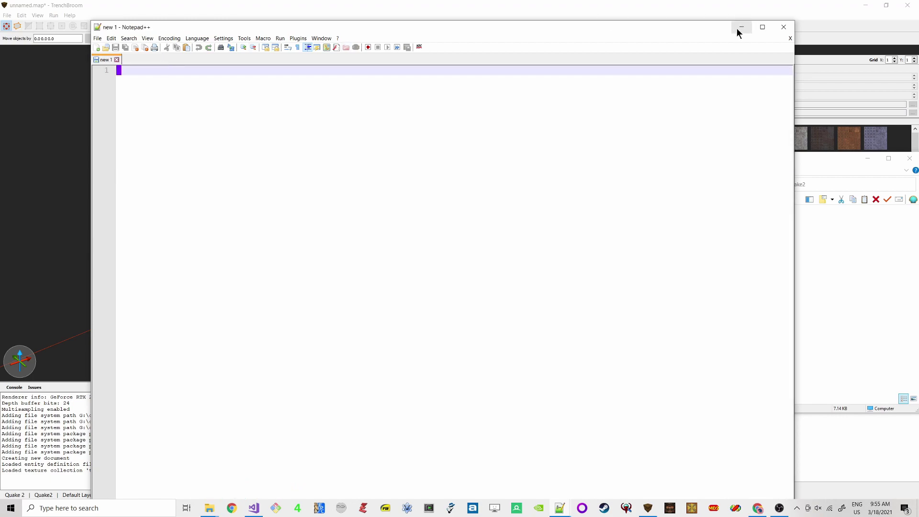